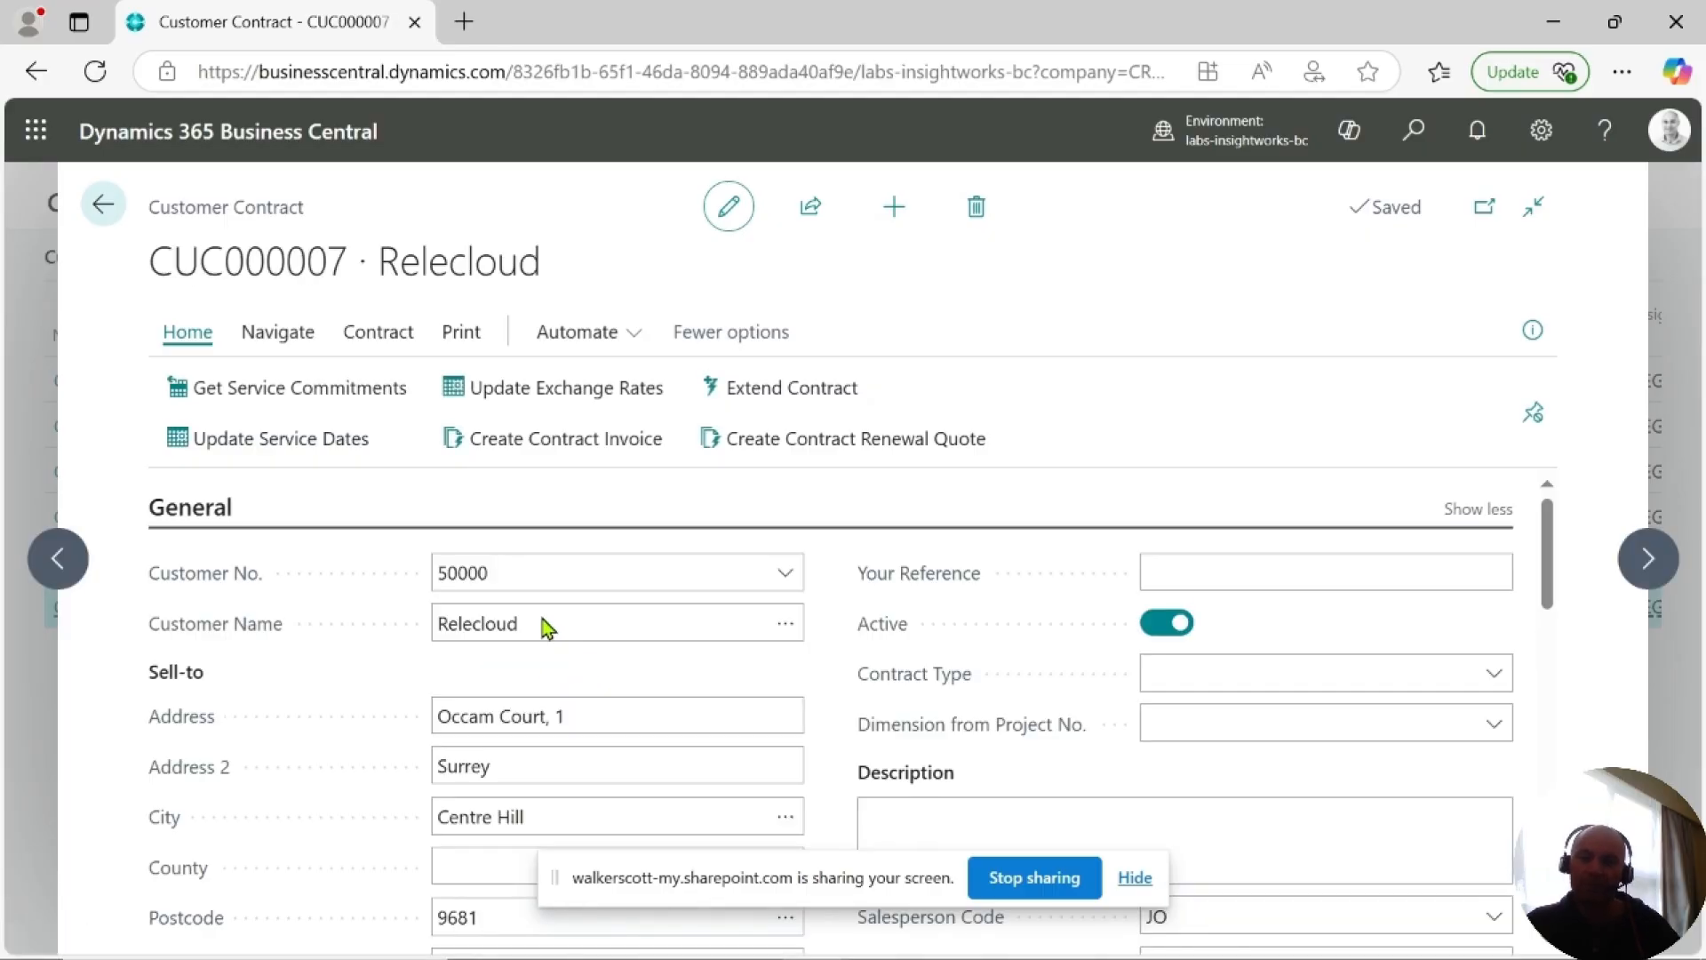
Review the Relecloud customer contract's details and the billing dates, amounts and terms on its contract lines.
scroll(450, 693, down, 15)
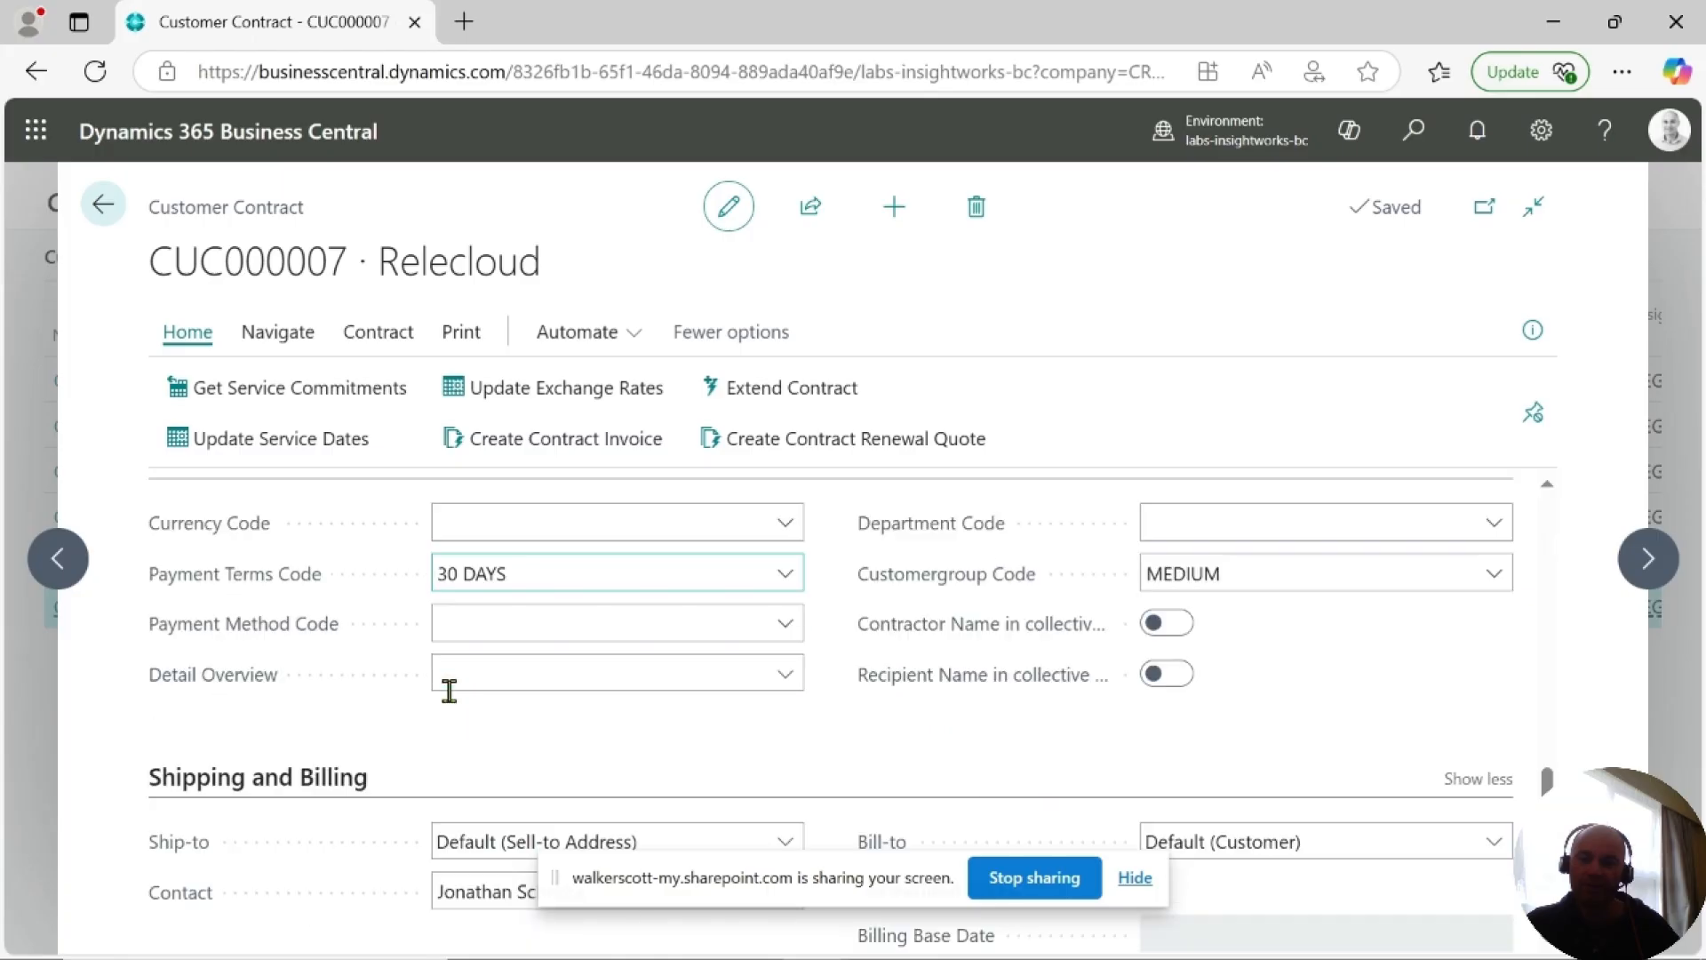
scroll(450, 692, down, 3)
scroll(449, 692, up, 10)
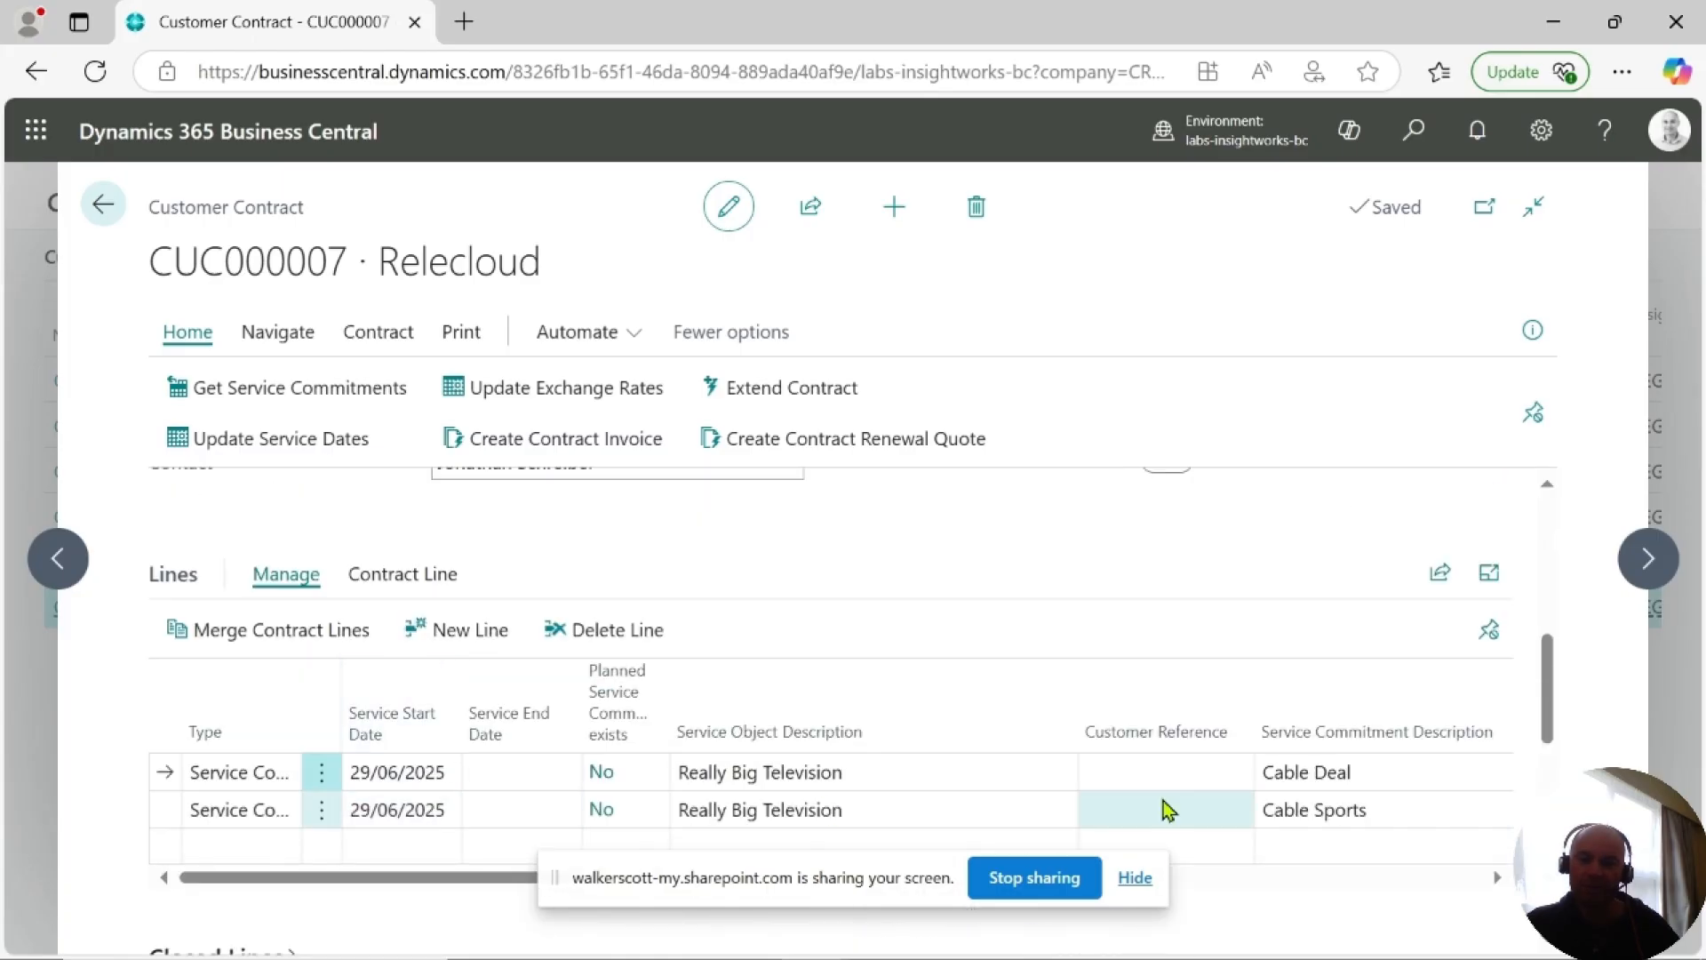
drag(388, 886, 736, 888)
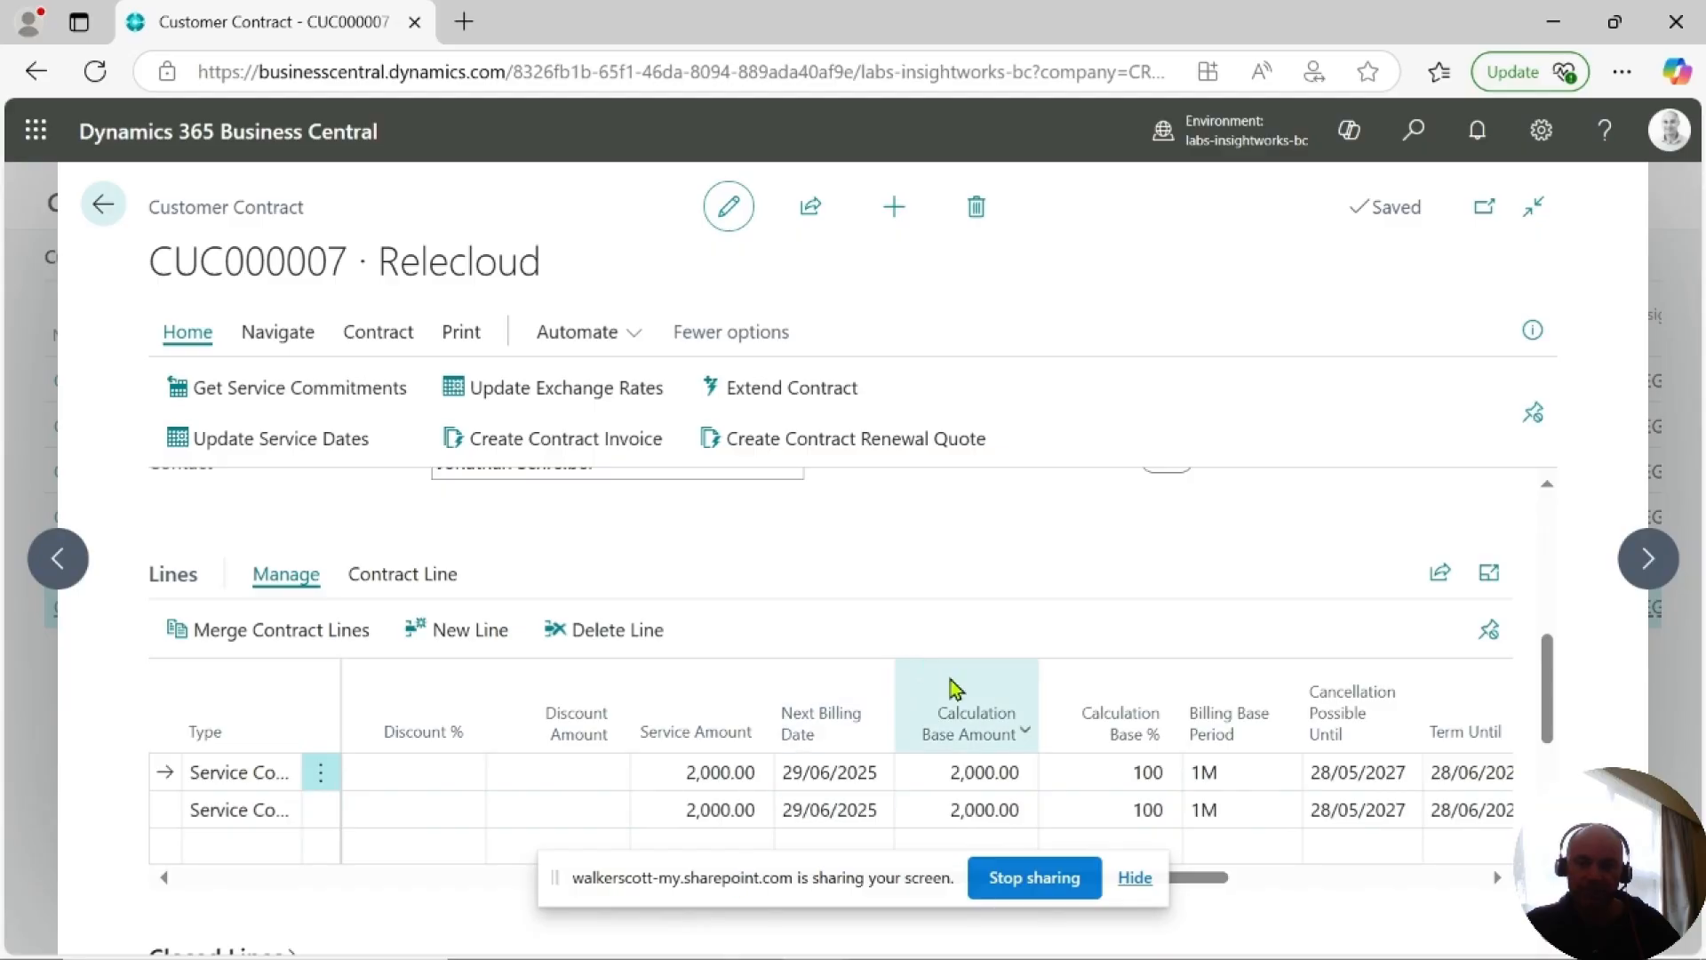
drag(1222, 888, 1295, 891)
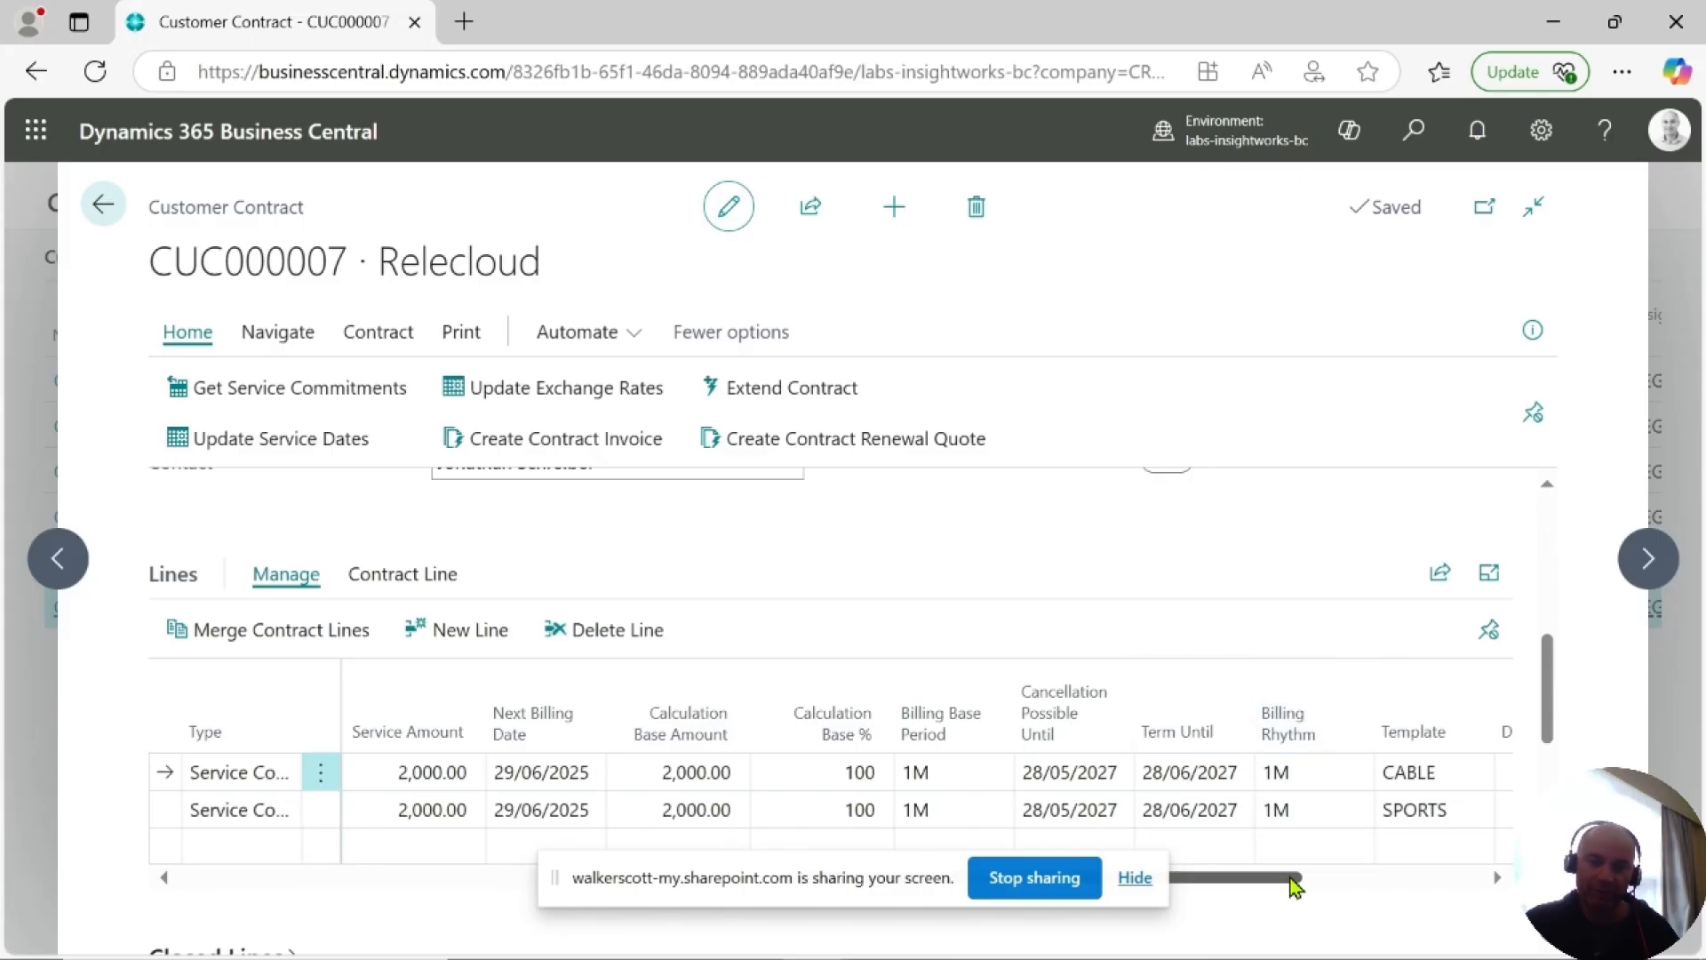
scroll(1293, 882, right, 2)
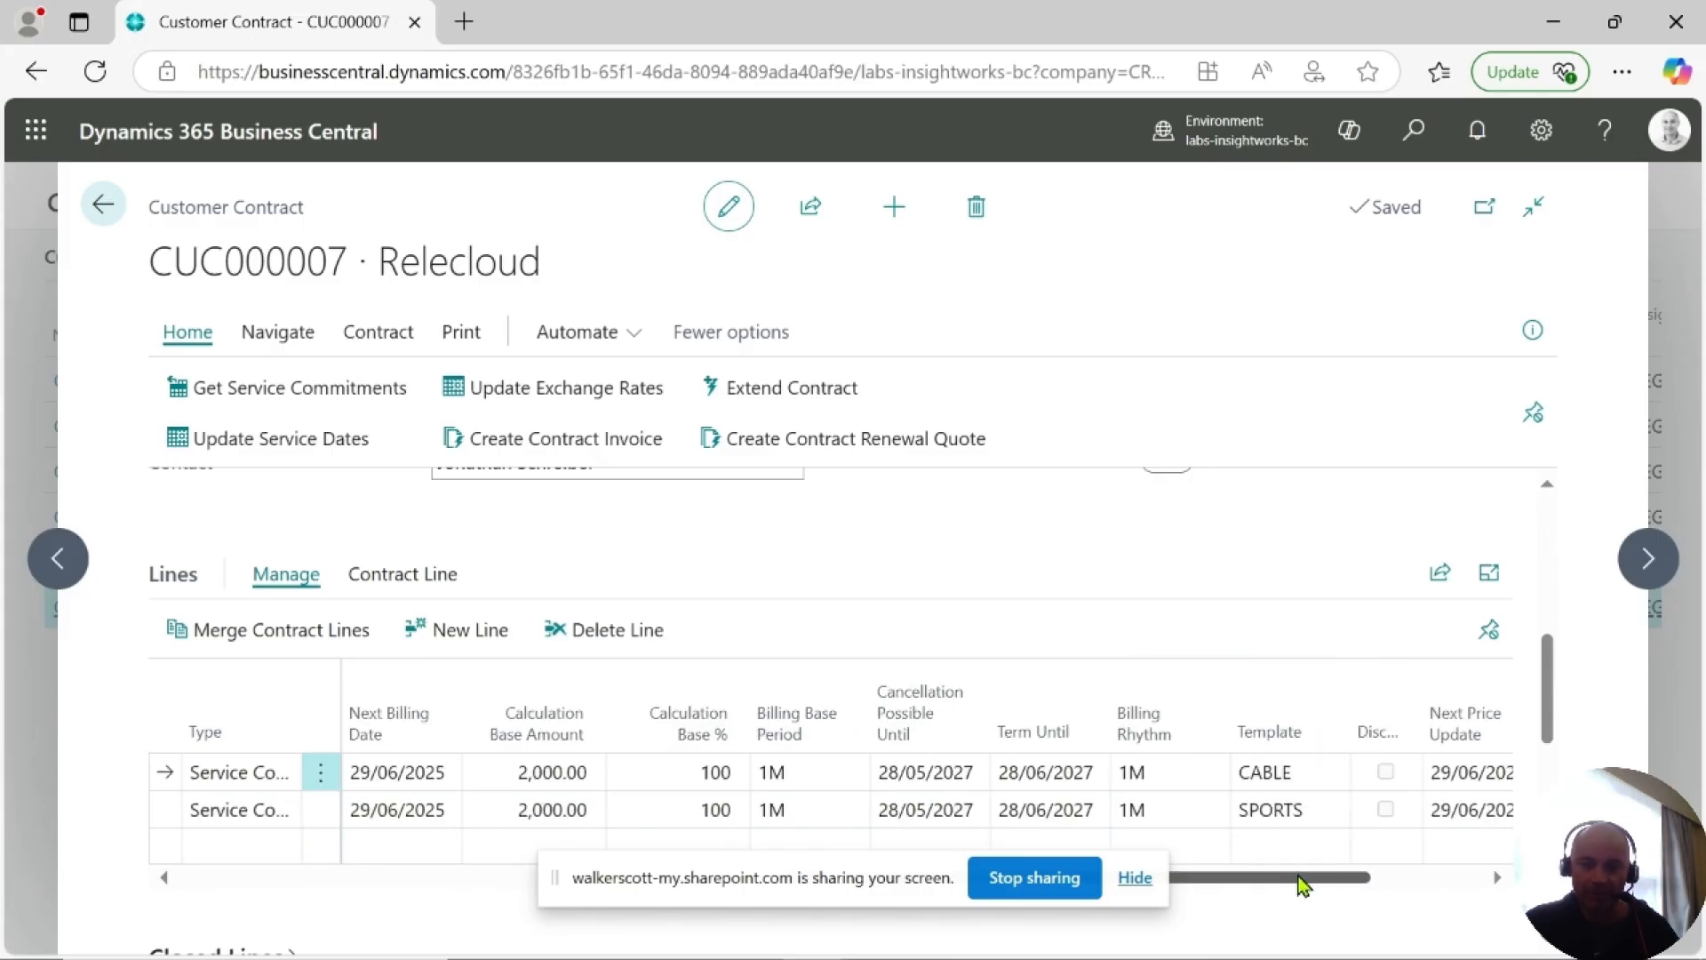
drag(1302, 883, 412, 903)
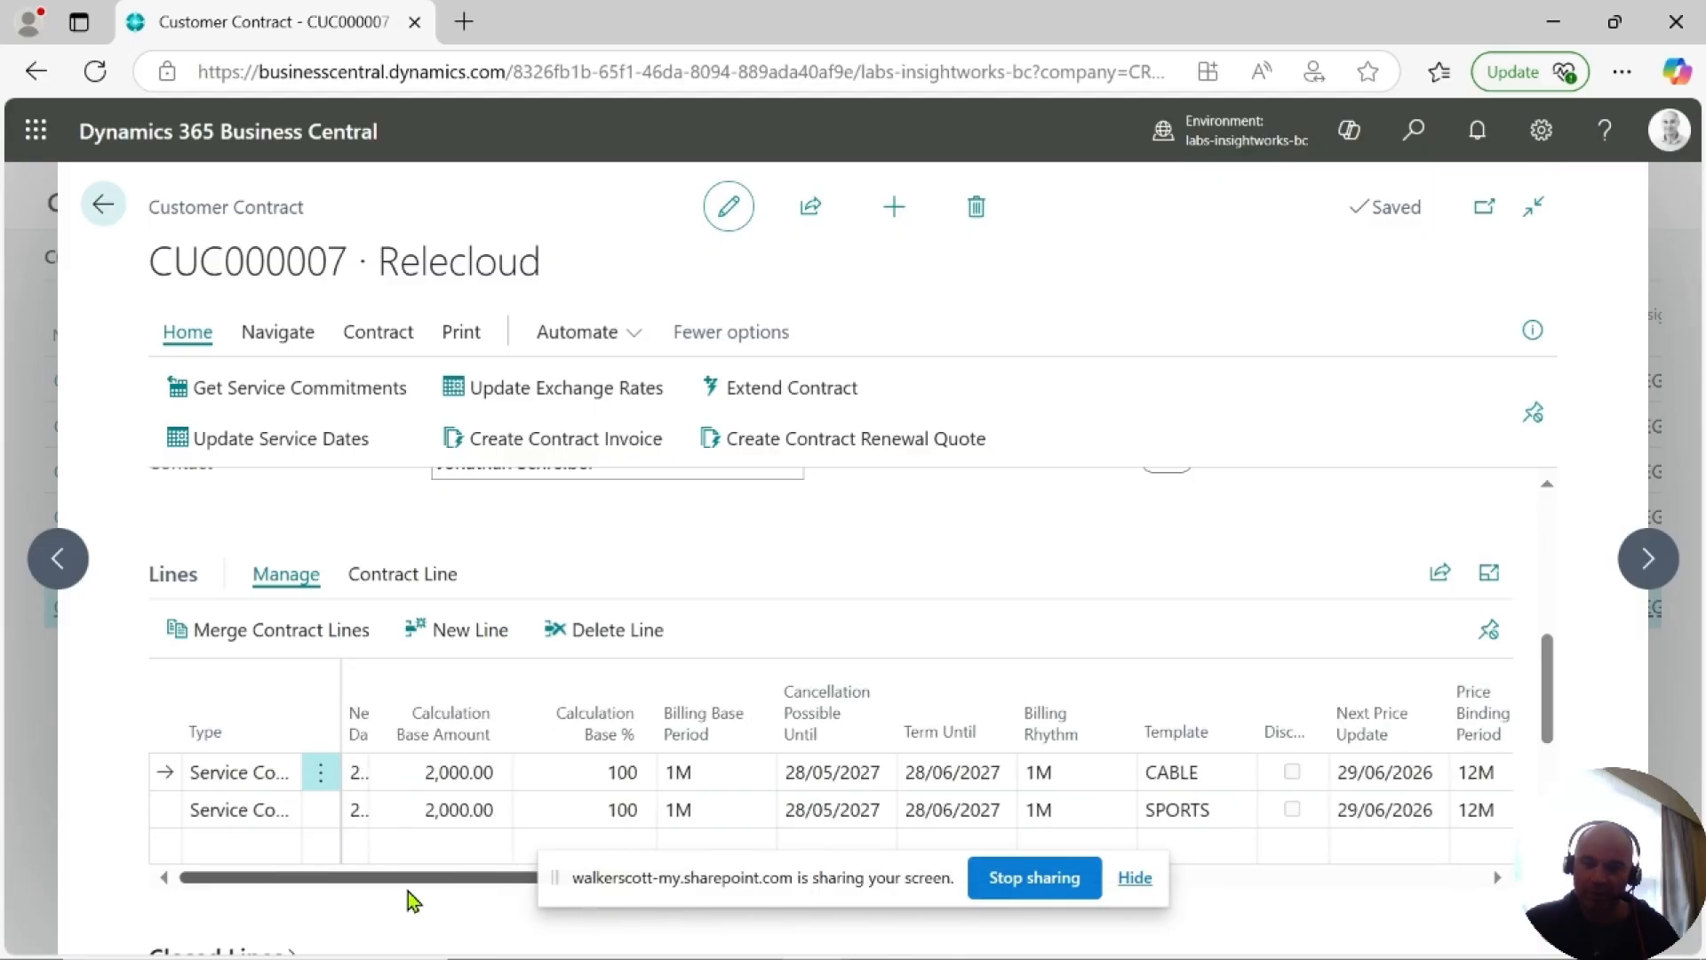
Close the customer contract and open the Recurring Billing page by searching for "recurr bill".
click(104, 205)
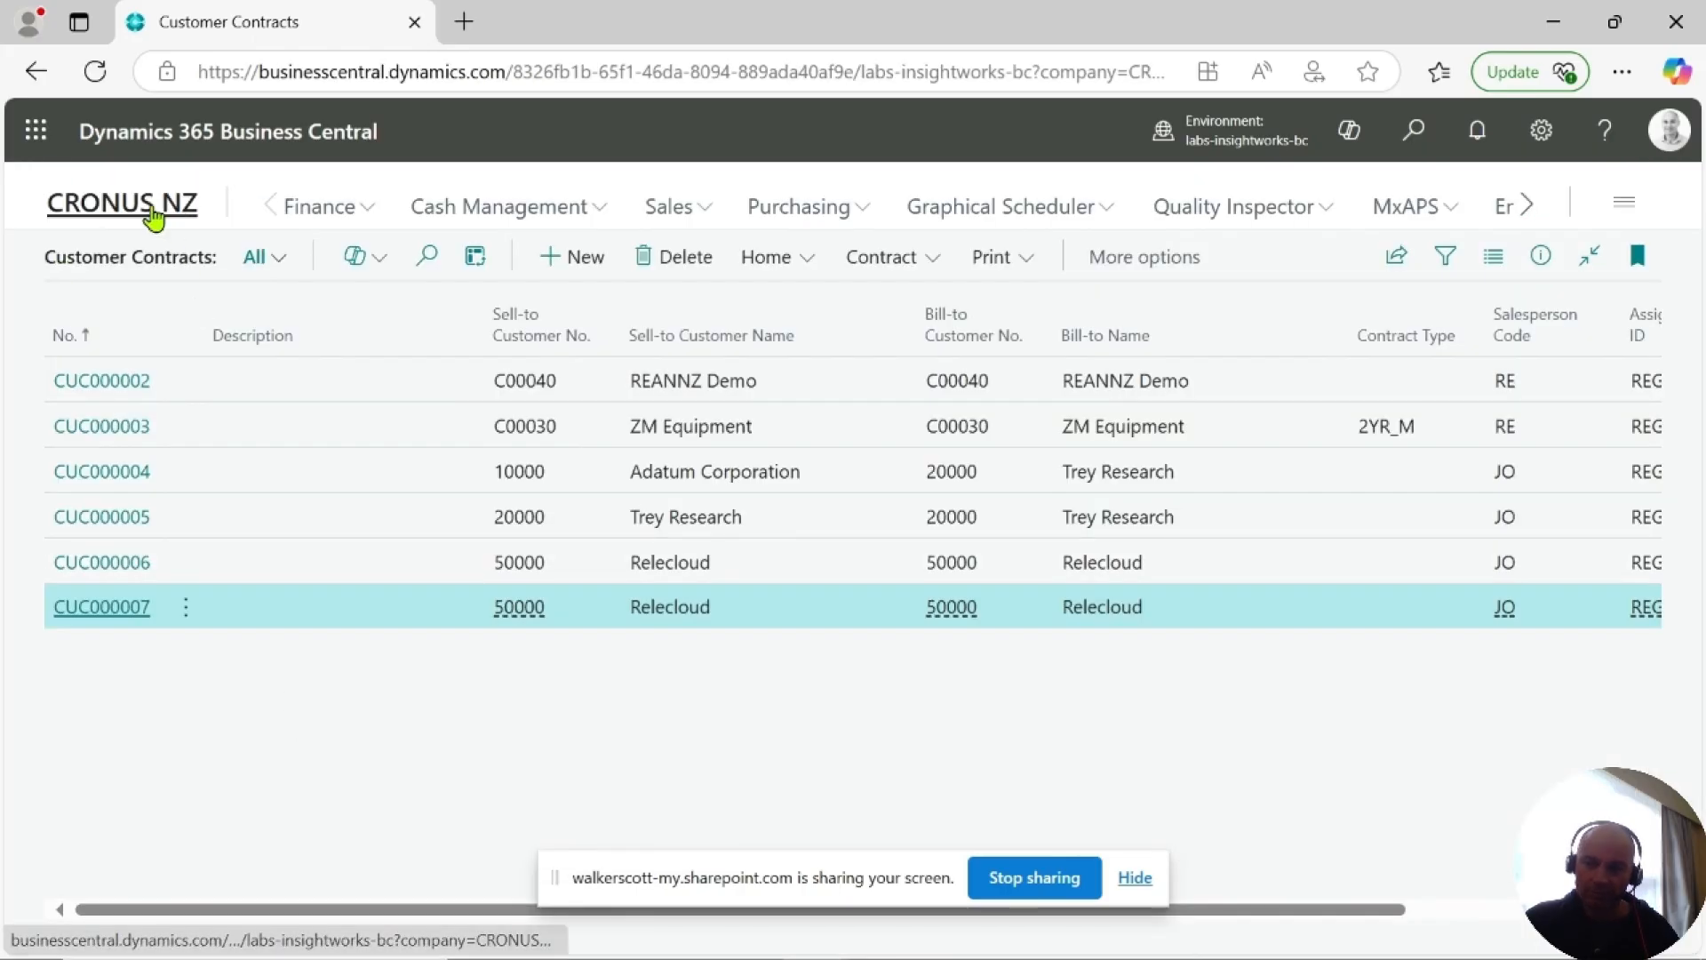
click(1414, 132)
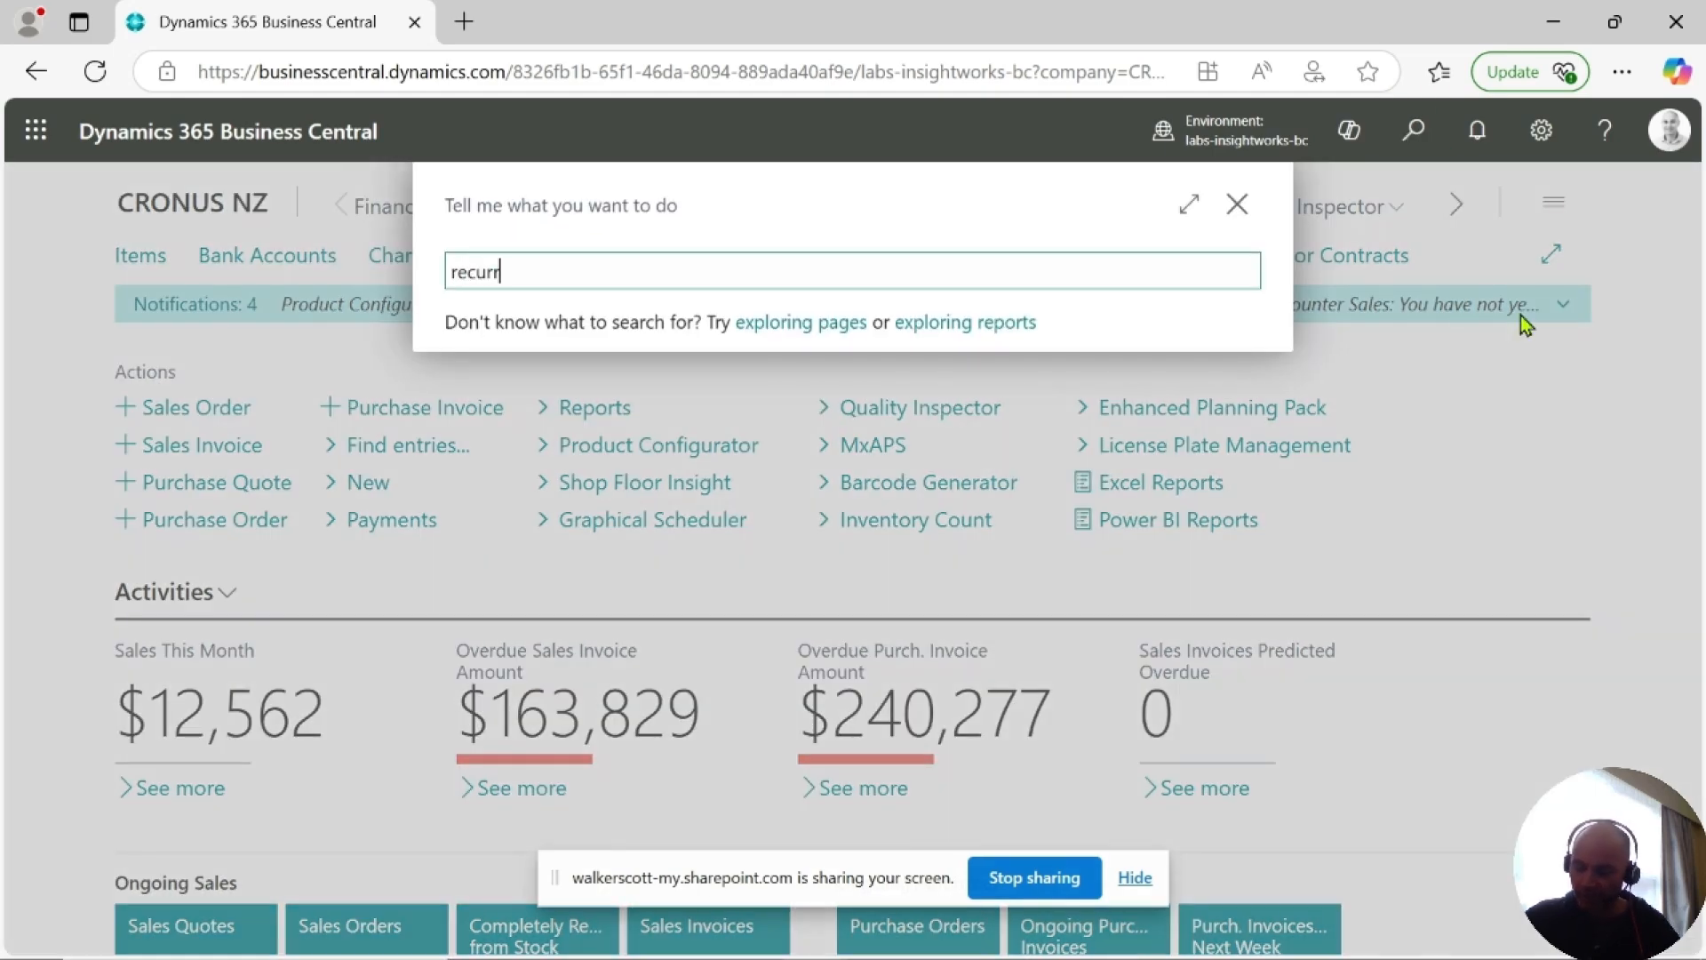
text(recurr bill)
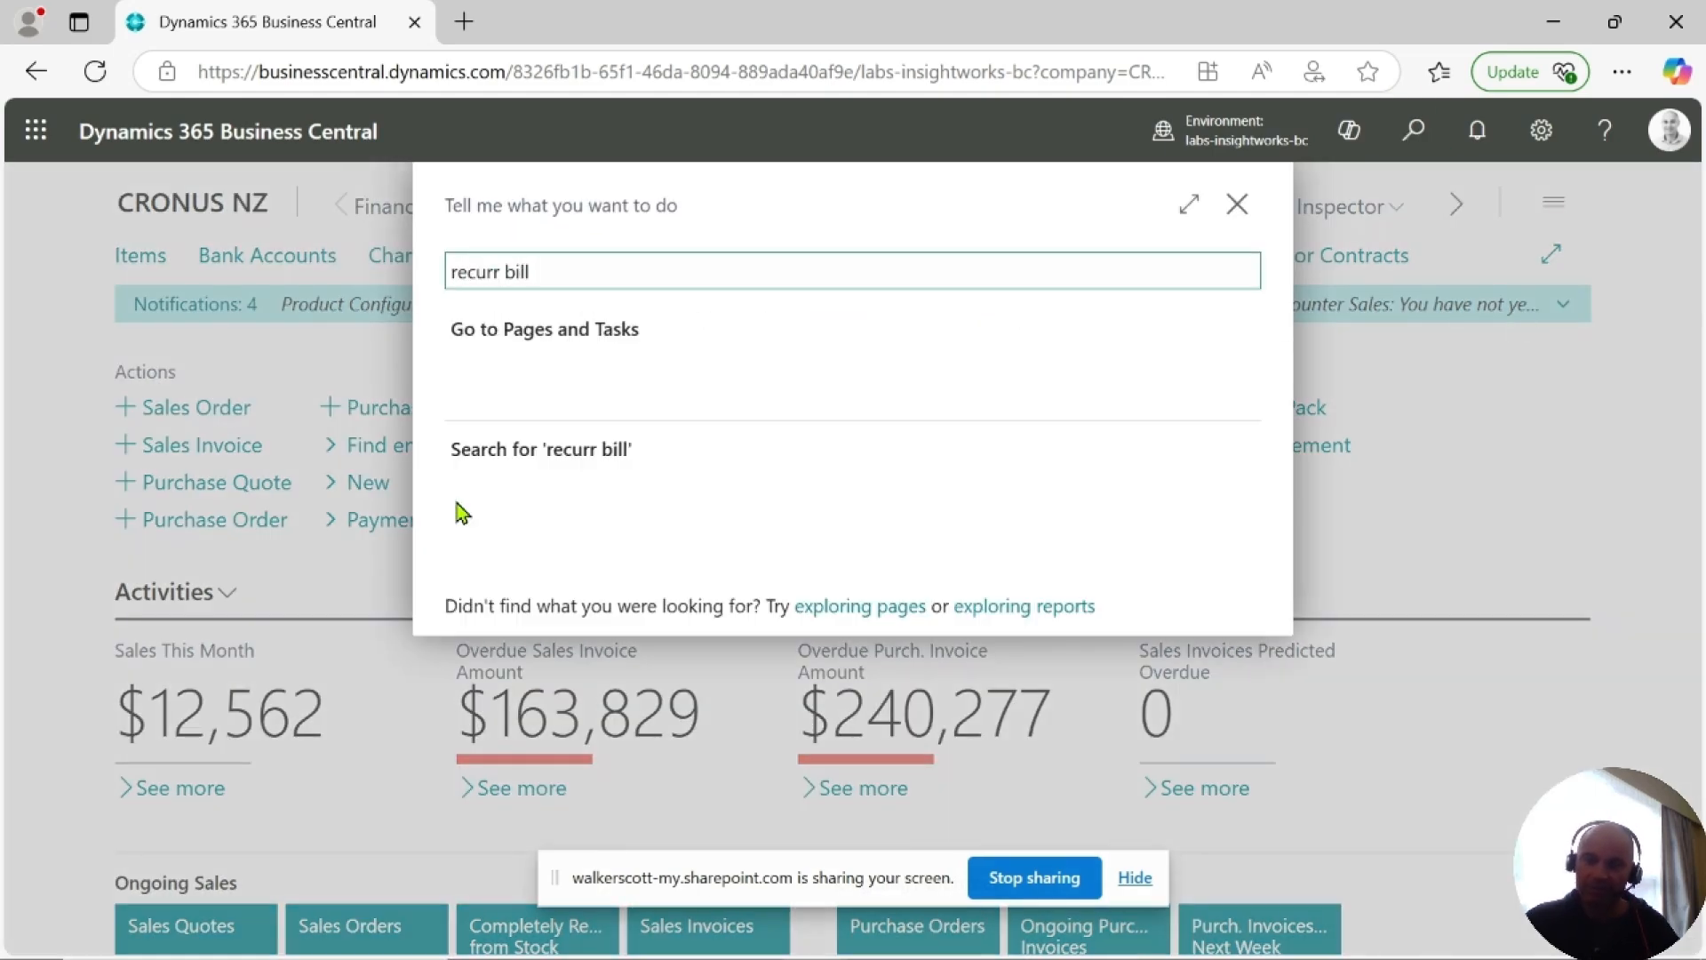
click(545, 391)
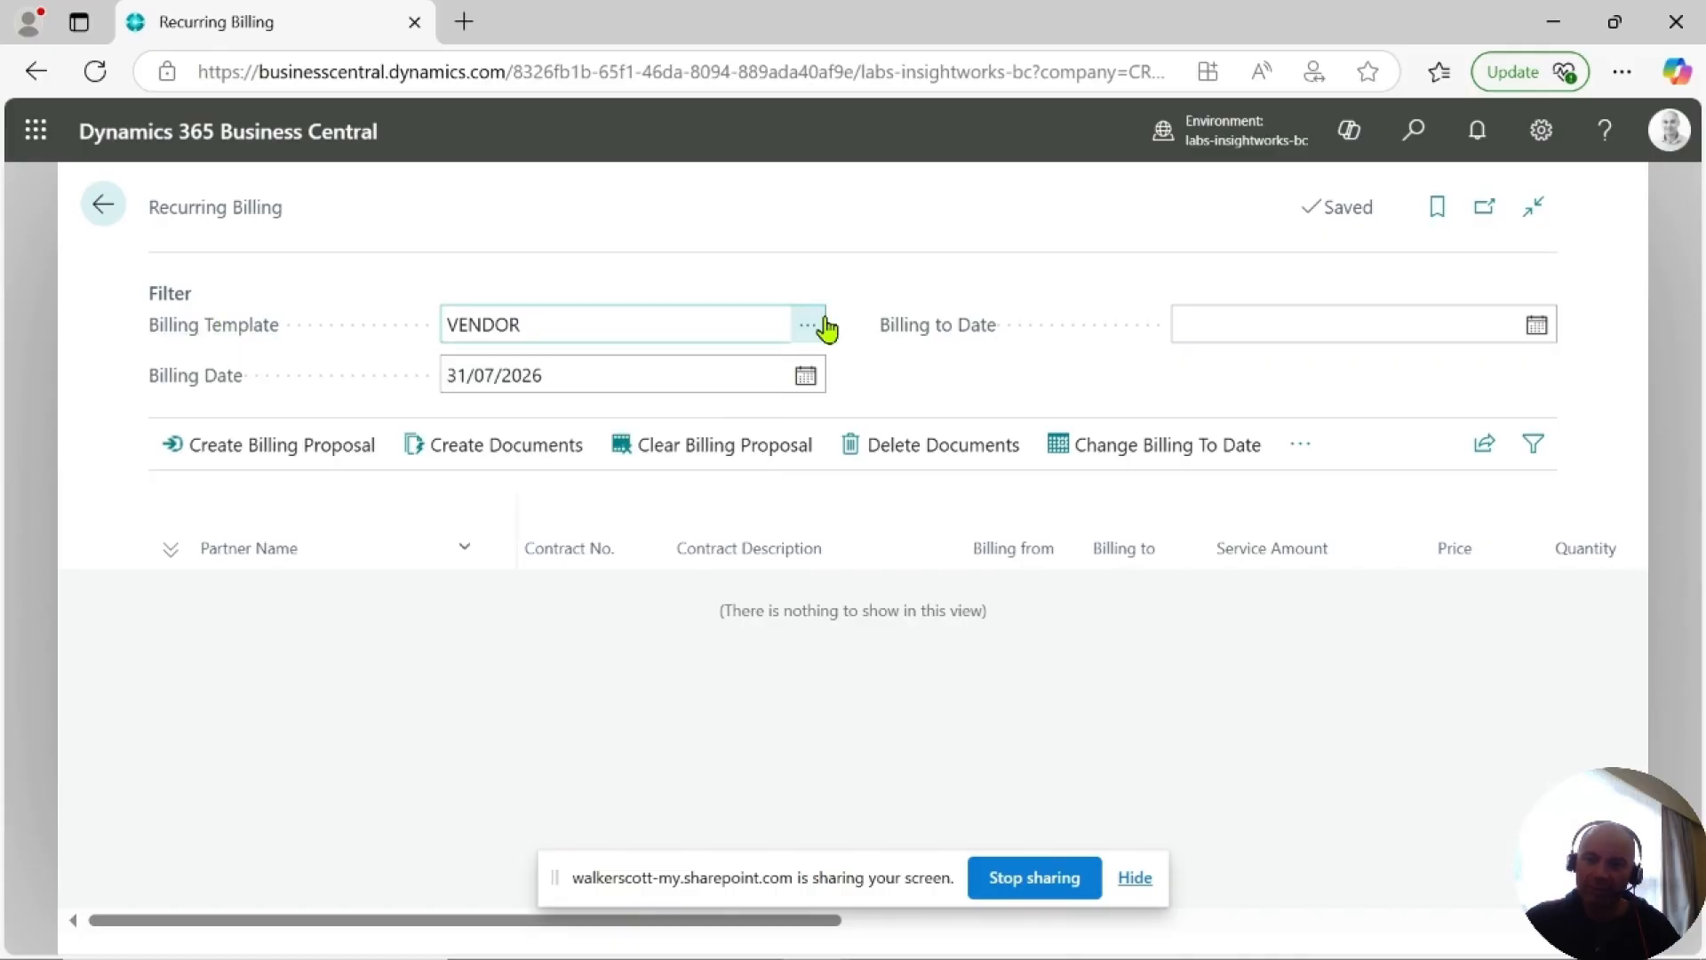
Set the CUSTOMER billing template's Group by to Contract Partner and apply that template to the recurring billing.
click(793, 333)
click(795, 331)
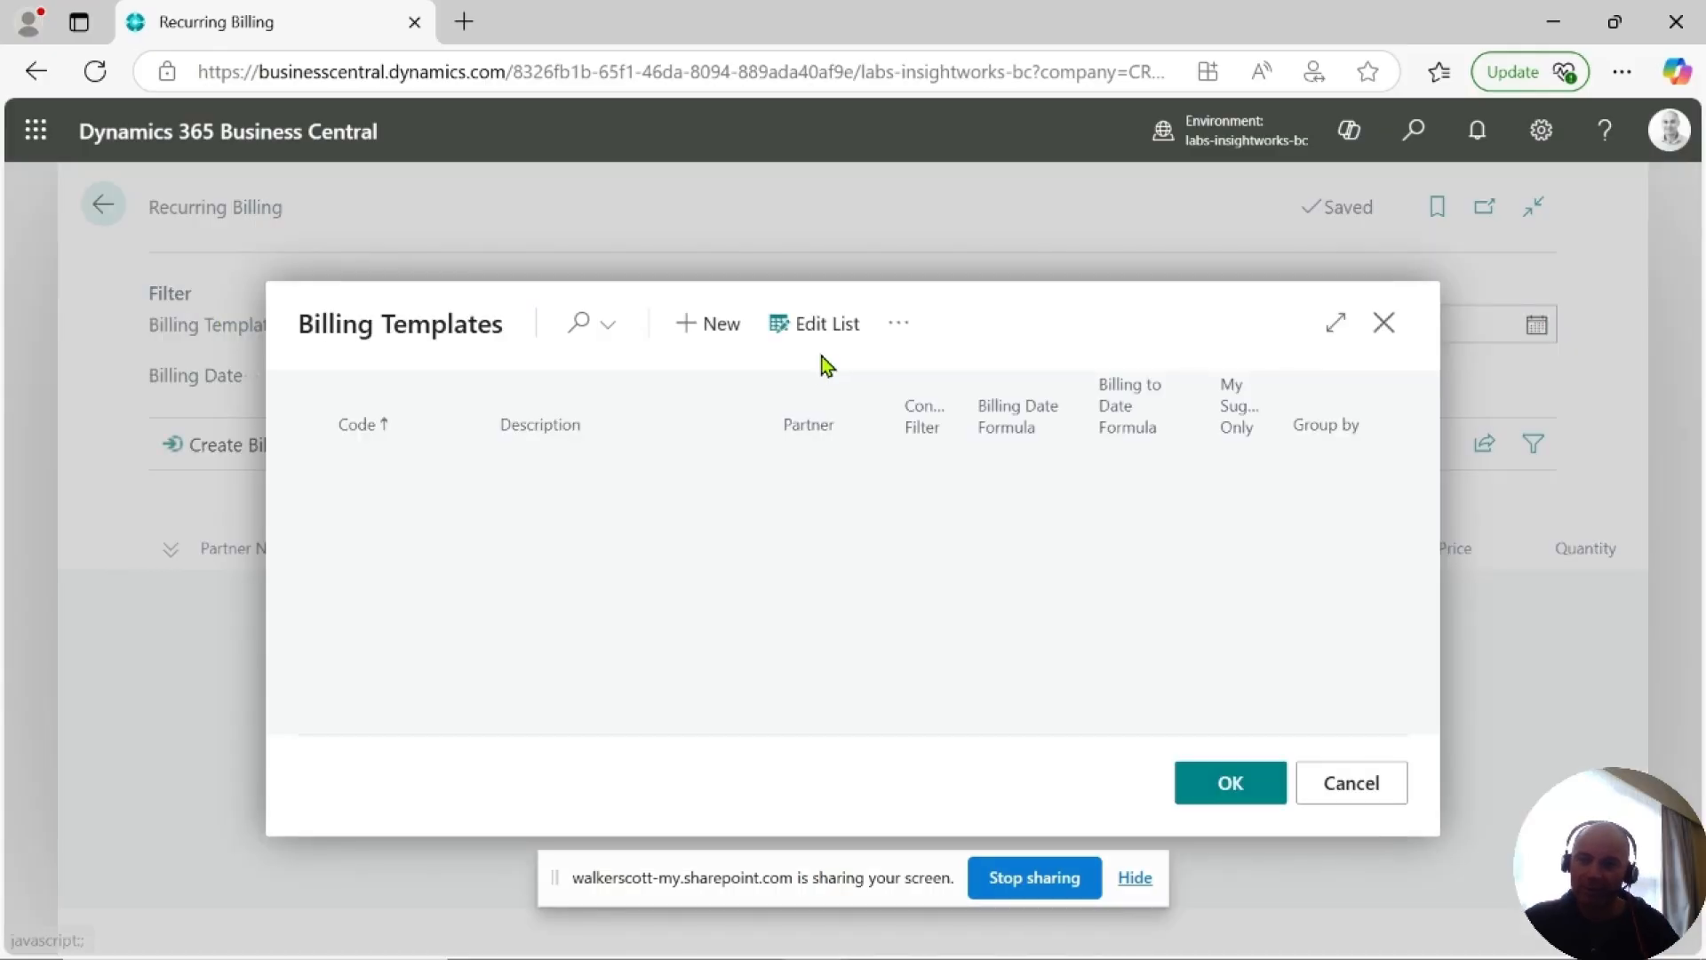
click(317, 465)
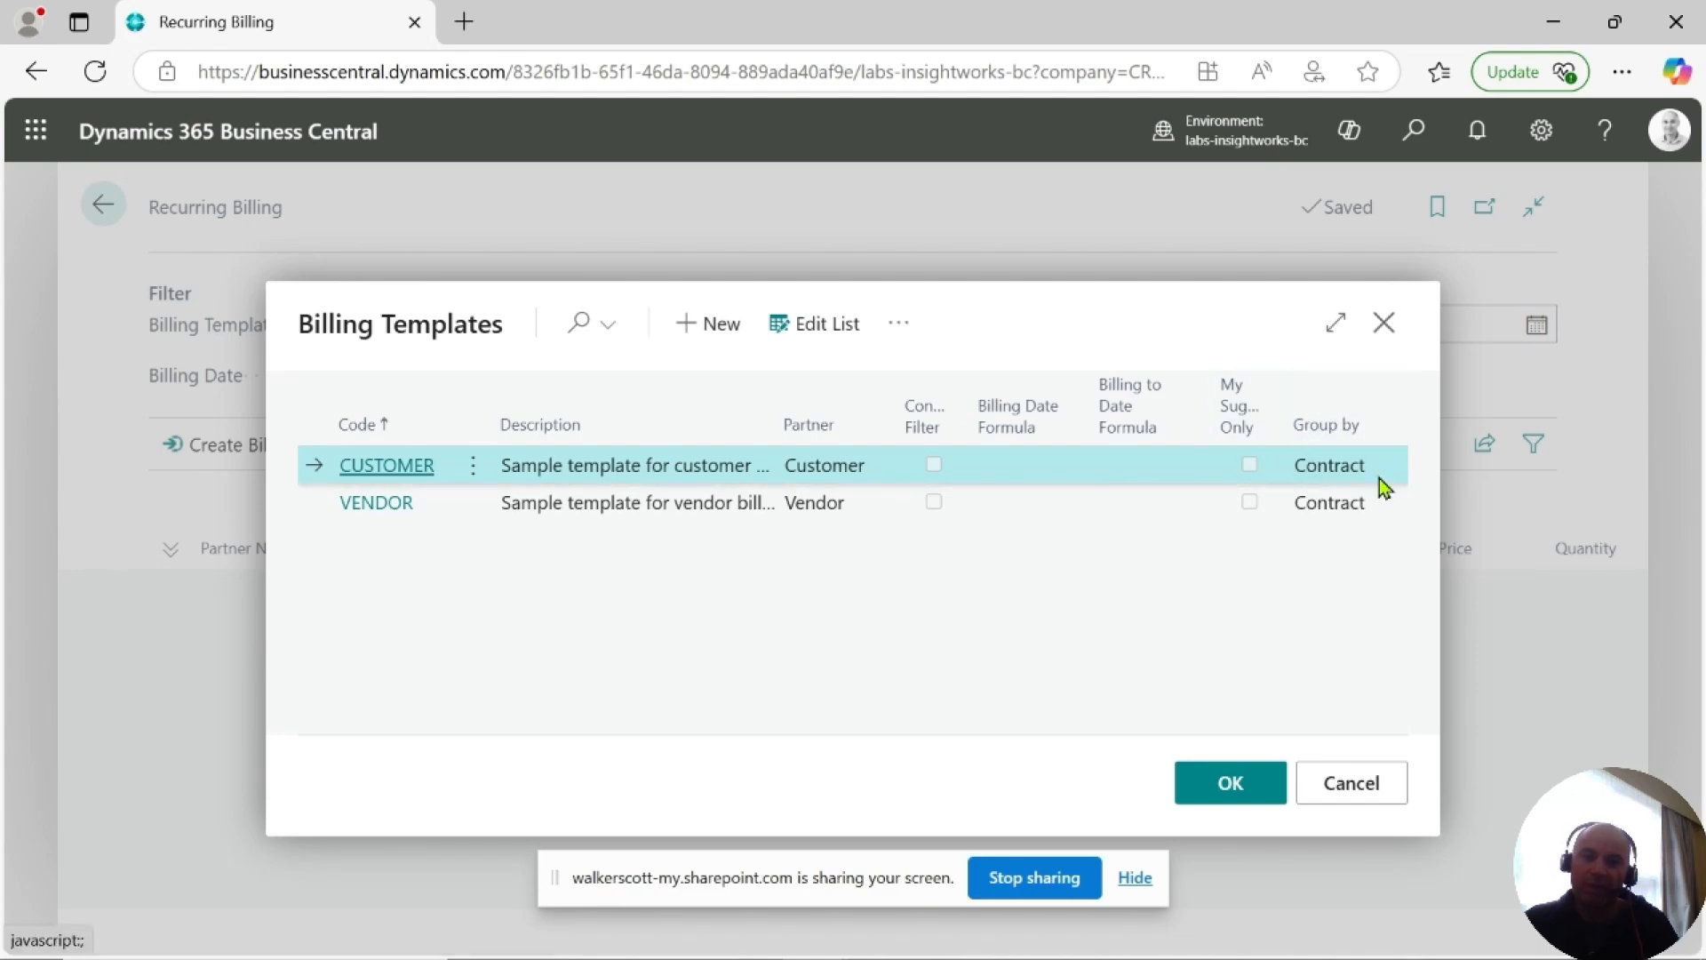
mouse_move(1287, 443)
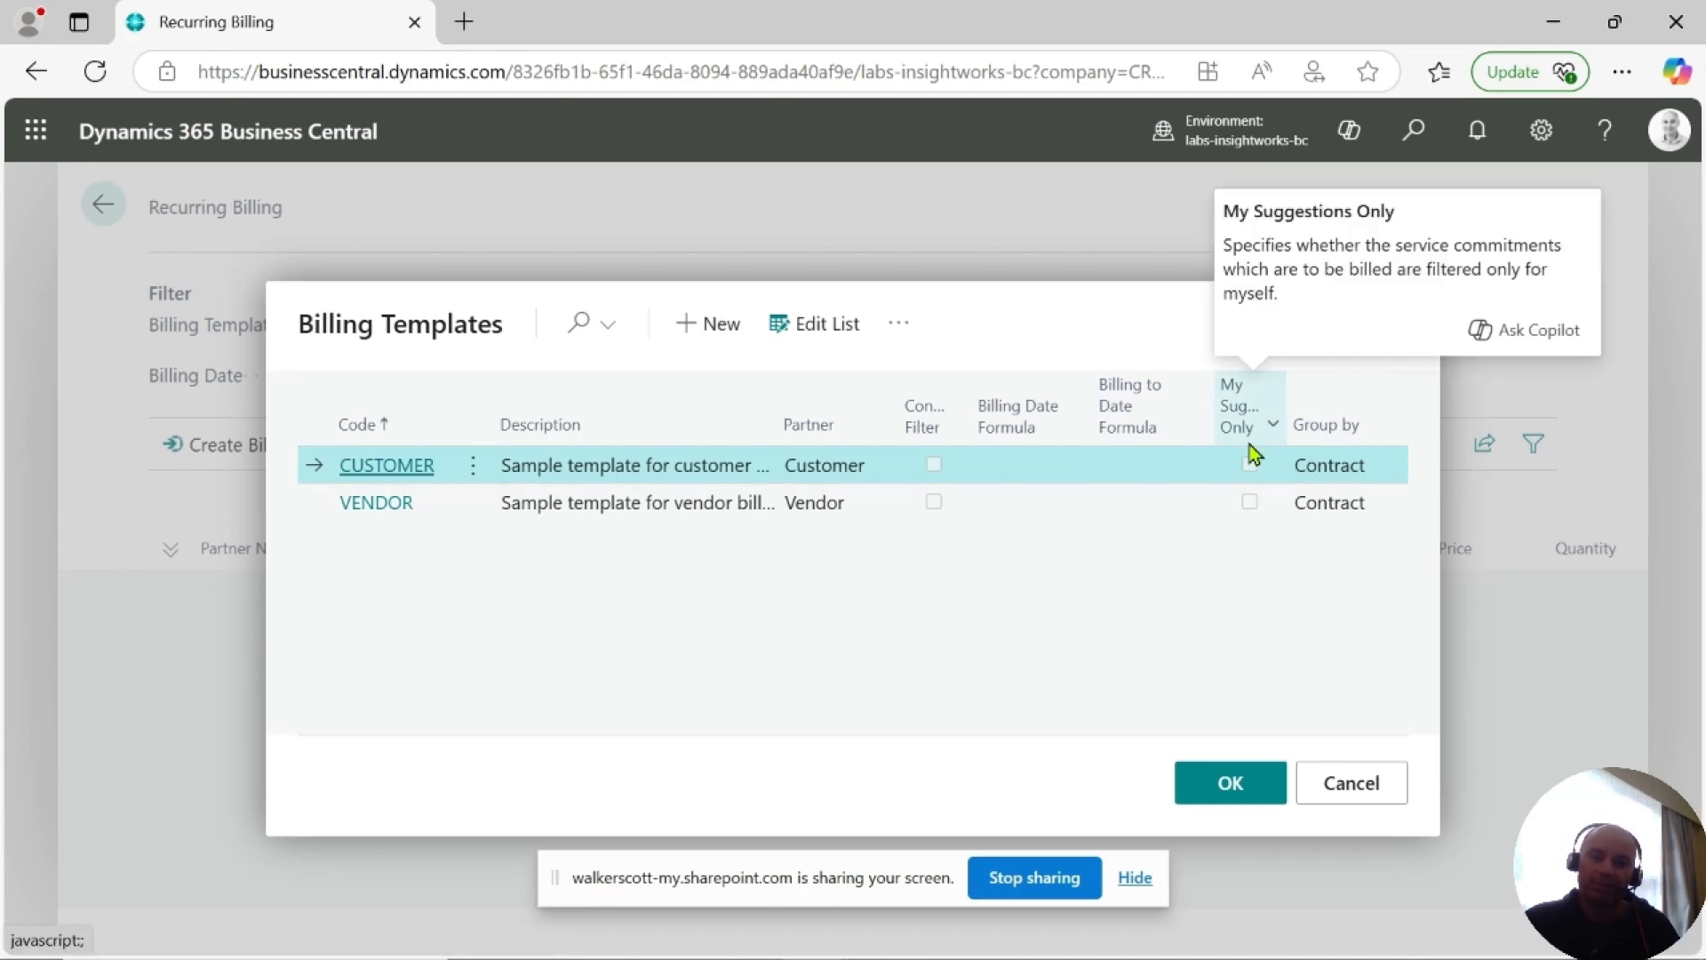
click(808, 331)
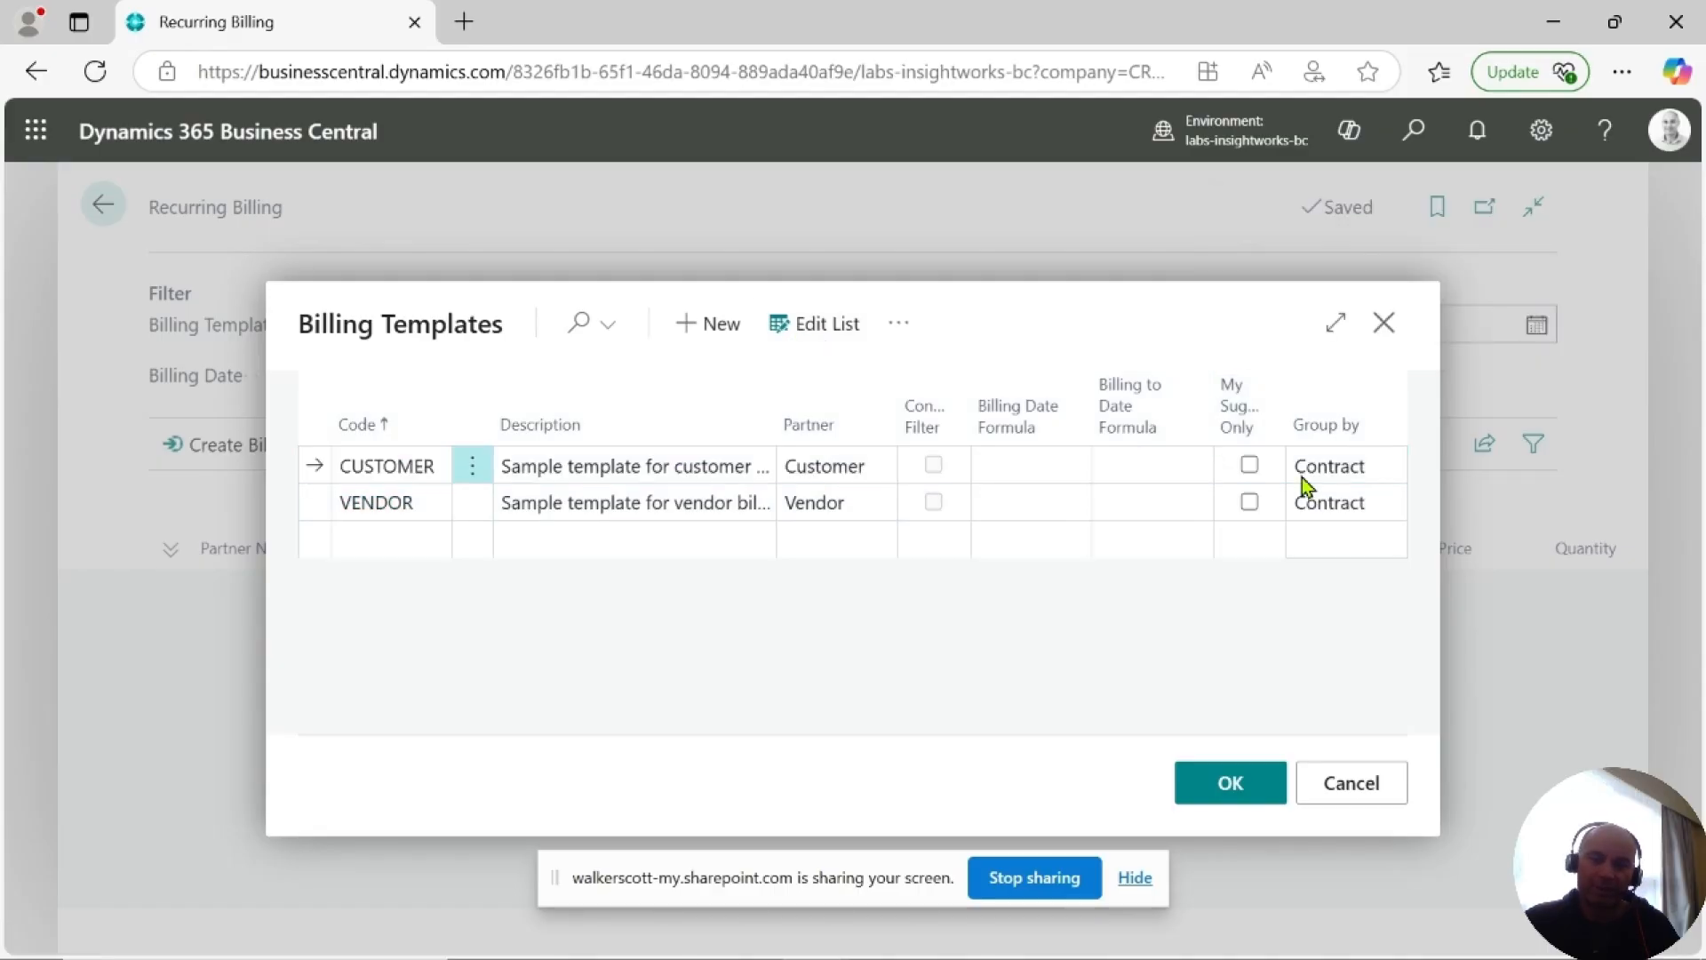
click(1328, 471)
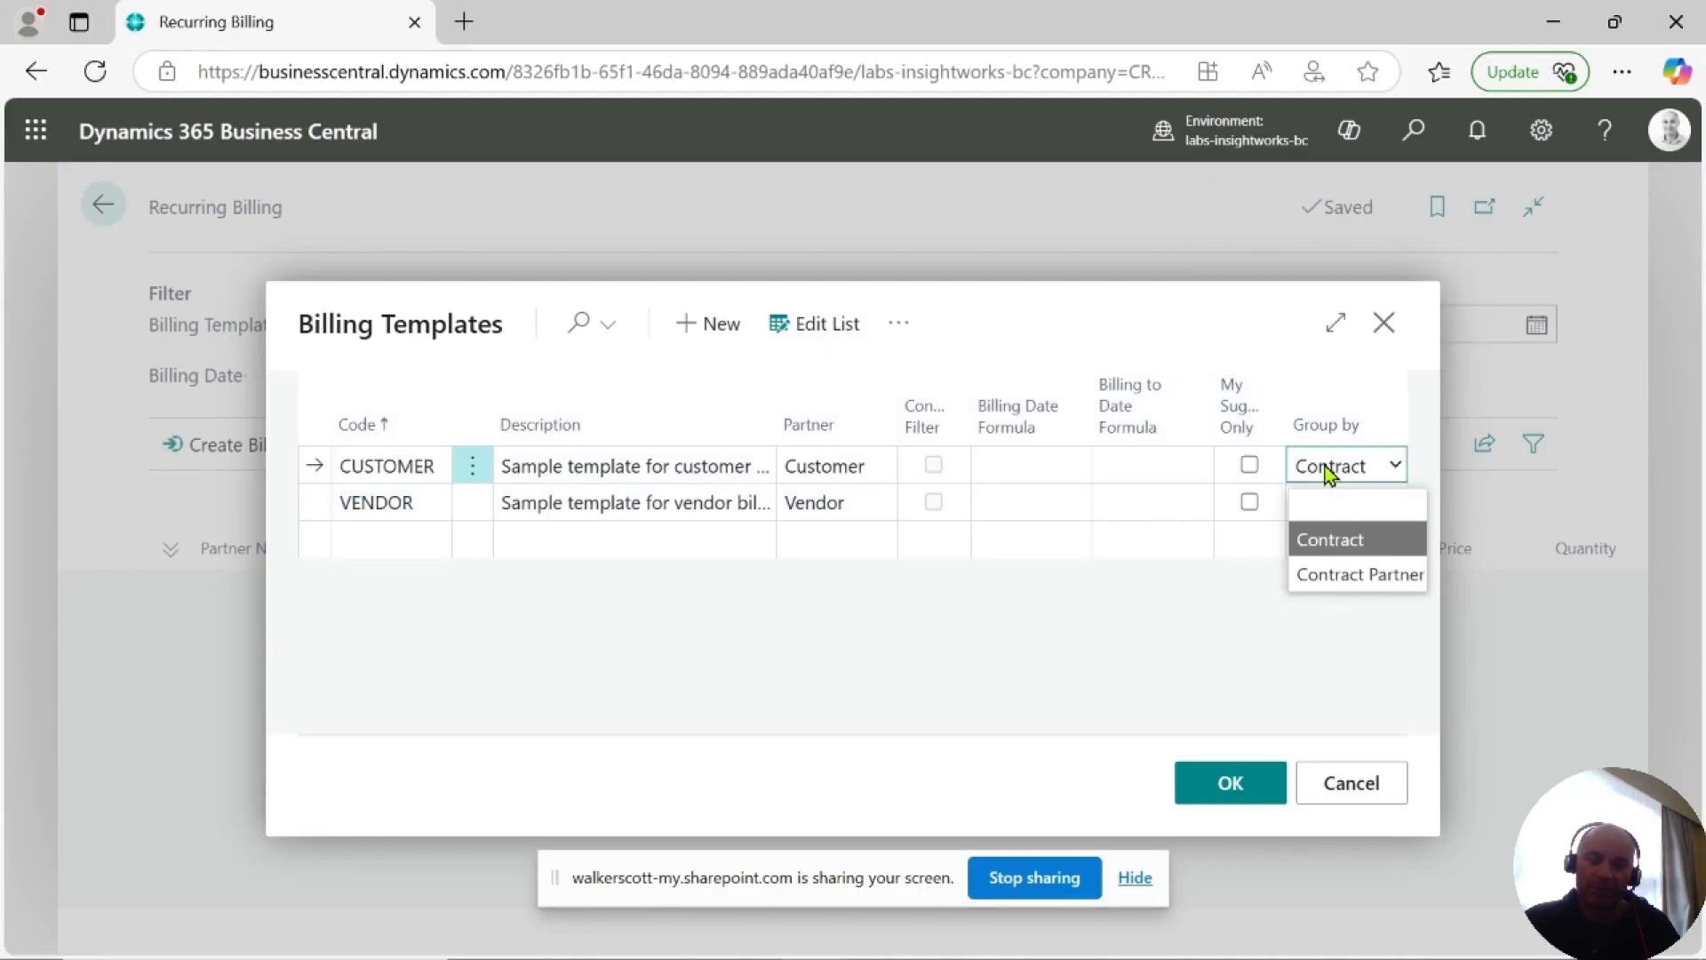
click(1338, 576)
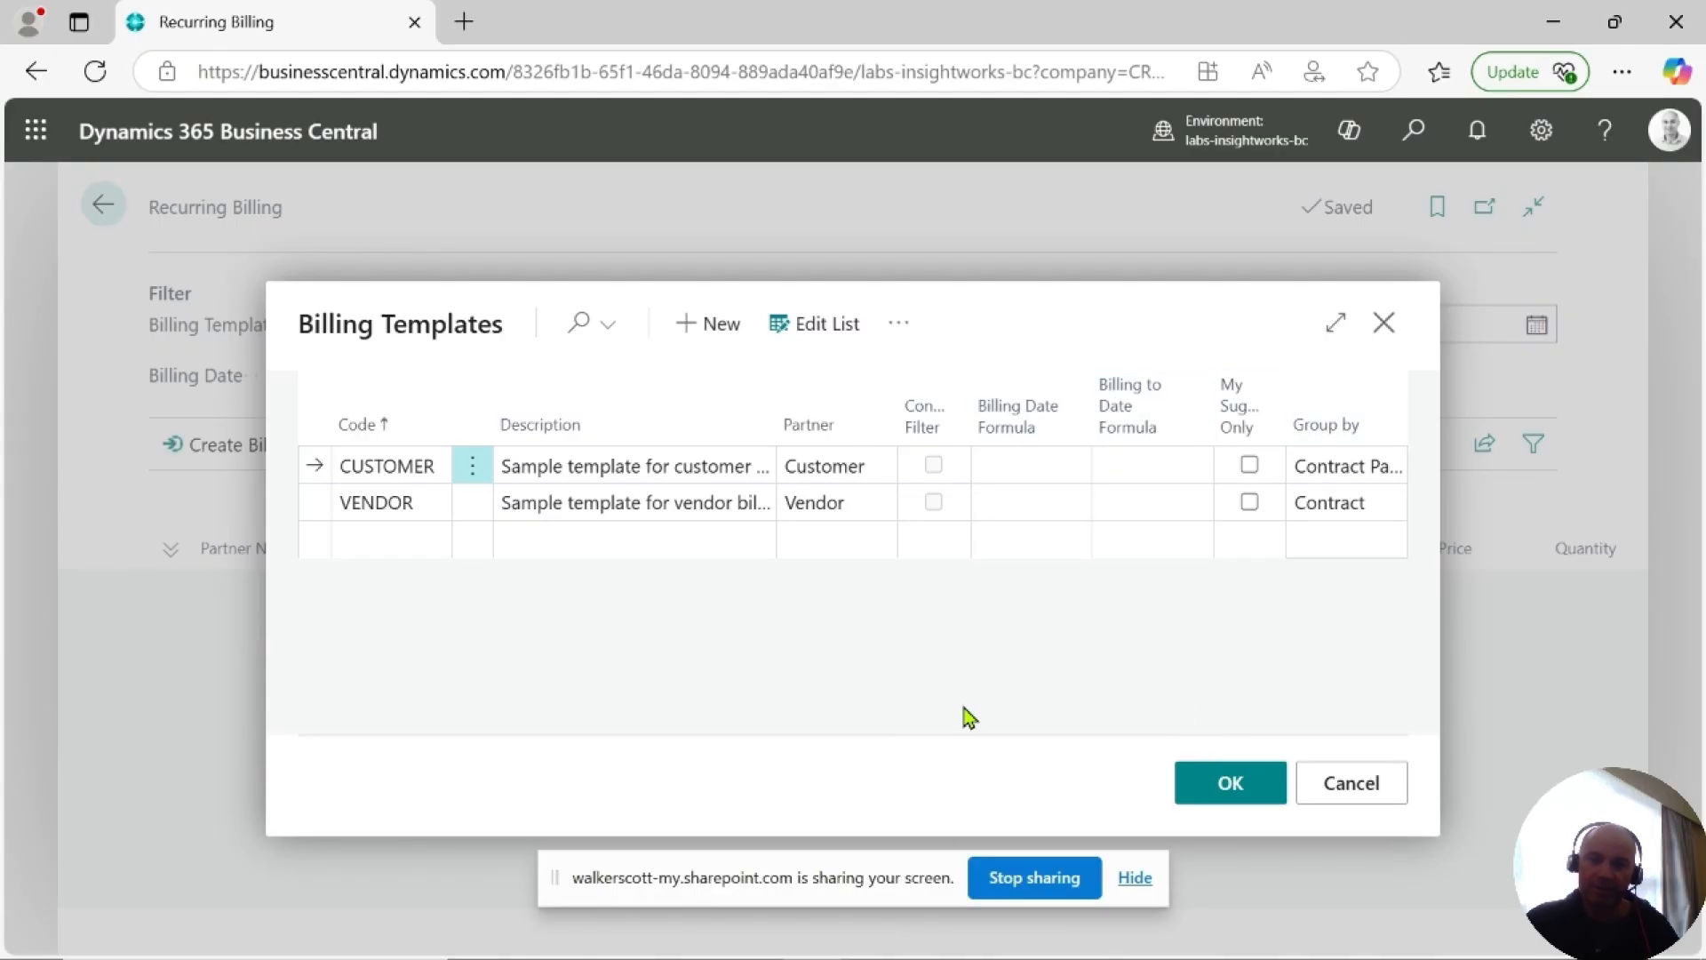
click(1211, 784)
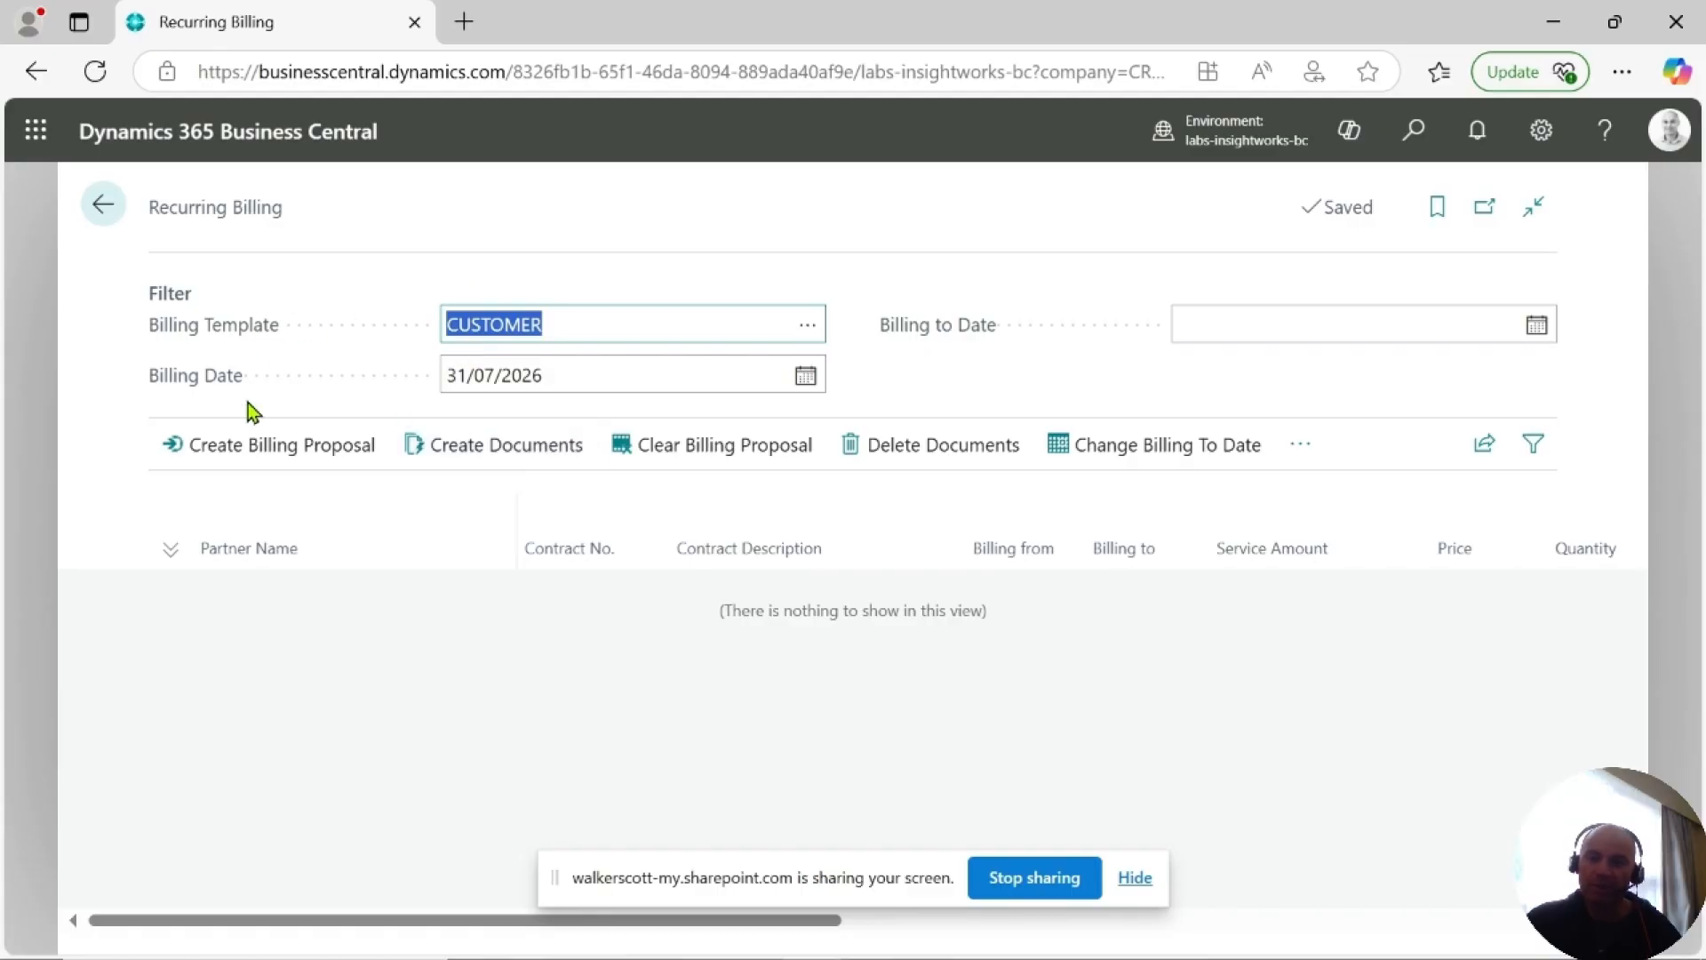
Set the recurring billing's Billing Date to 31/07/2025.
click(555, 377)
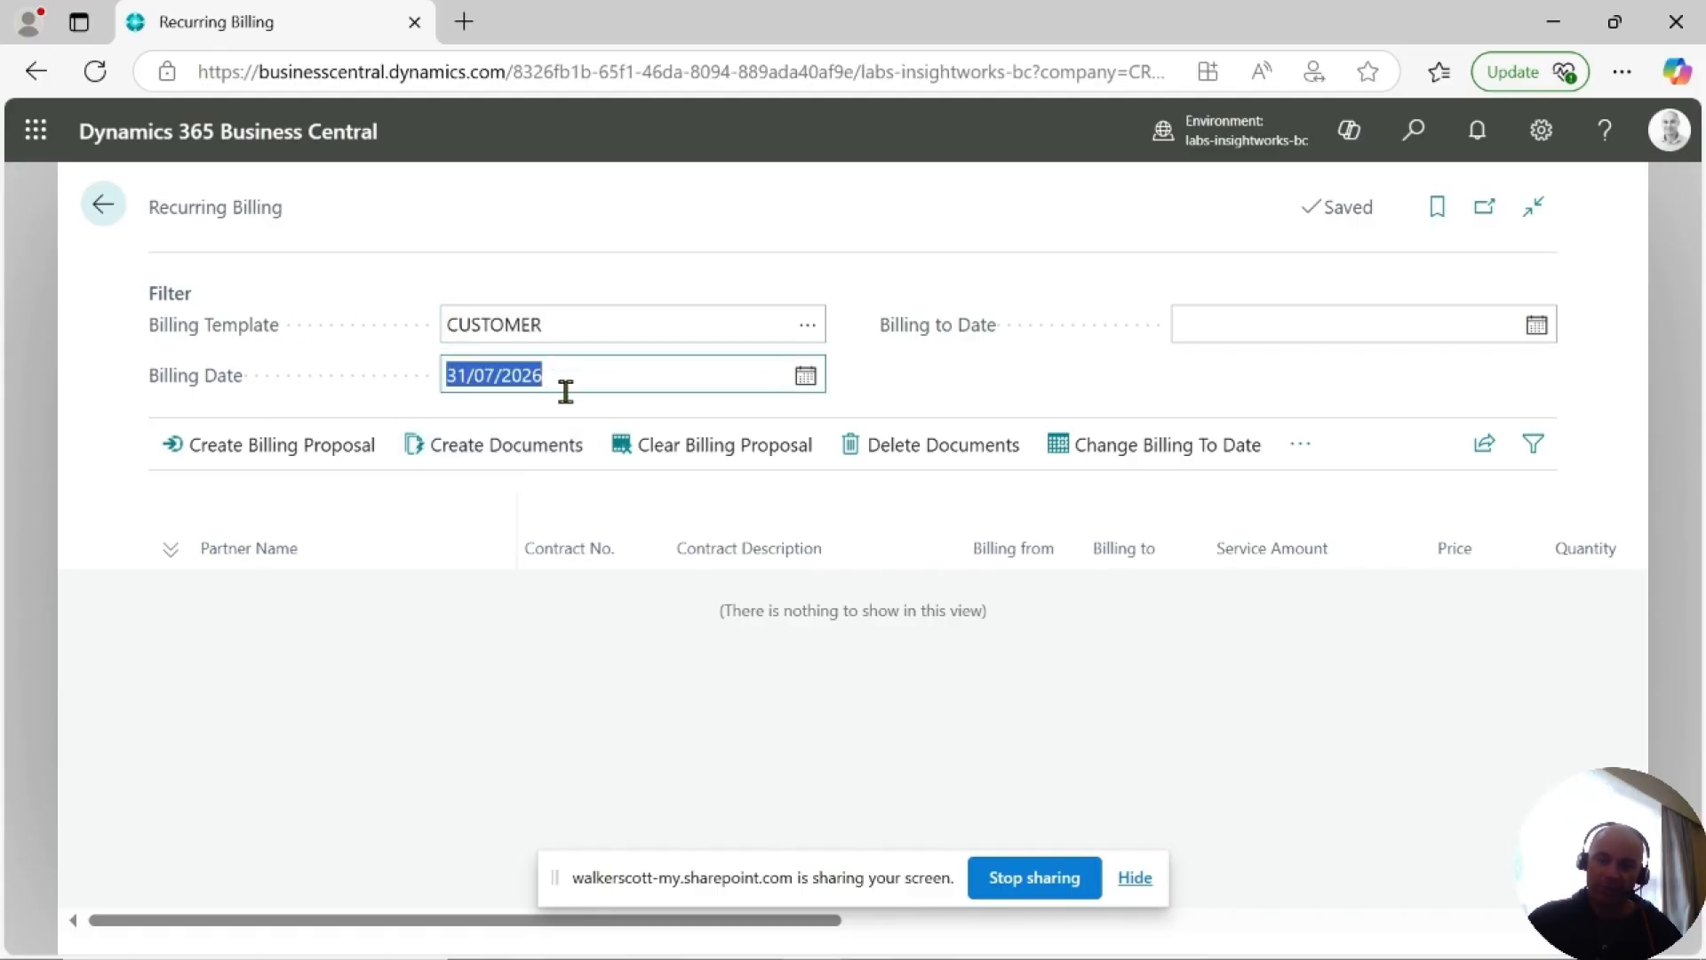
click(585, 362)
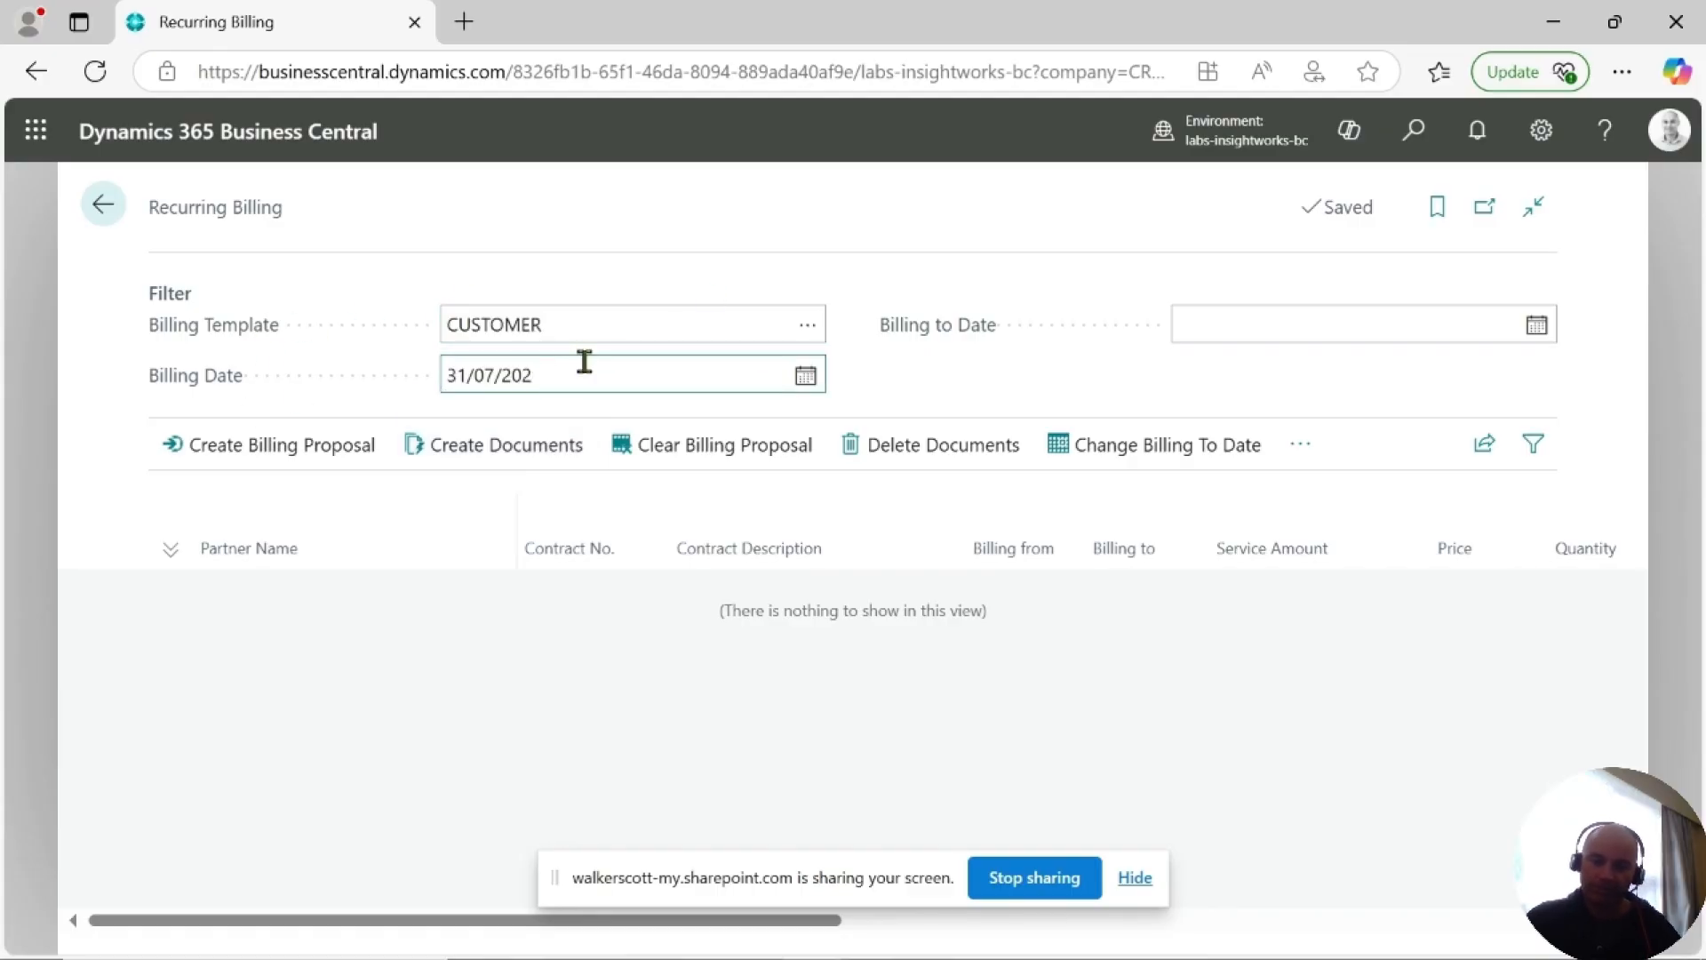
text(5)
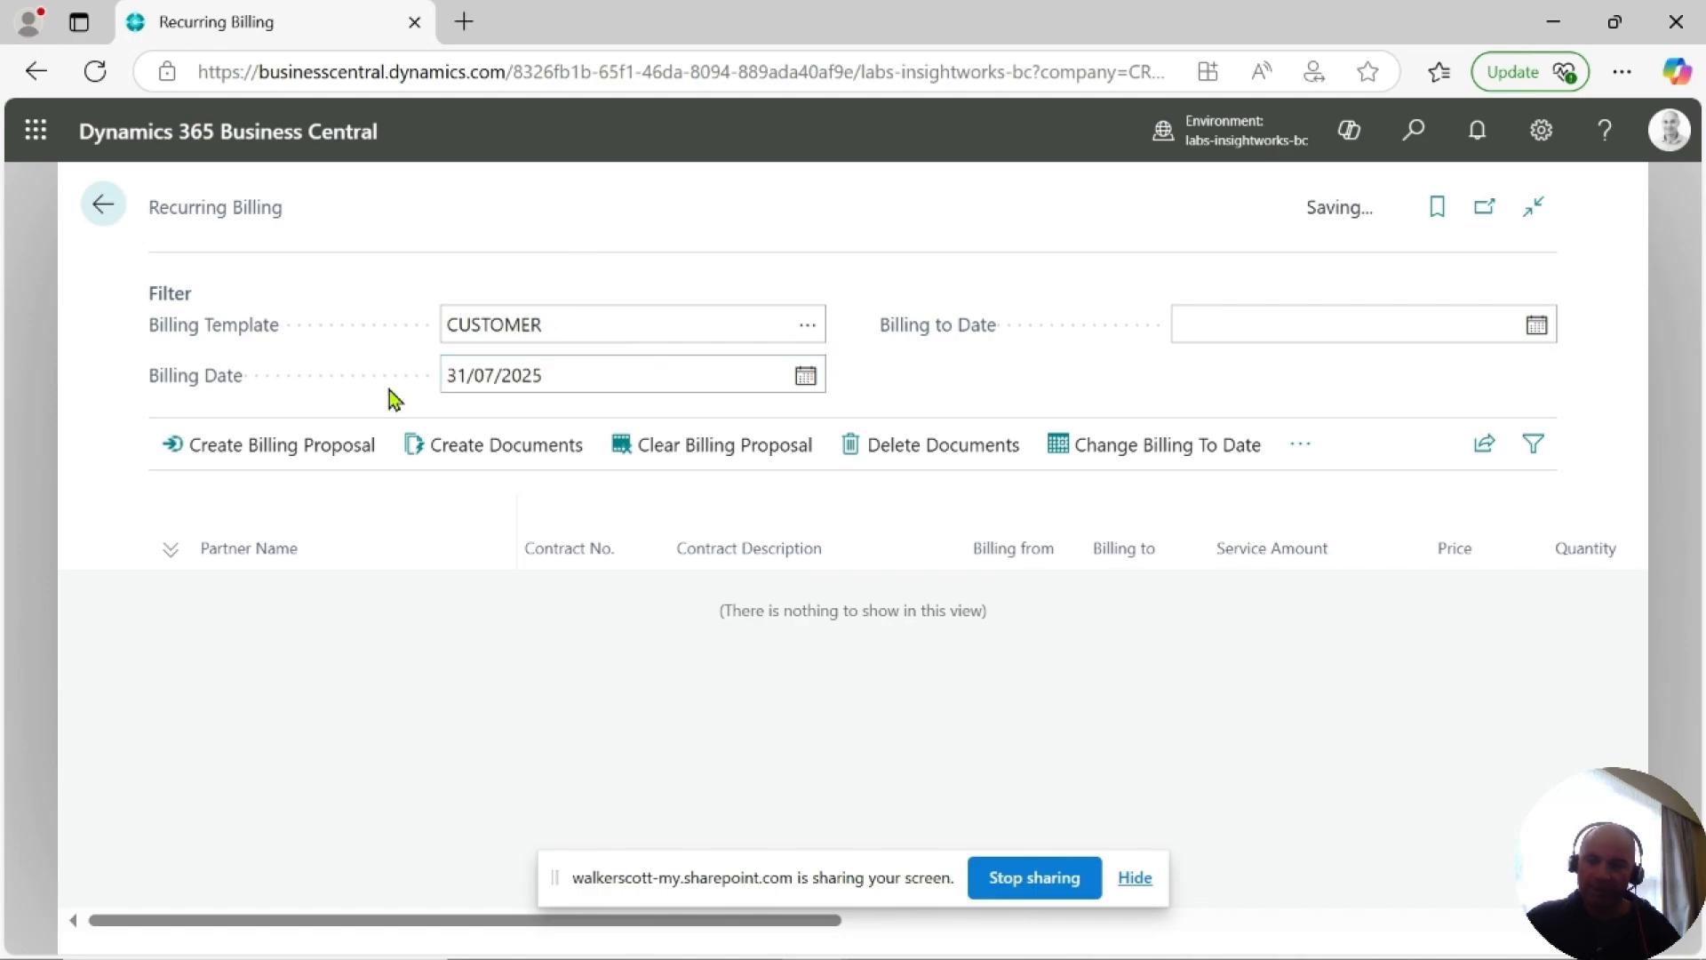
Set the recurring billing's Billing Date to 30/06/2025.
click(614, 367)
click(806, 377)
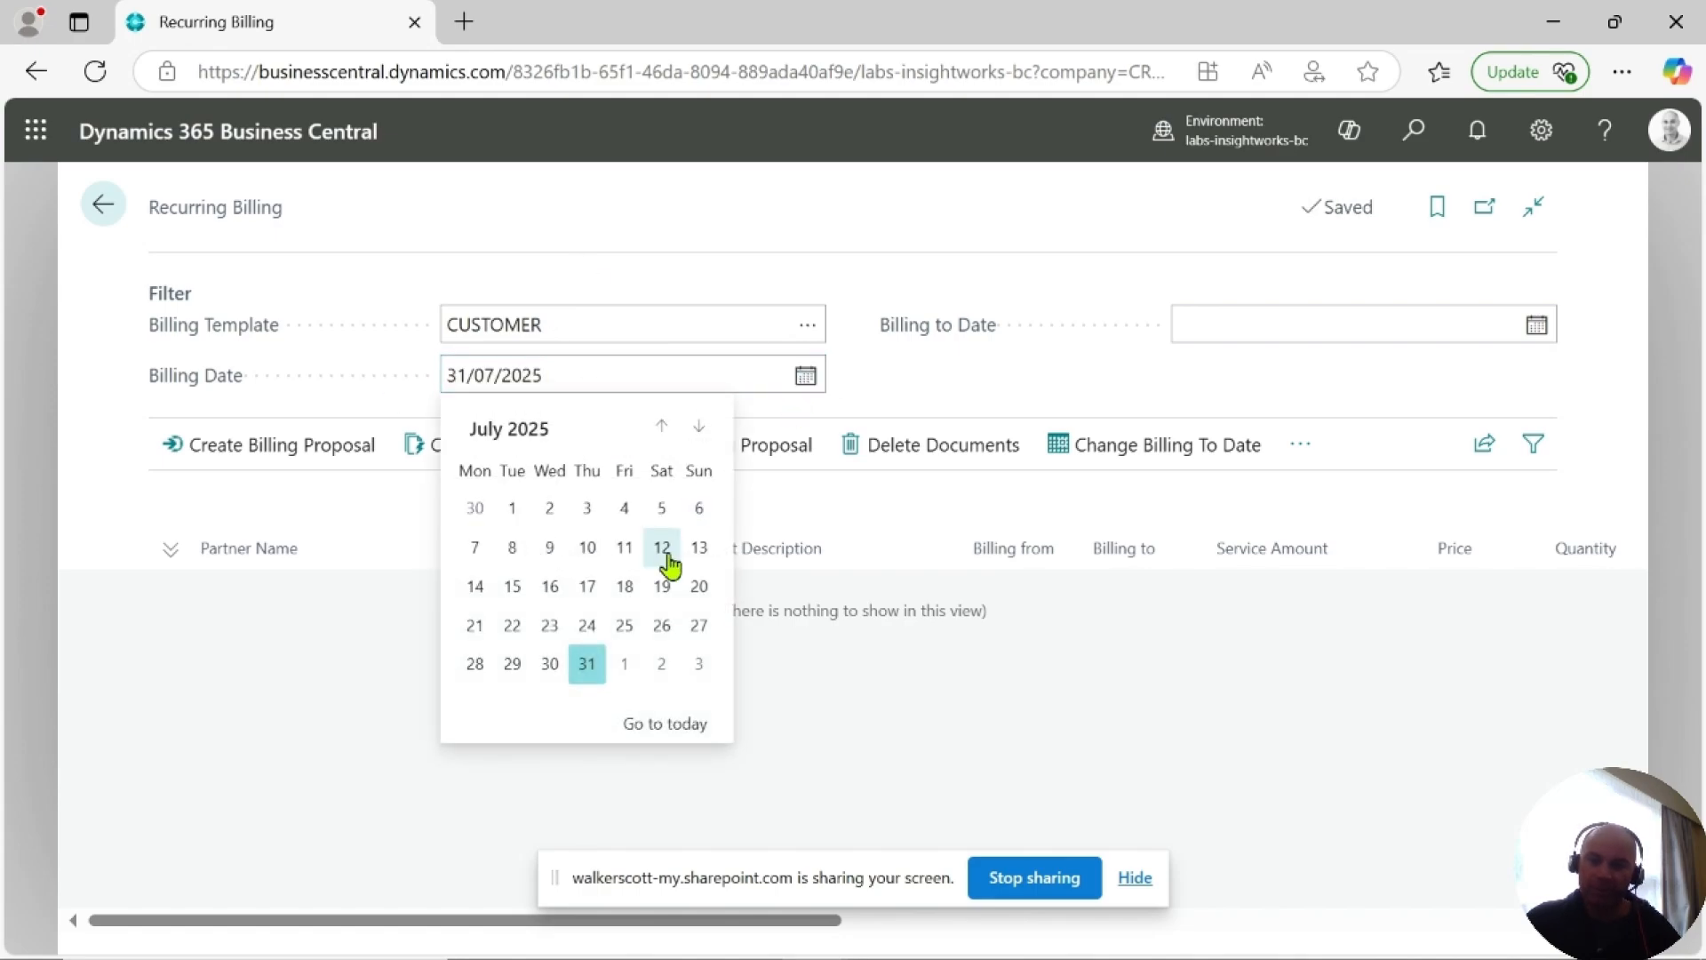
click(662, 426)
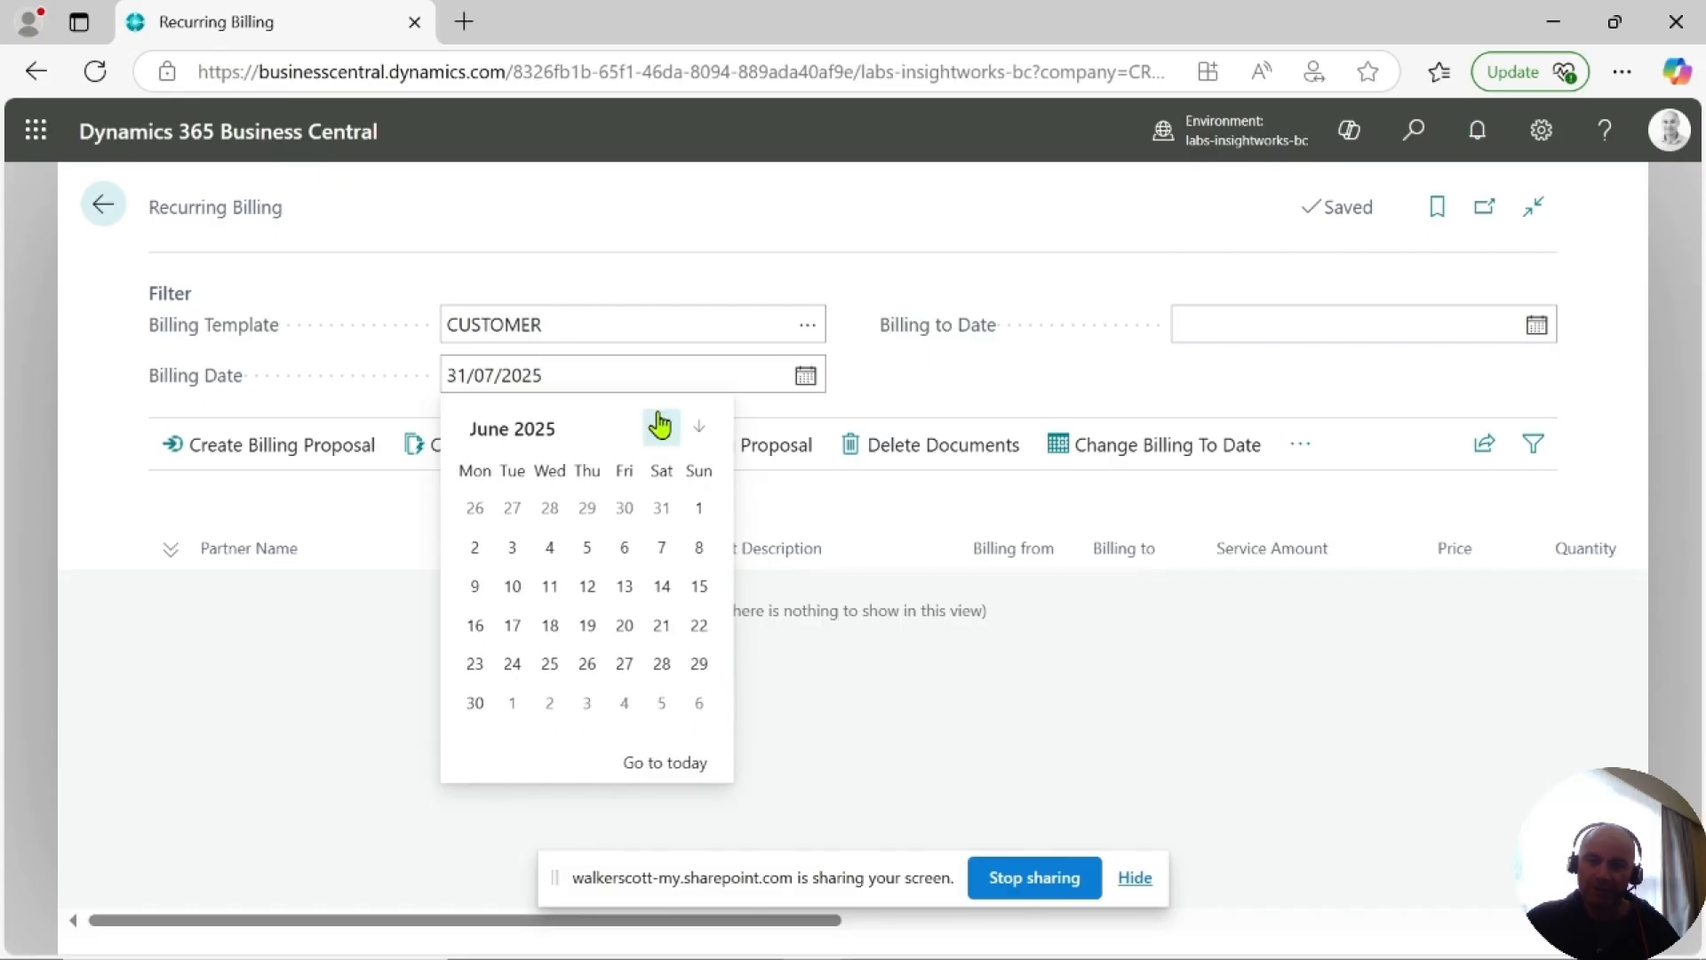
click(475, 702)
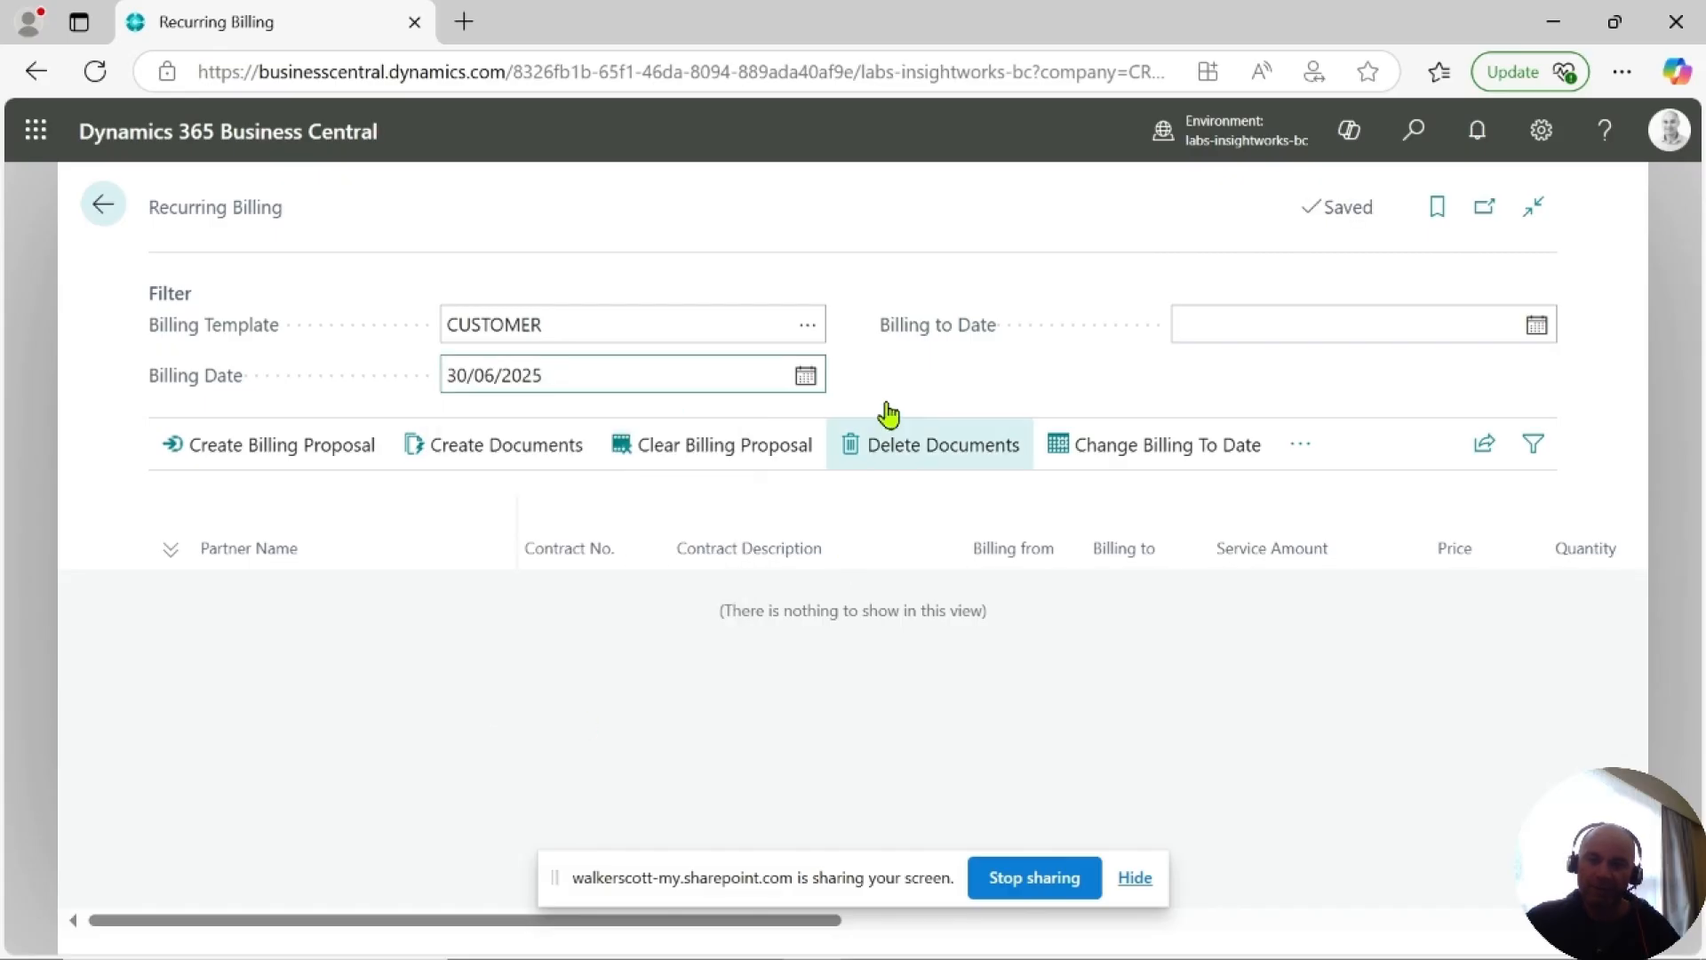
click(882, 362)
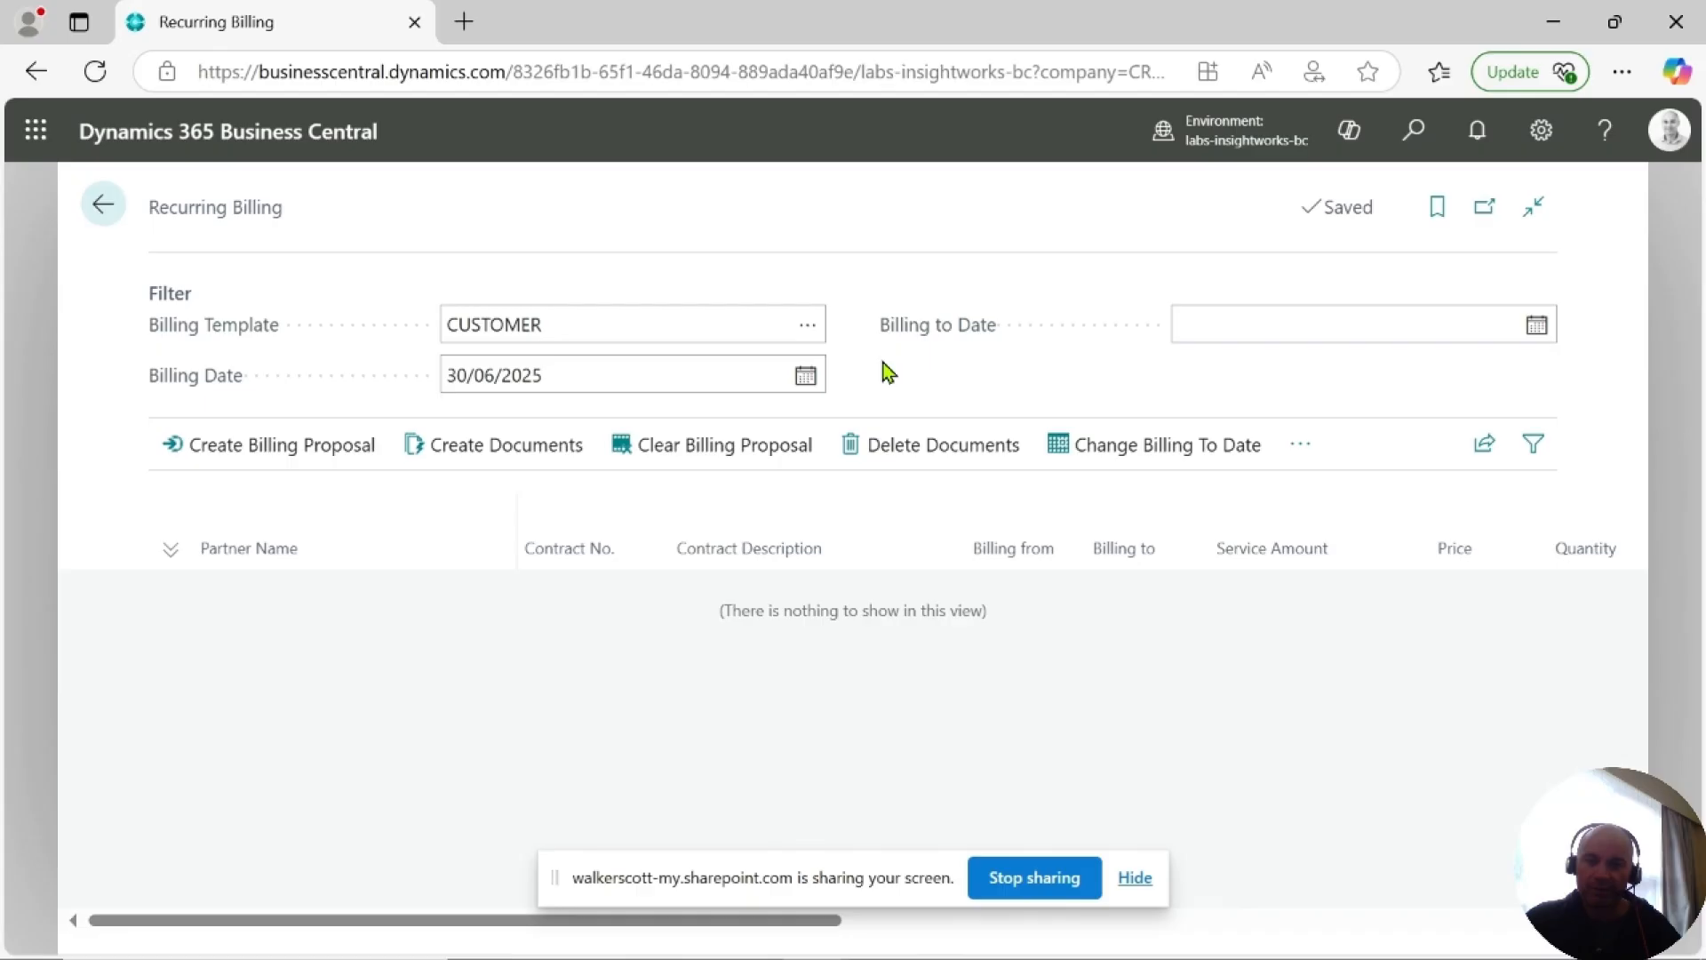
Create the billing proposal and inspect the individual lines under Relecloud and ZM Equipment.
click(239, 448)
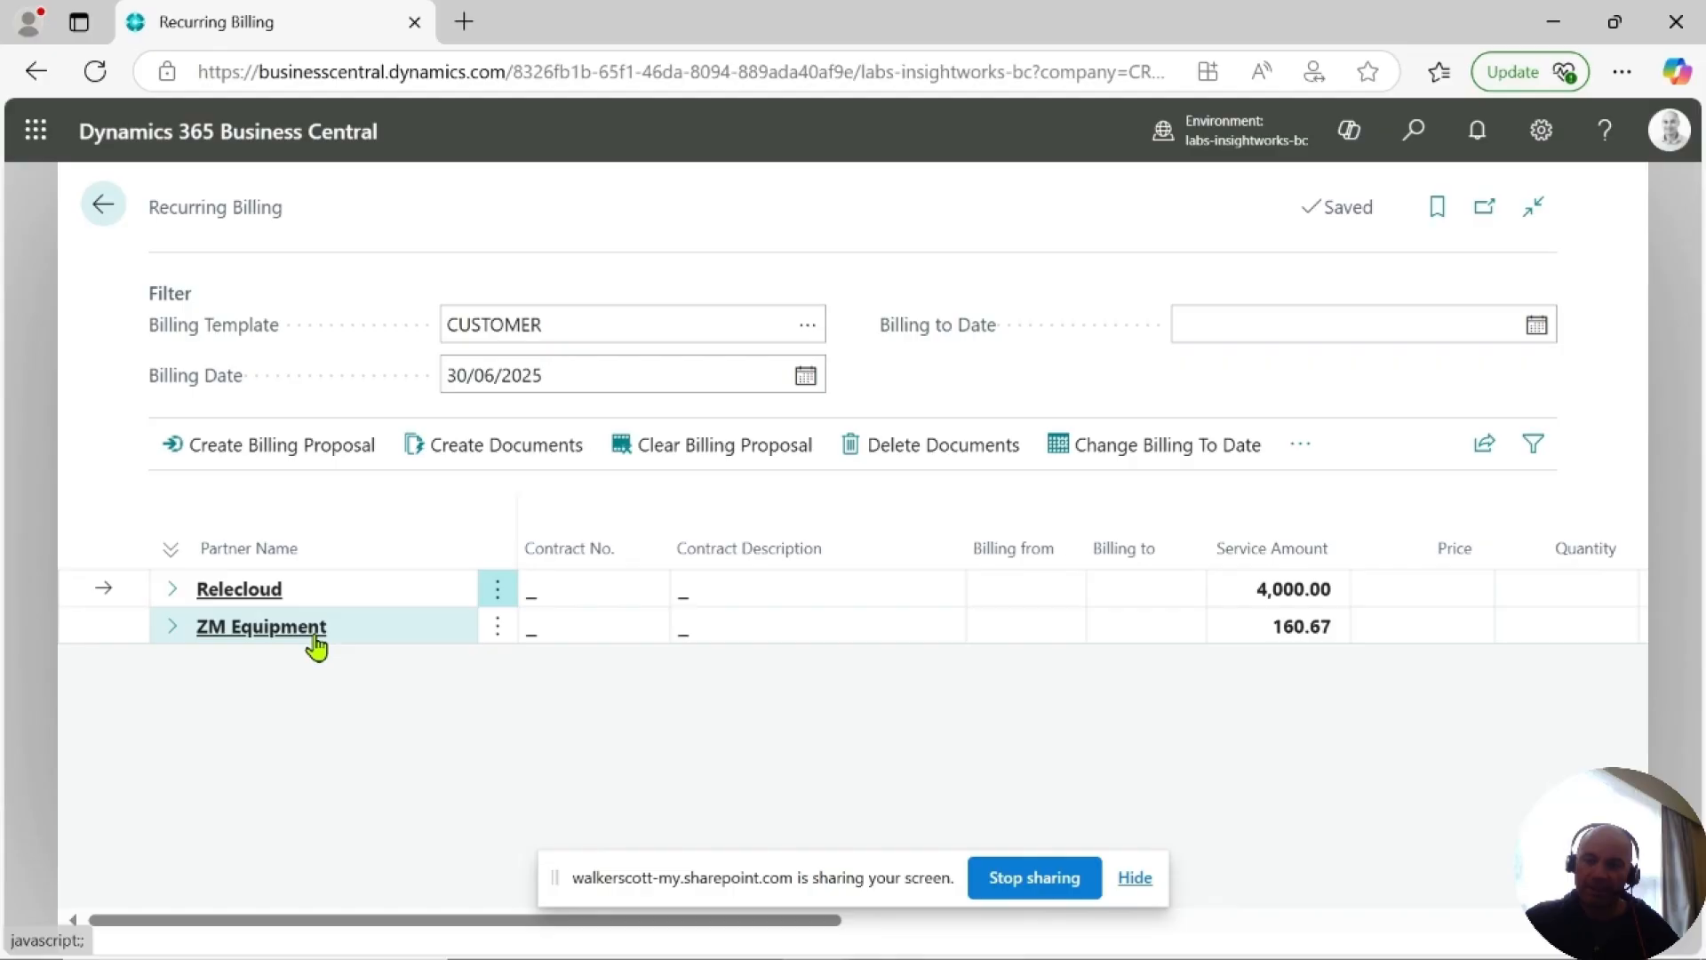
click(174, 590)
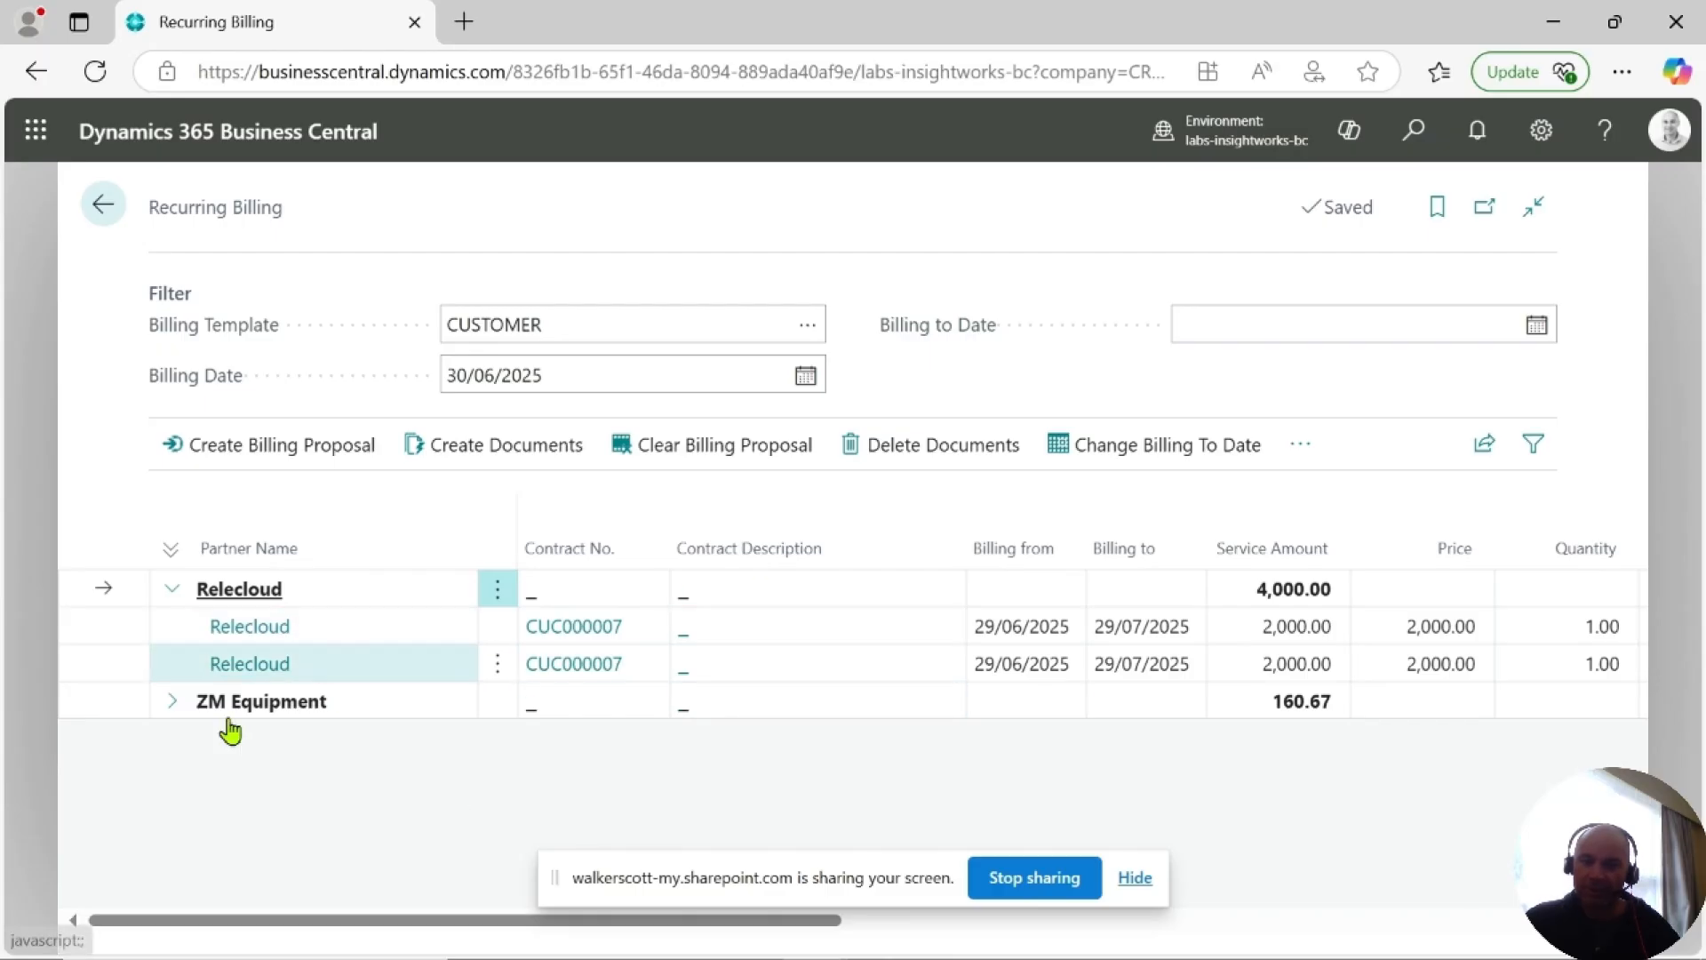
click(173, 704)
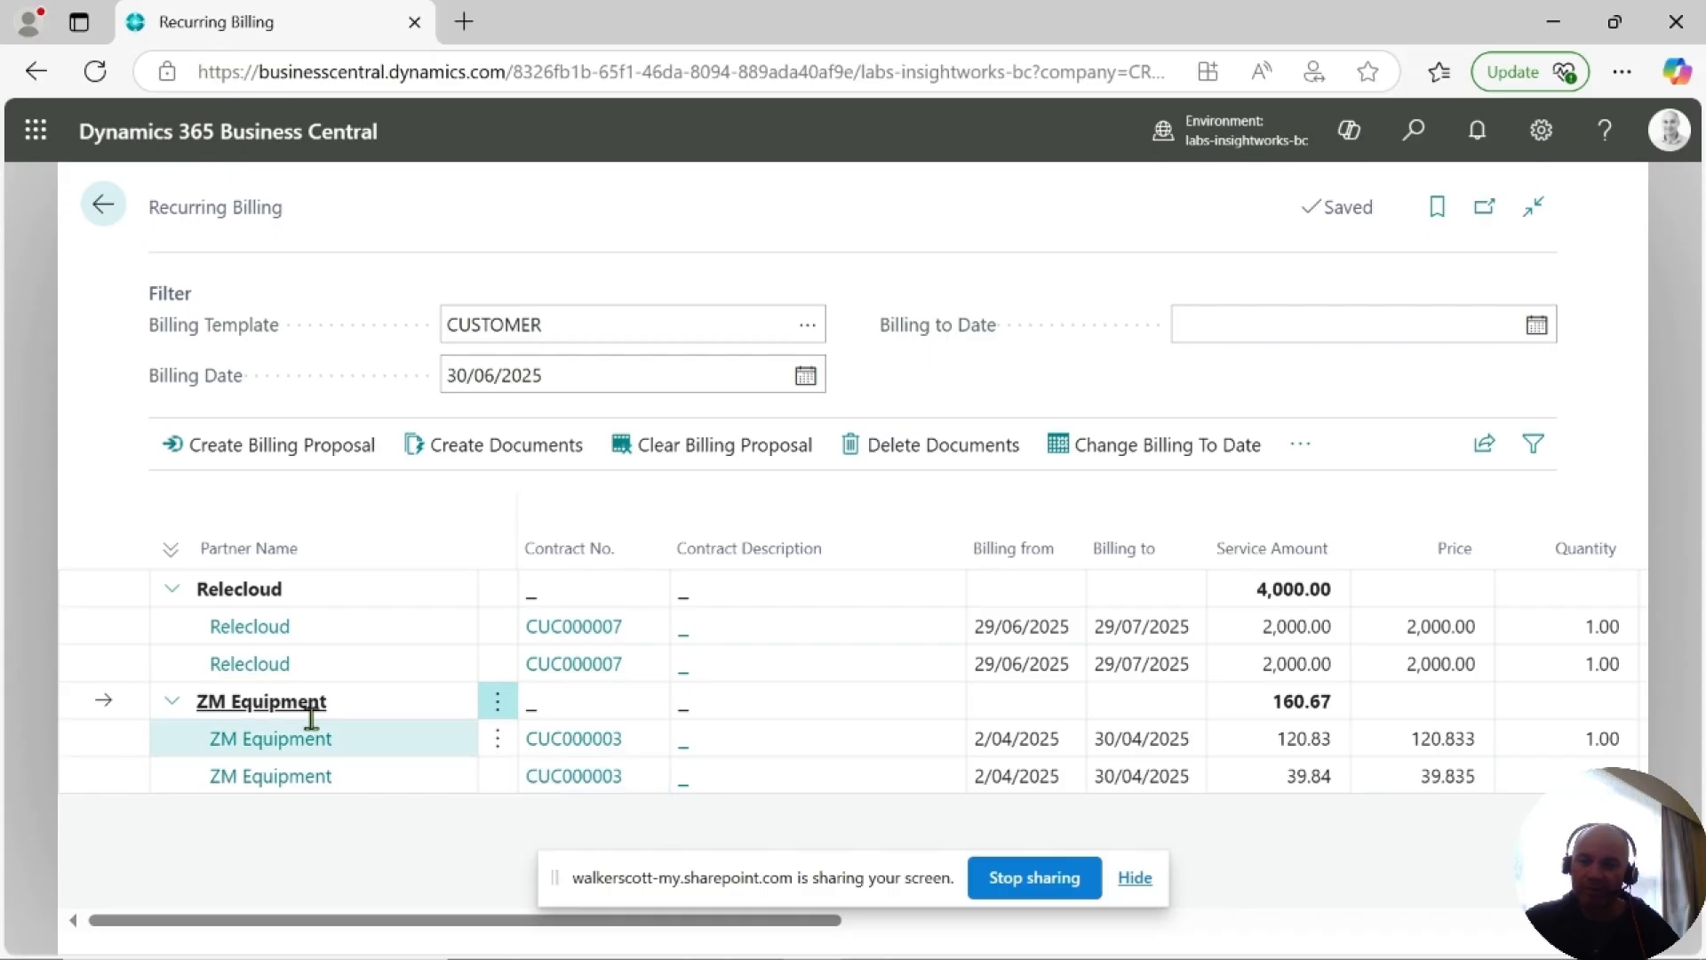
click(173, 704)
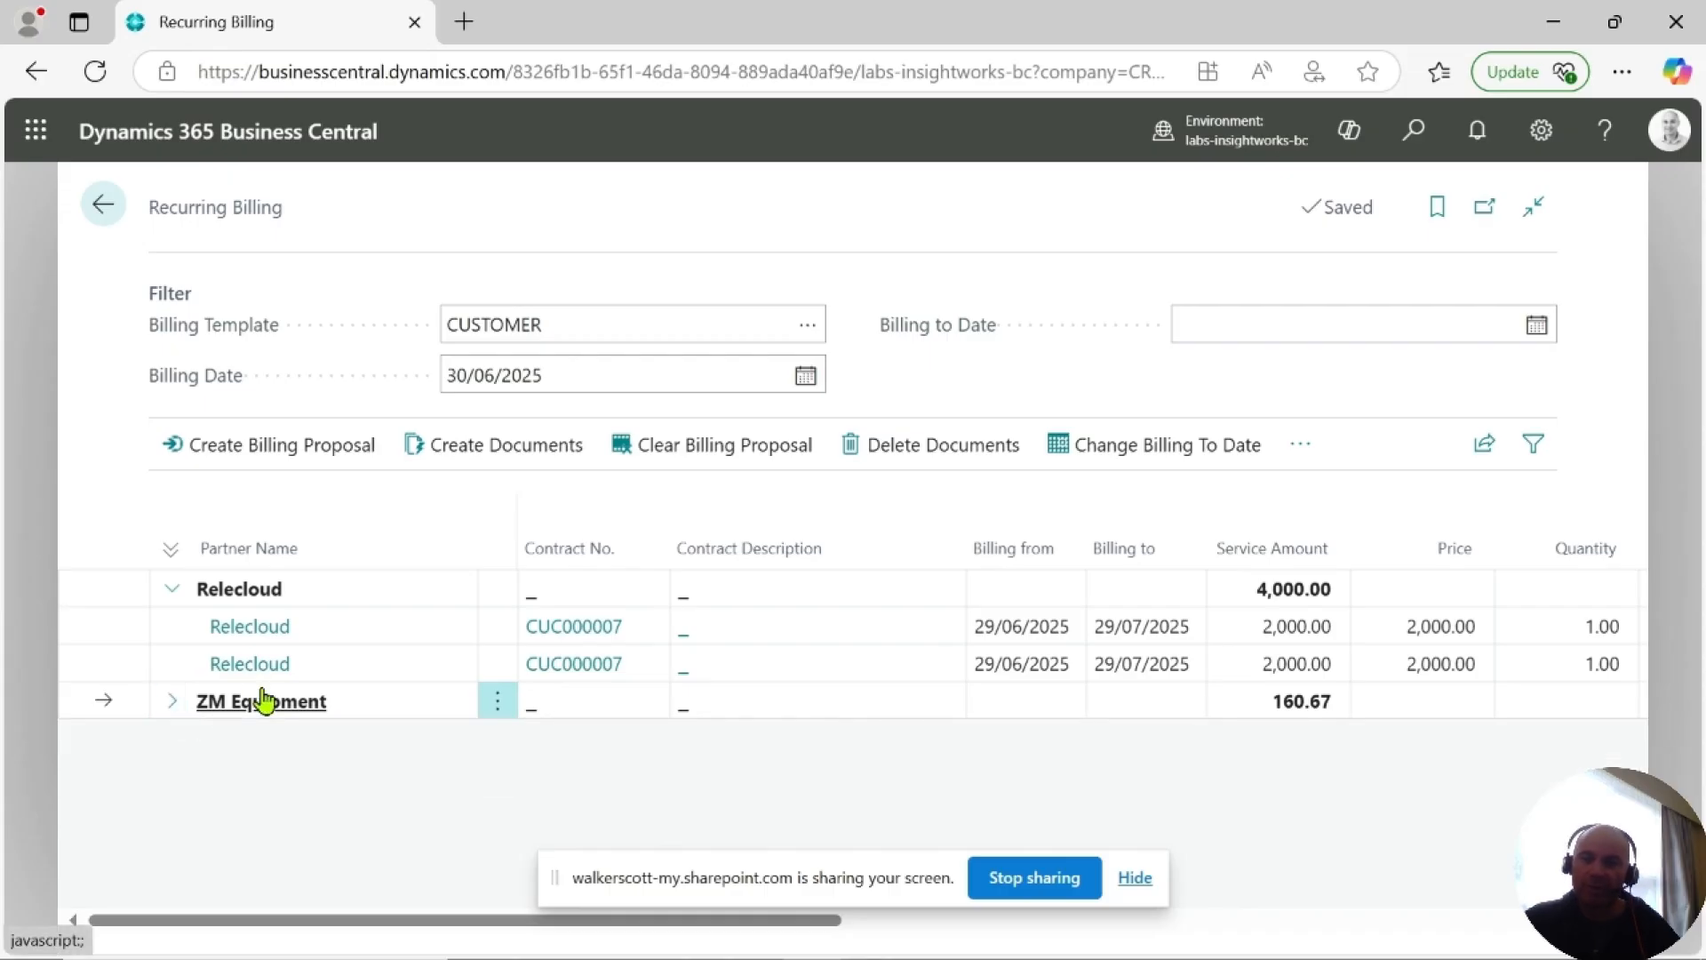
Select both Relecloud contract lines in the proposal and start creating billing documents for them.
click(89, 639)
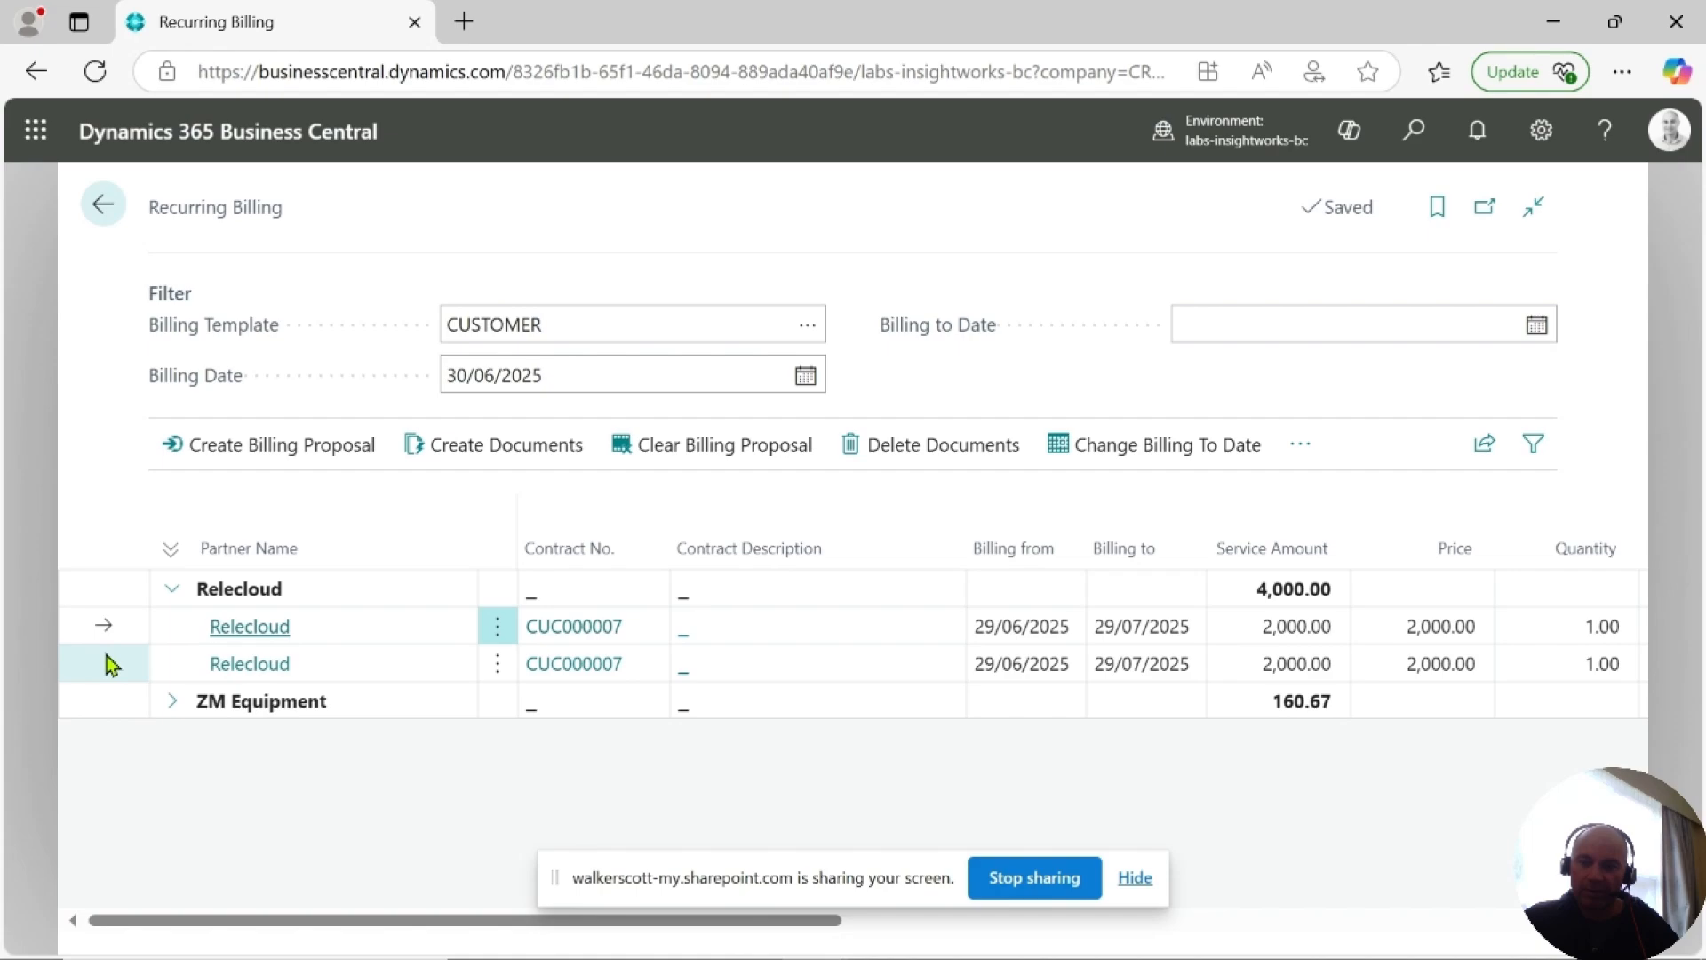
click(106, 665)
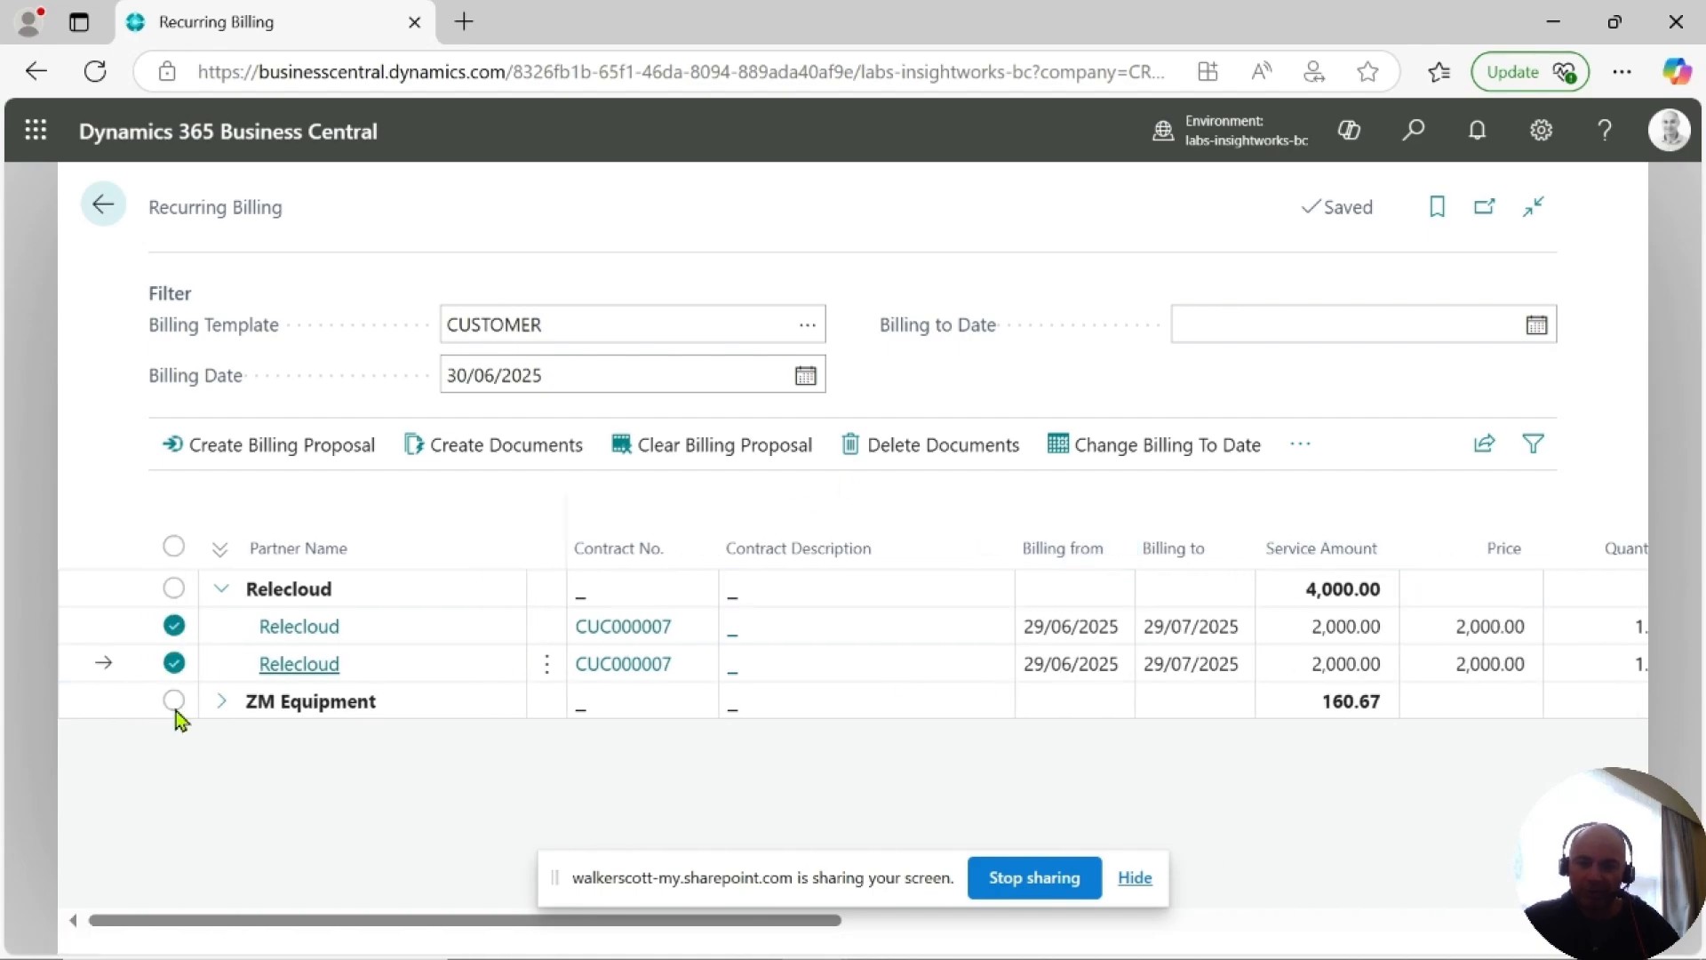
click(520, 447)
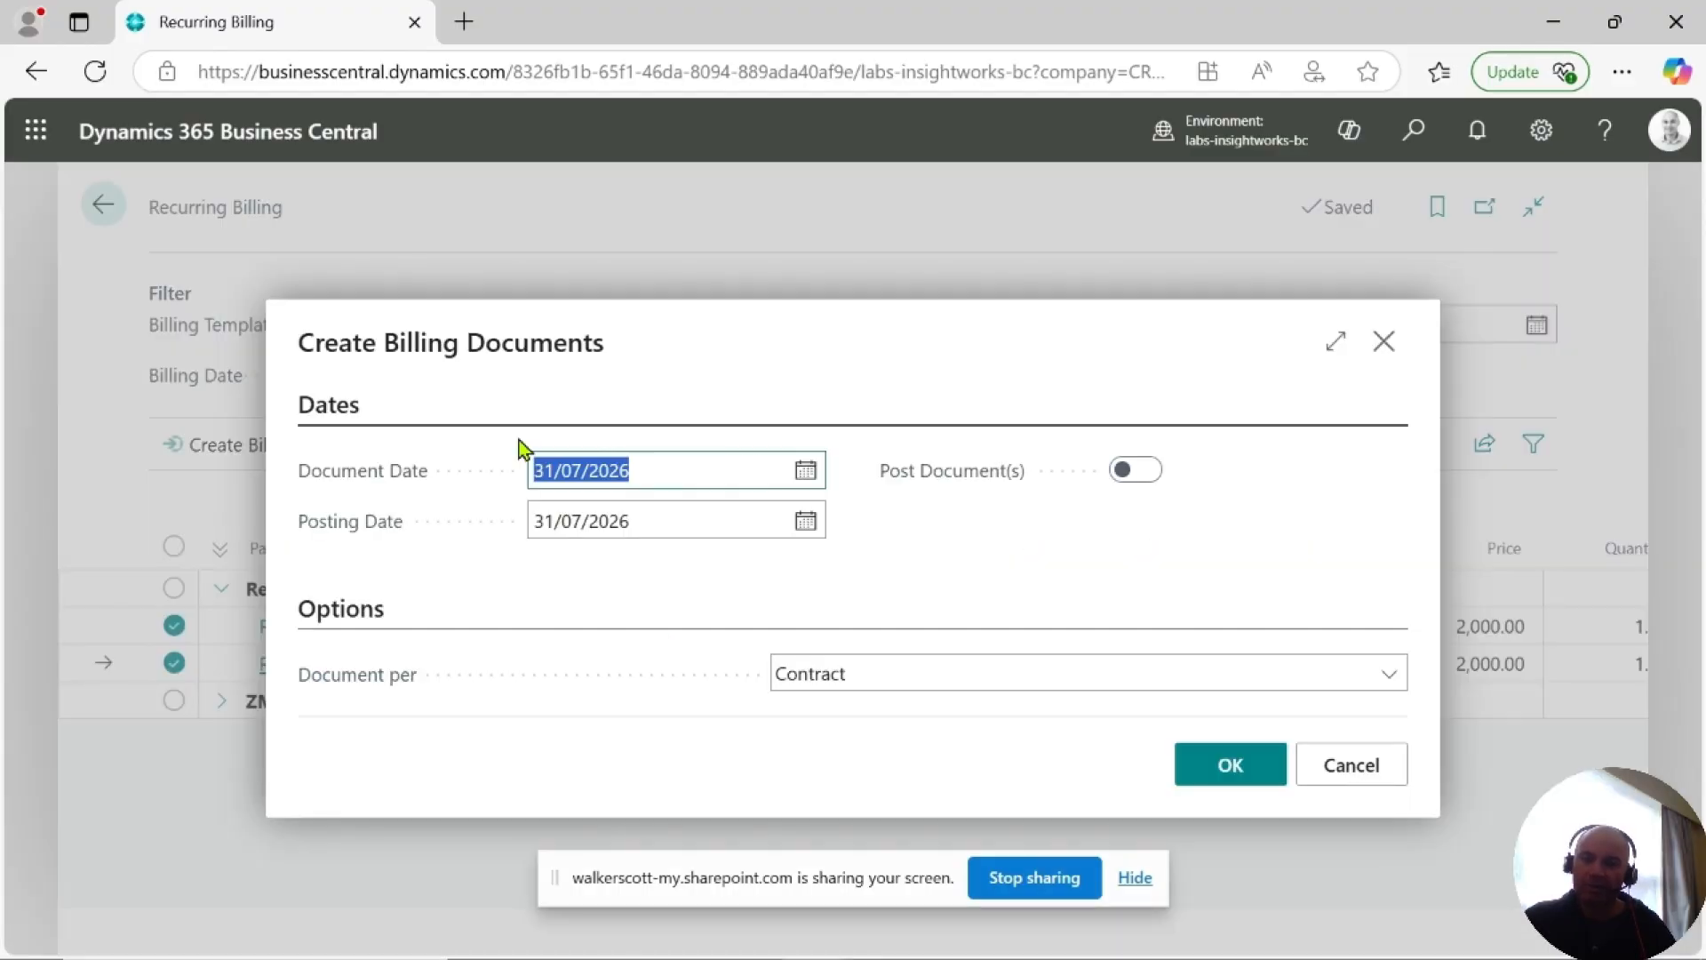
Set the Document Date for the billing documents to 30/06/2025.
click(520, 585)
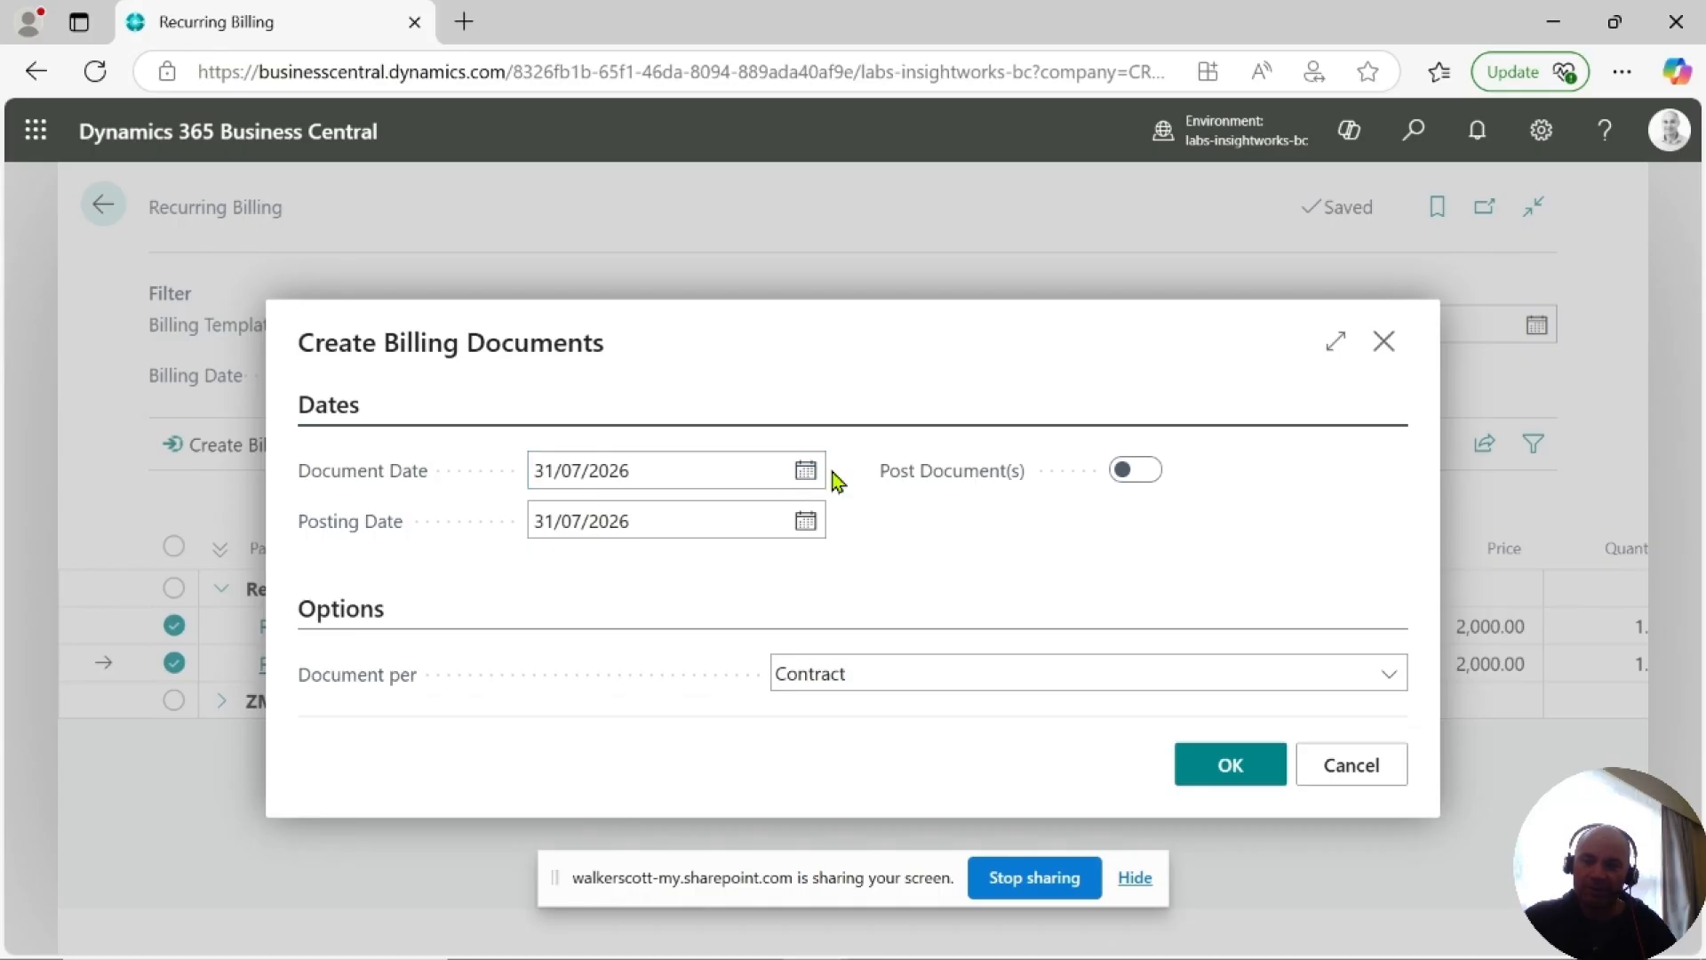
click(685, 472)
click(671, 480)
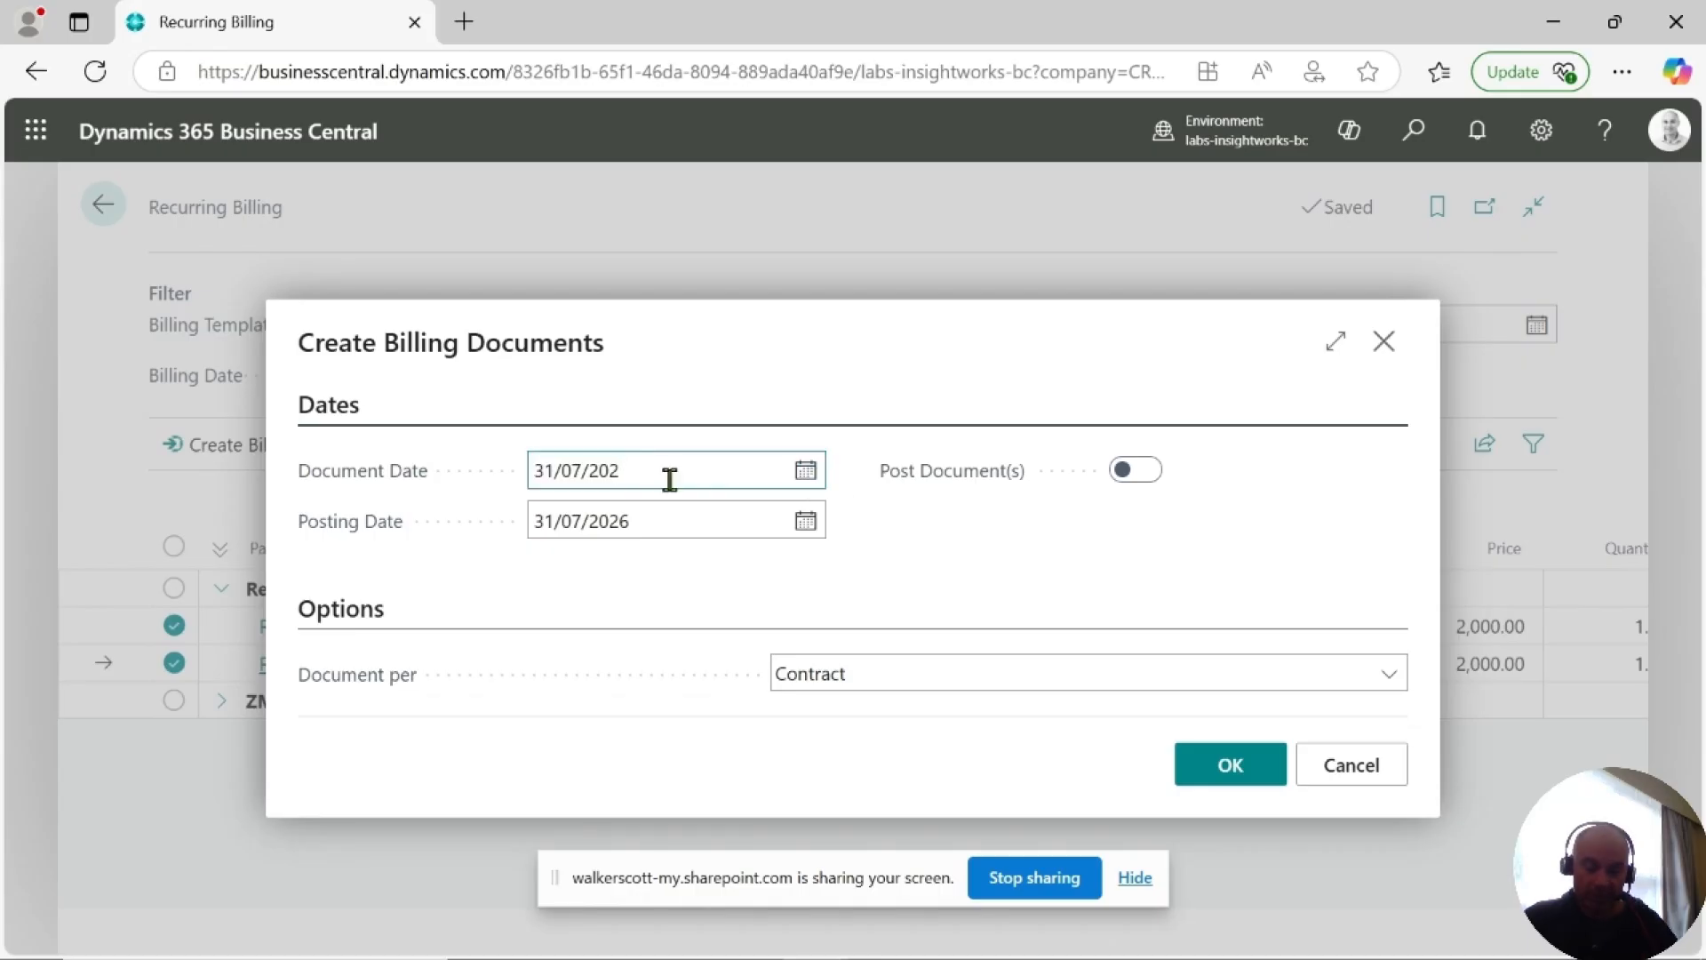
text(5)
key(BackSpace)
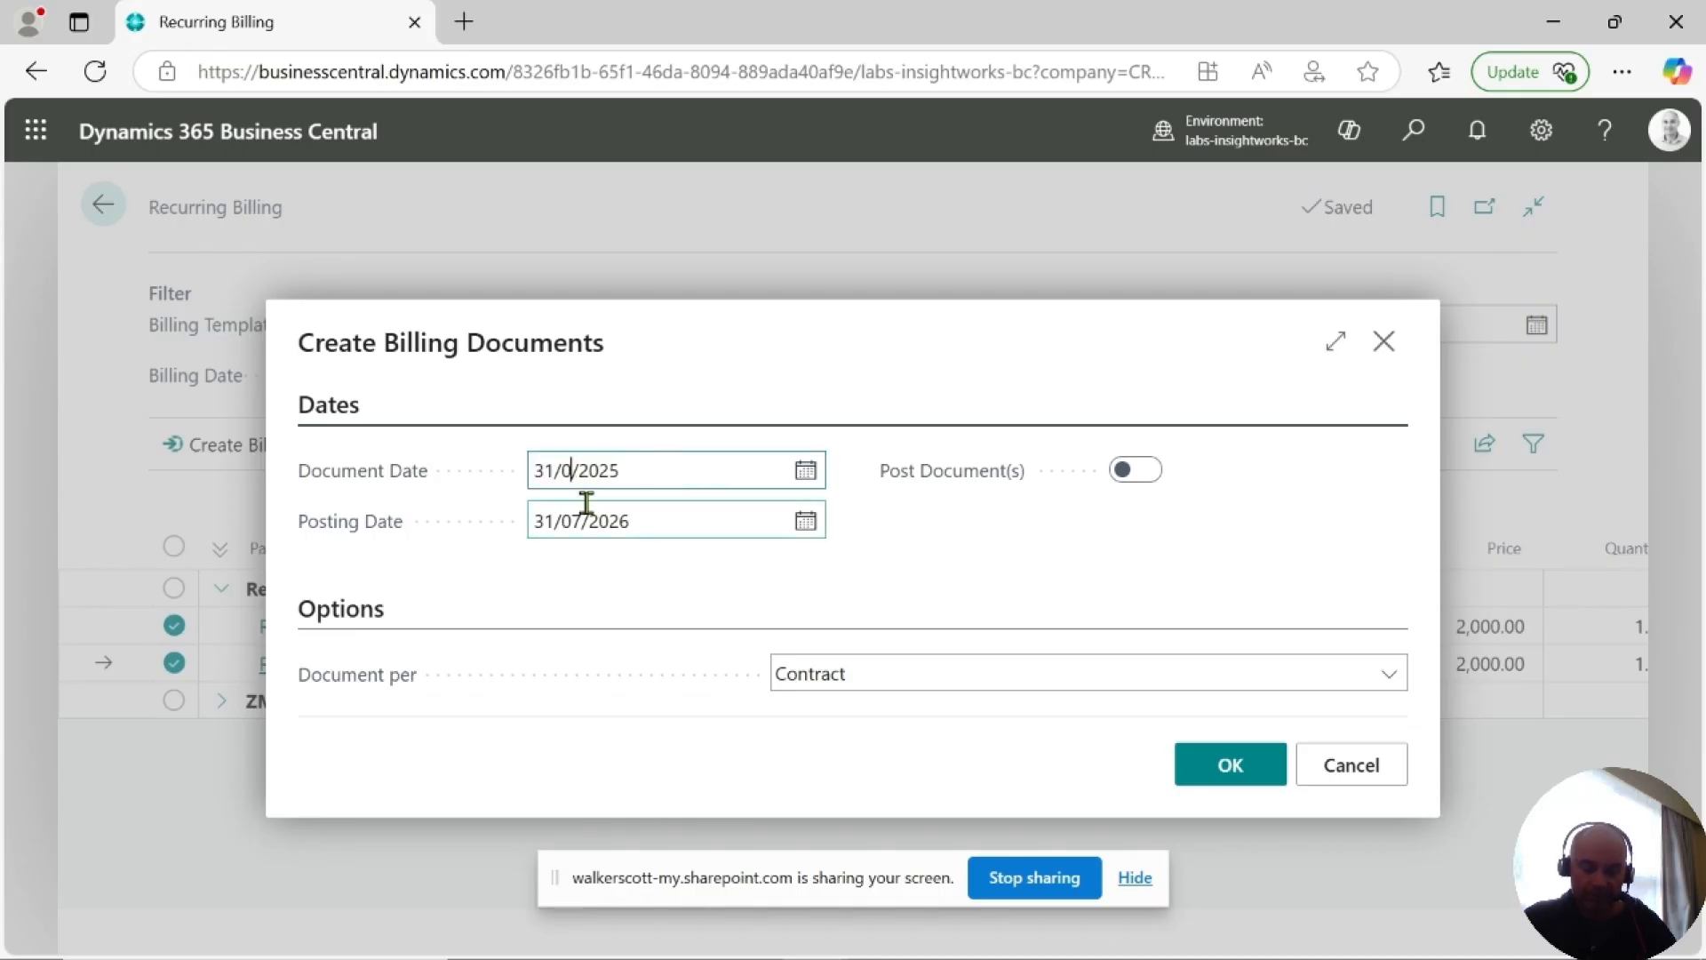
text(6)
click(549, 480)
key(BackSpace)
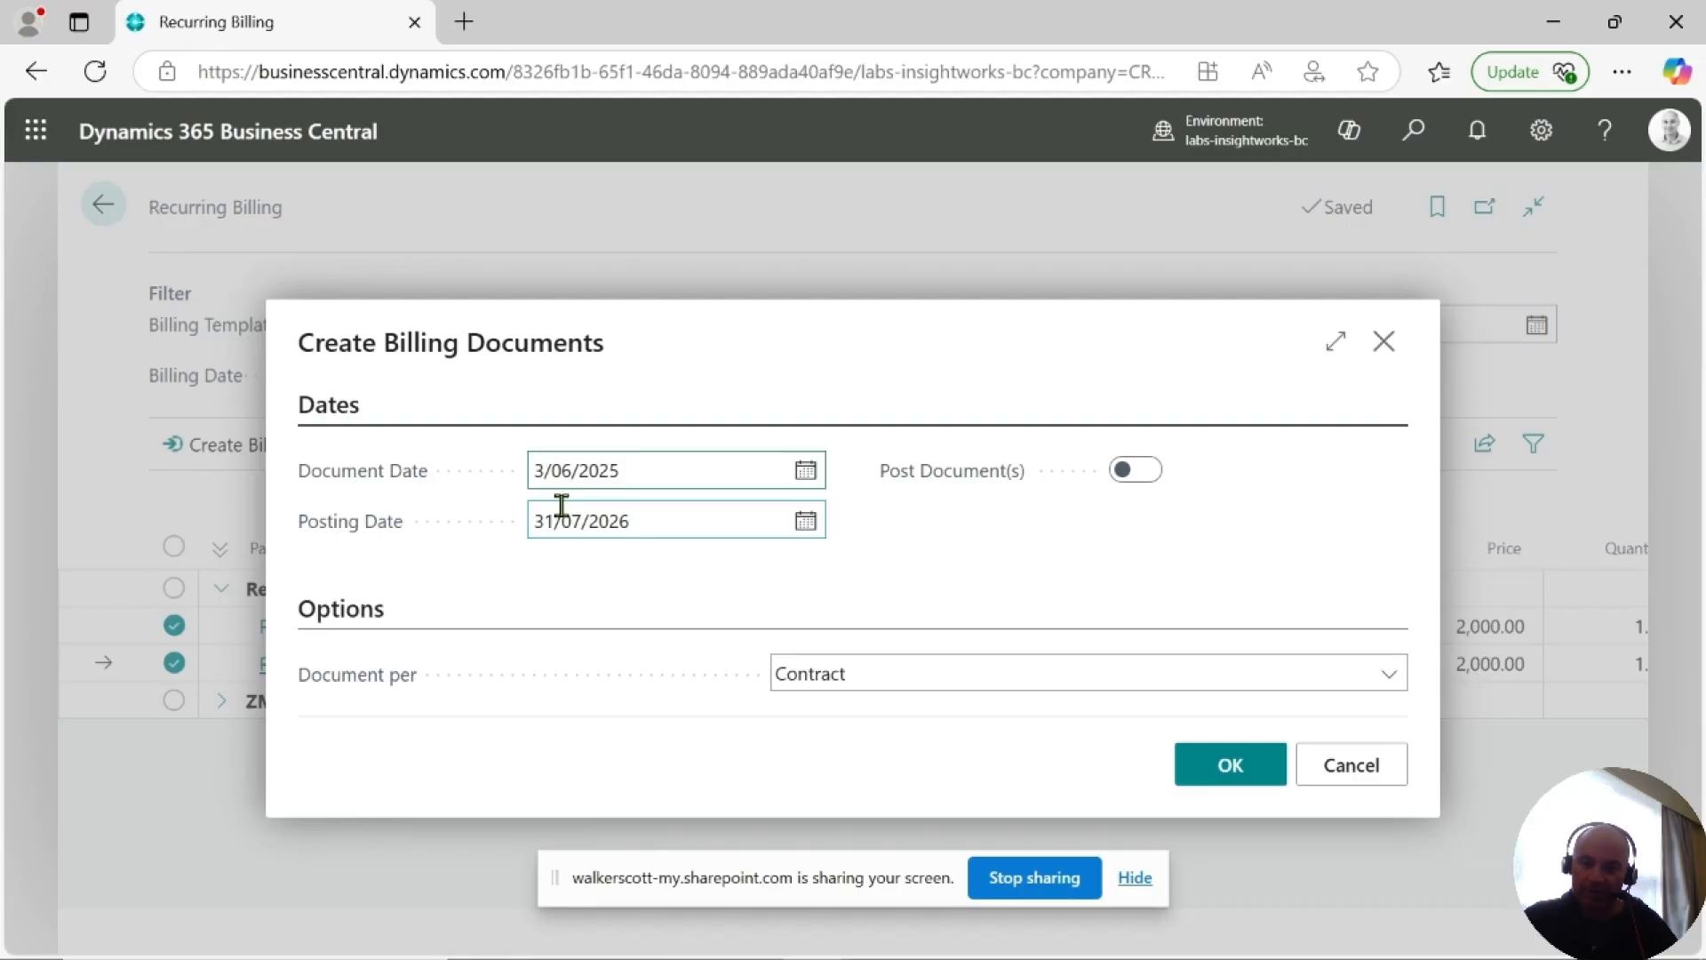
text(0)
Set the Posting Date of the billing documents to 30/06/2025, matching the Document Date.
click(704, 505)
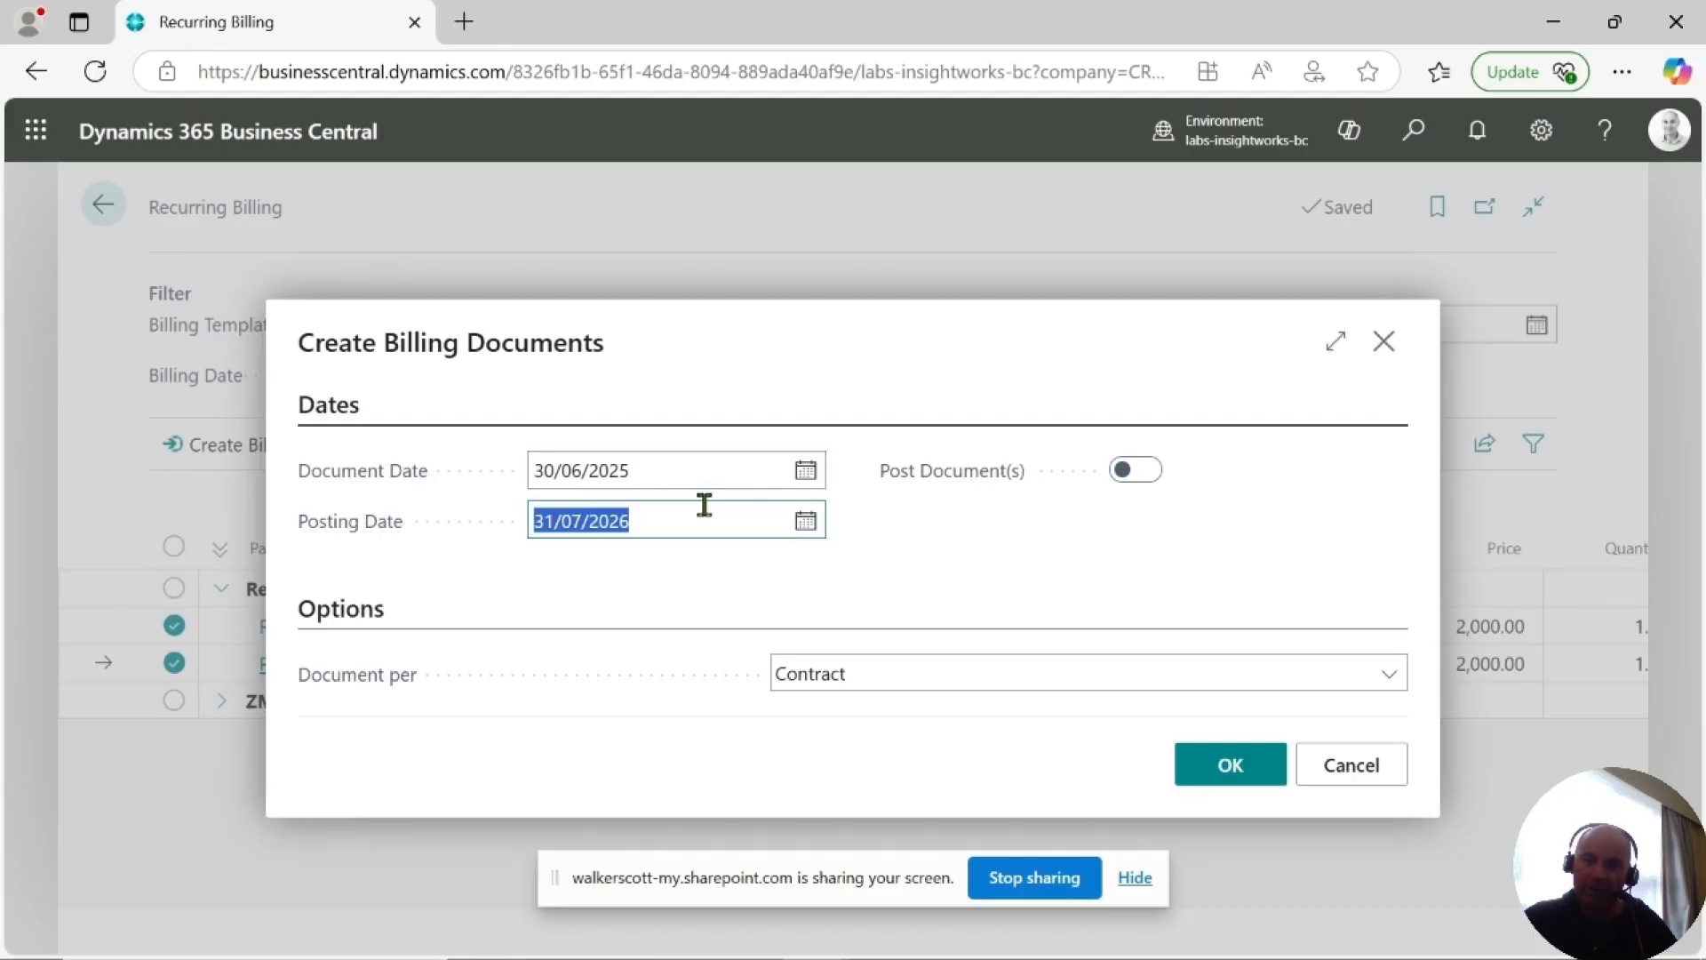
click(655, 471)
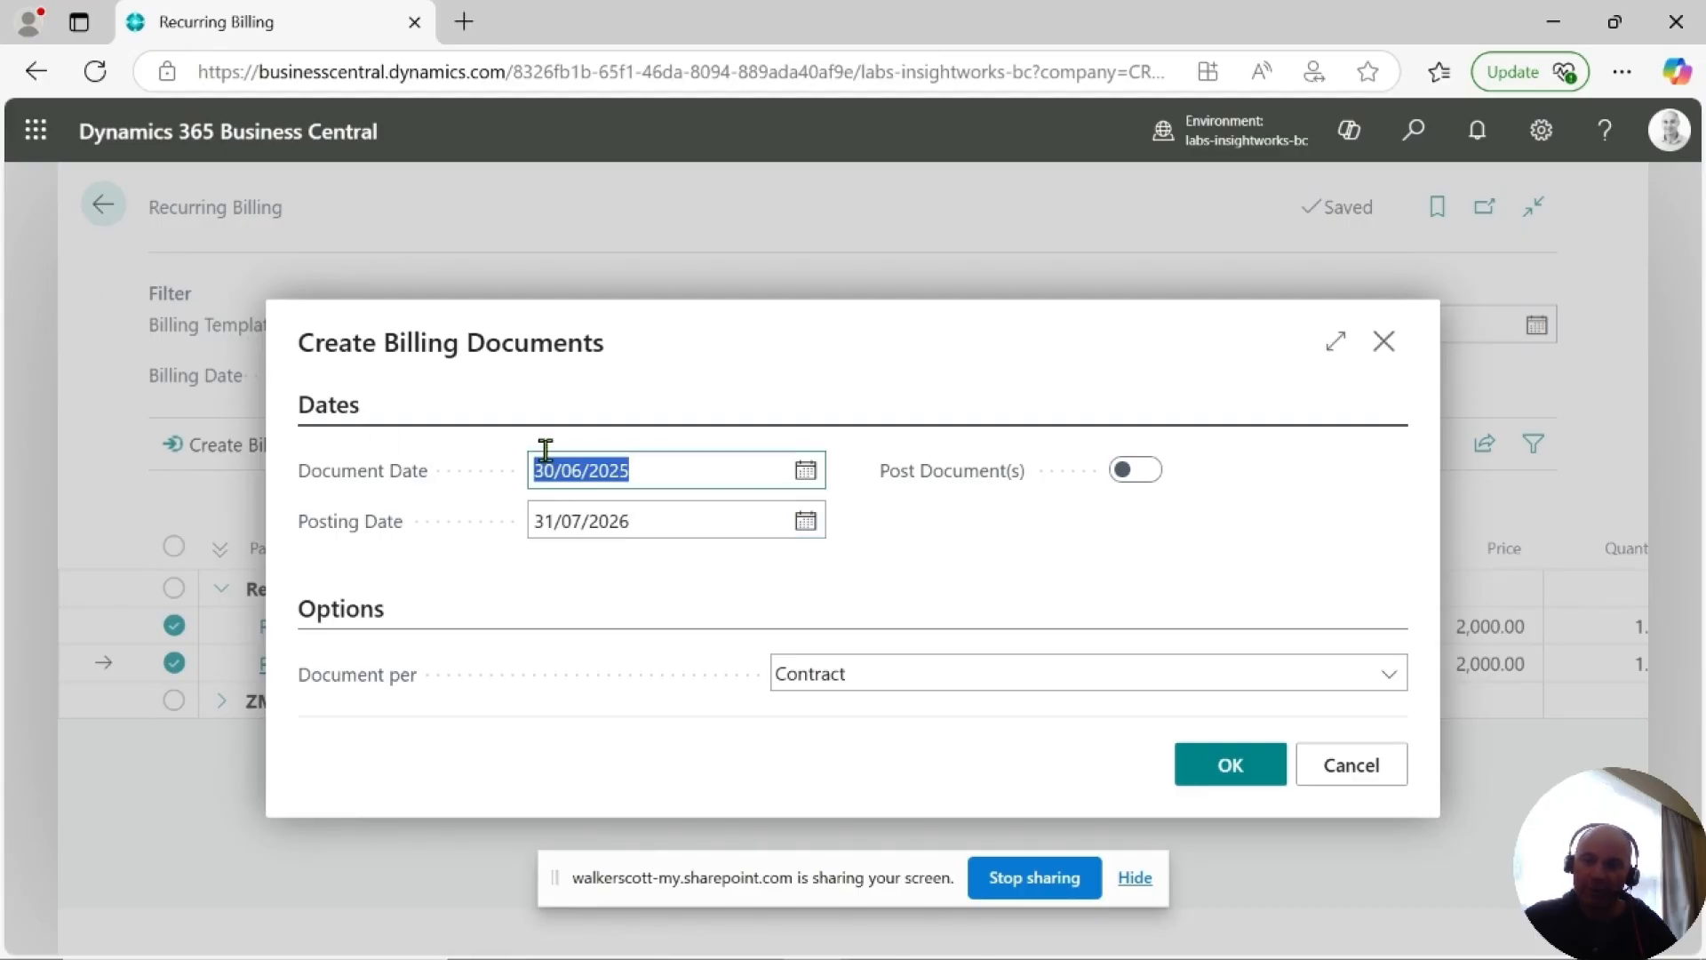
click(645, 507)
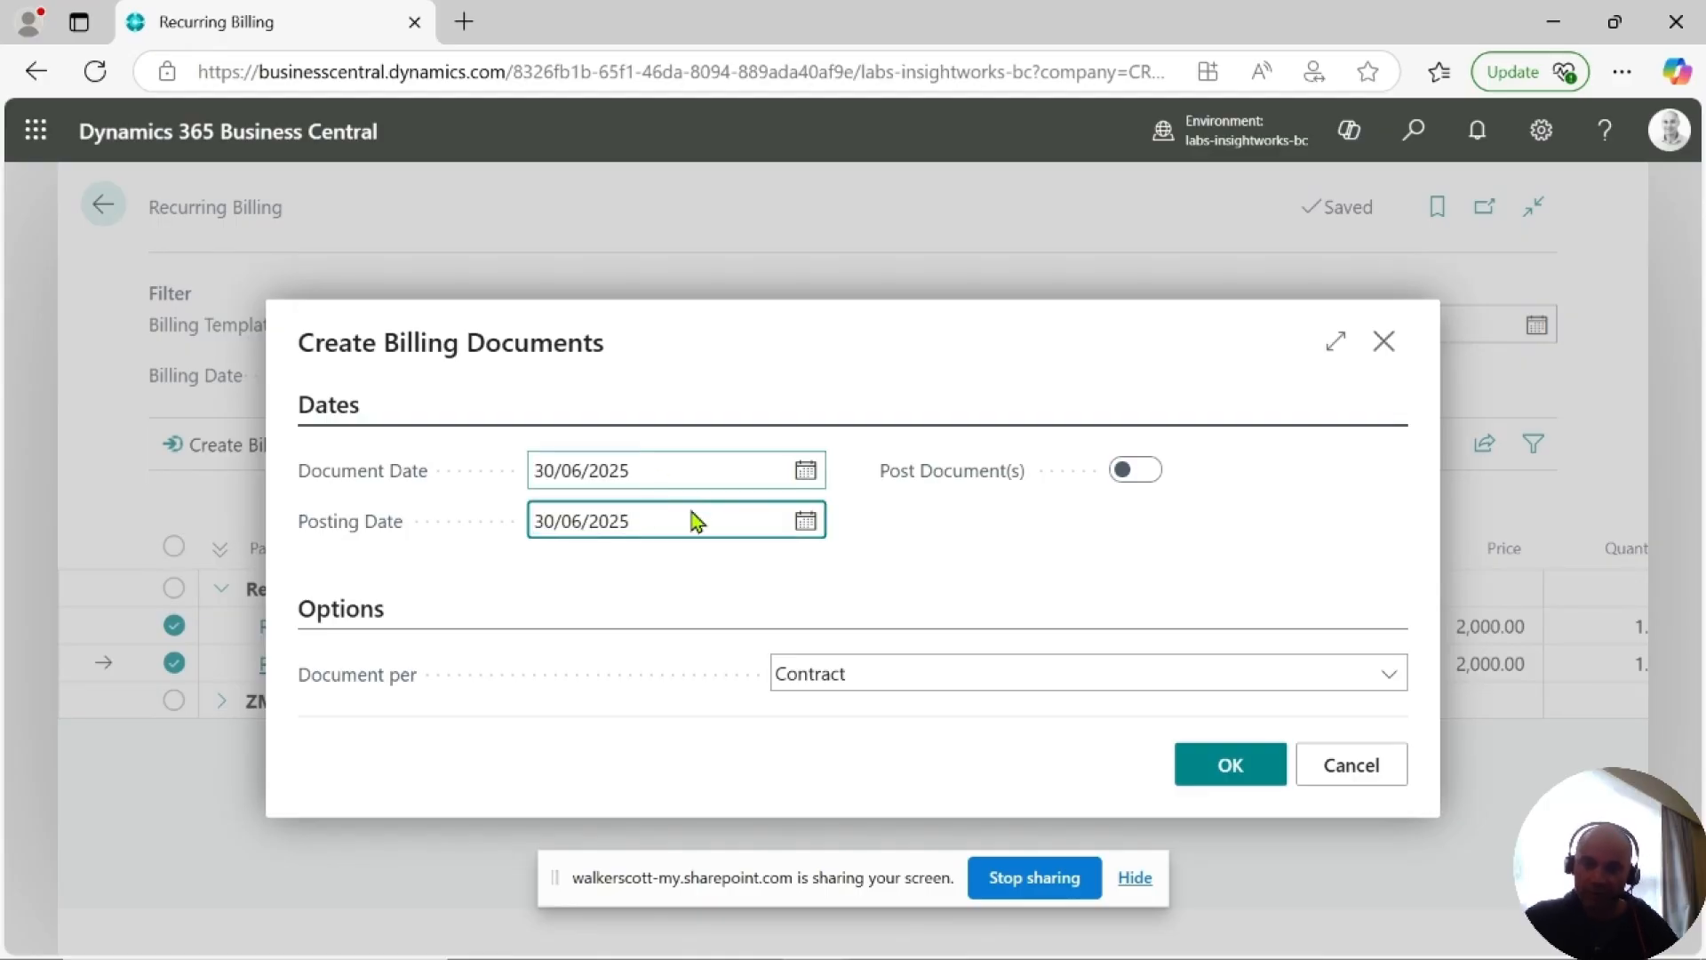
click(1063, 596)
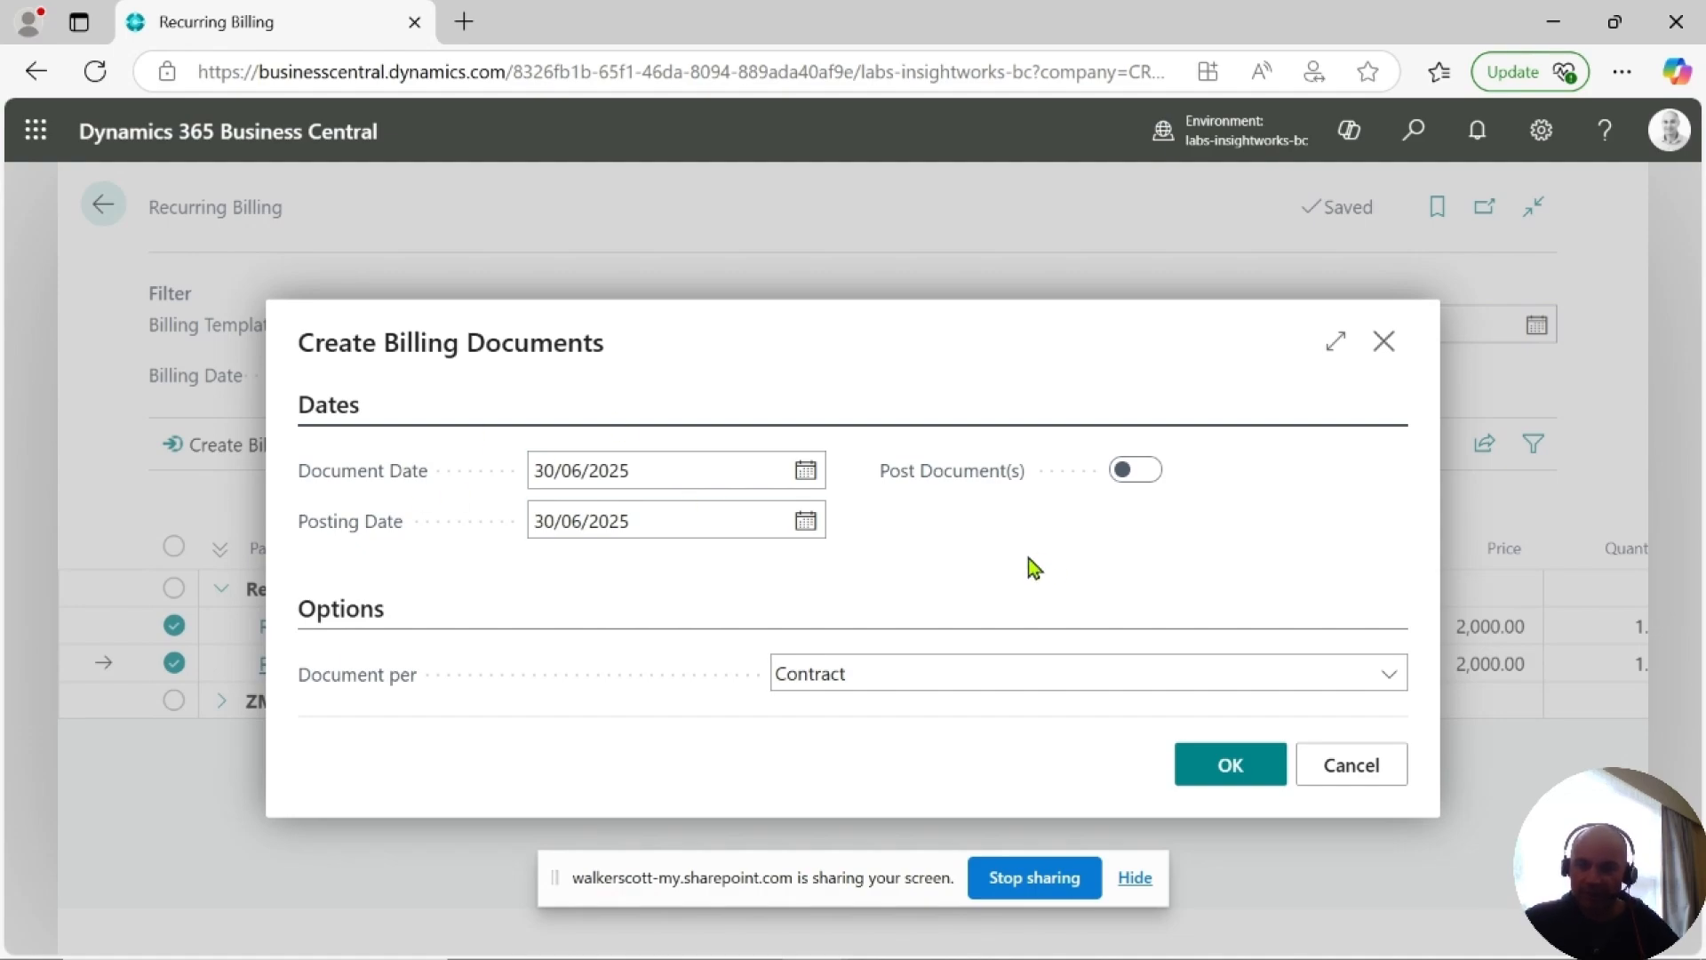
Group the documents per Contract Partner (Sell-to Customer) and create them without posting.
click(857, 675)
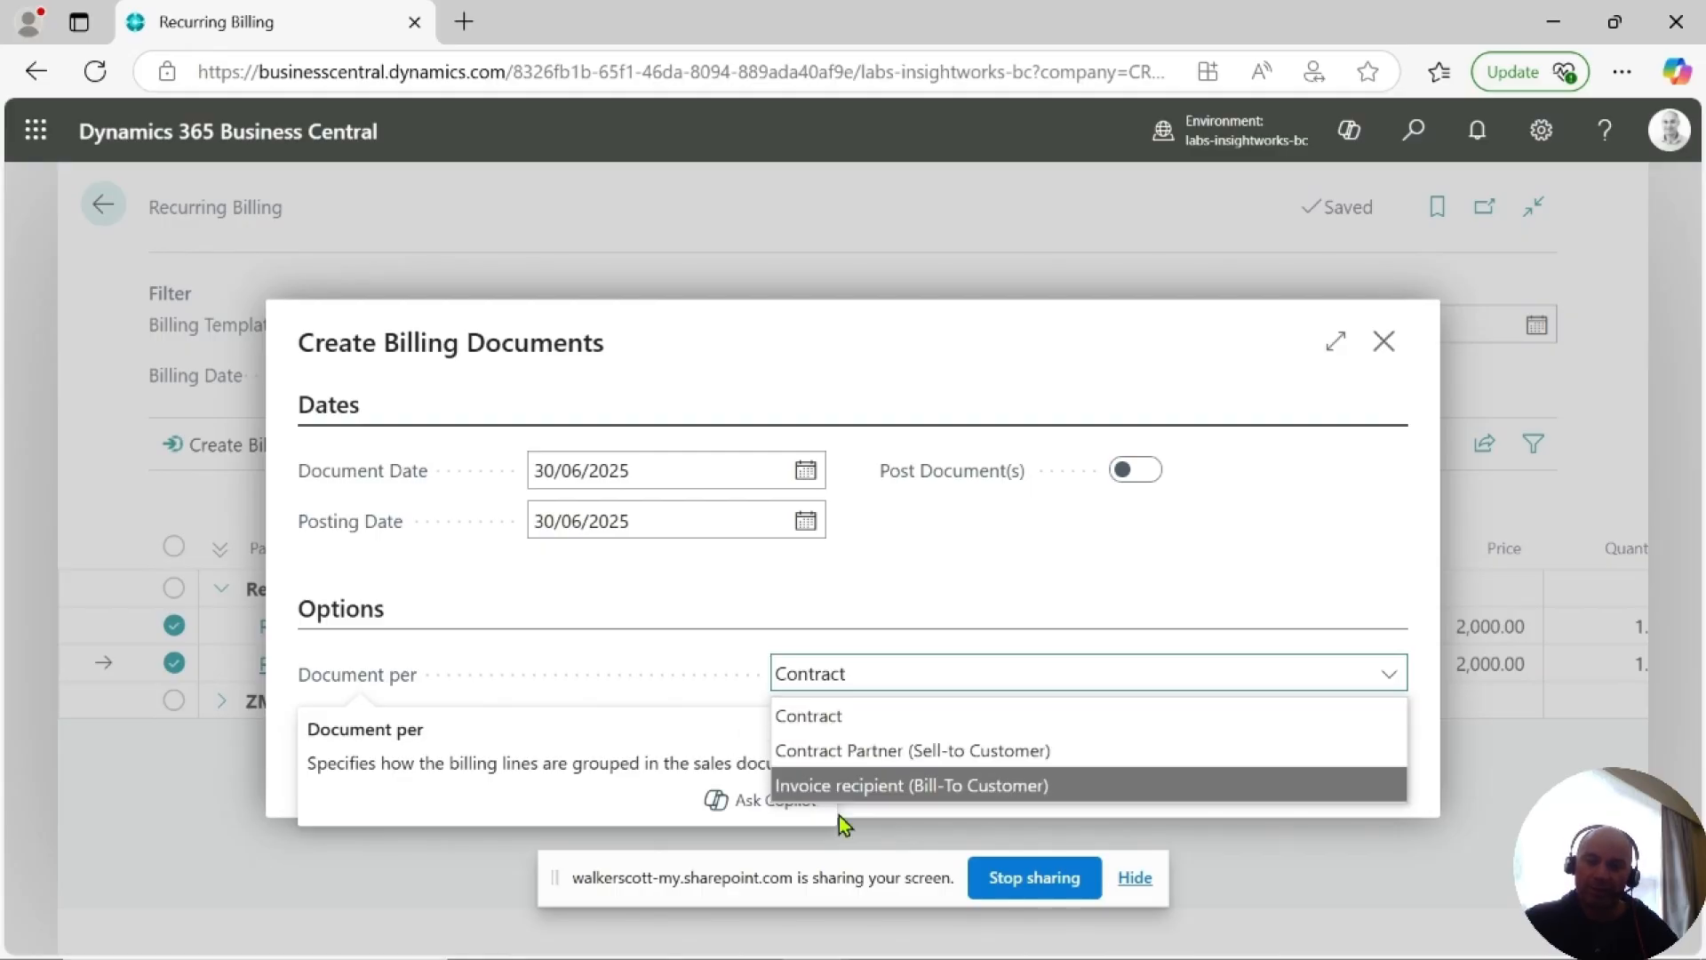
click(858, 752)
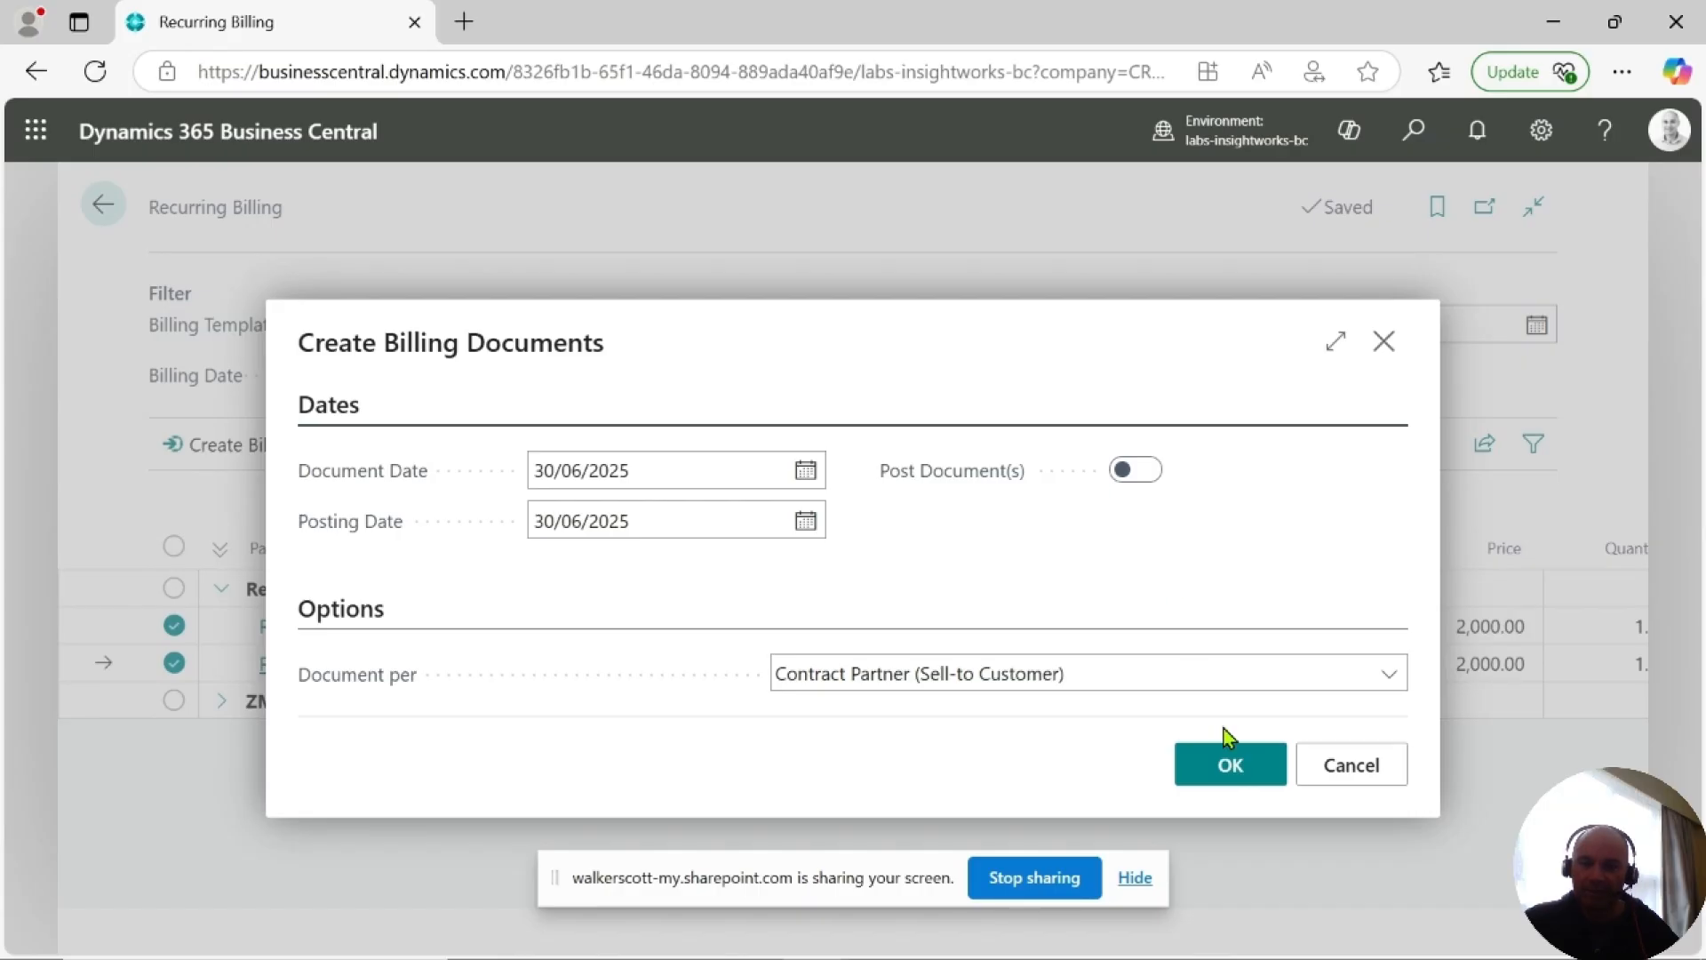
click(1226, 766)
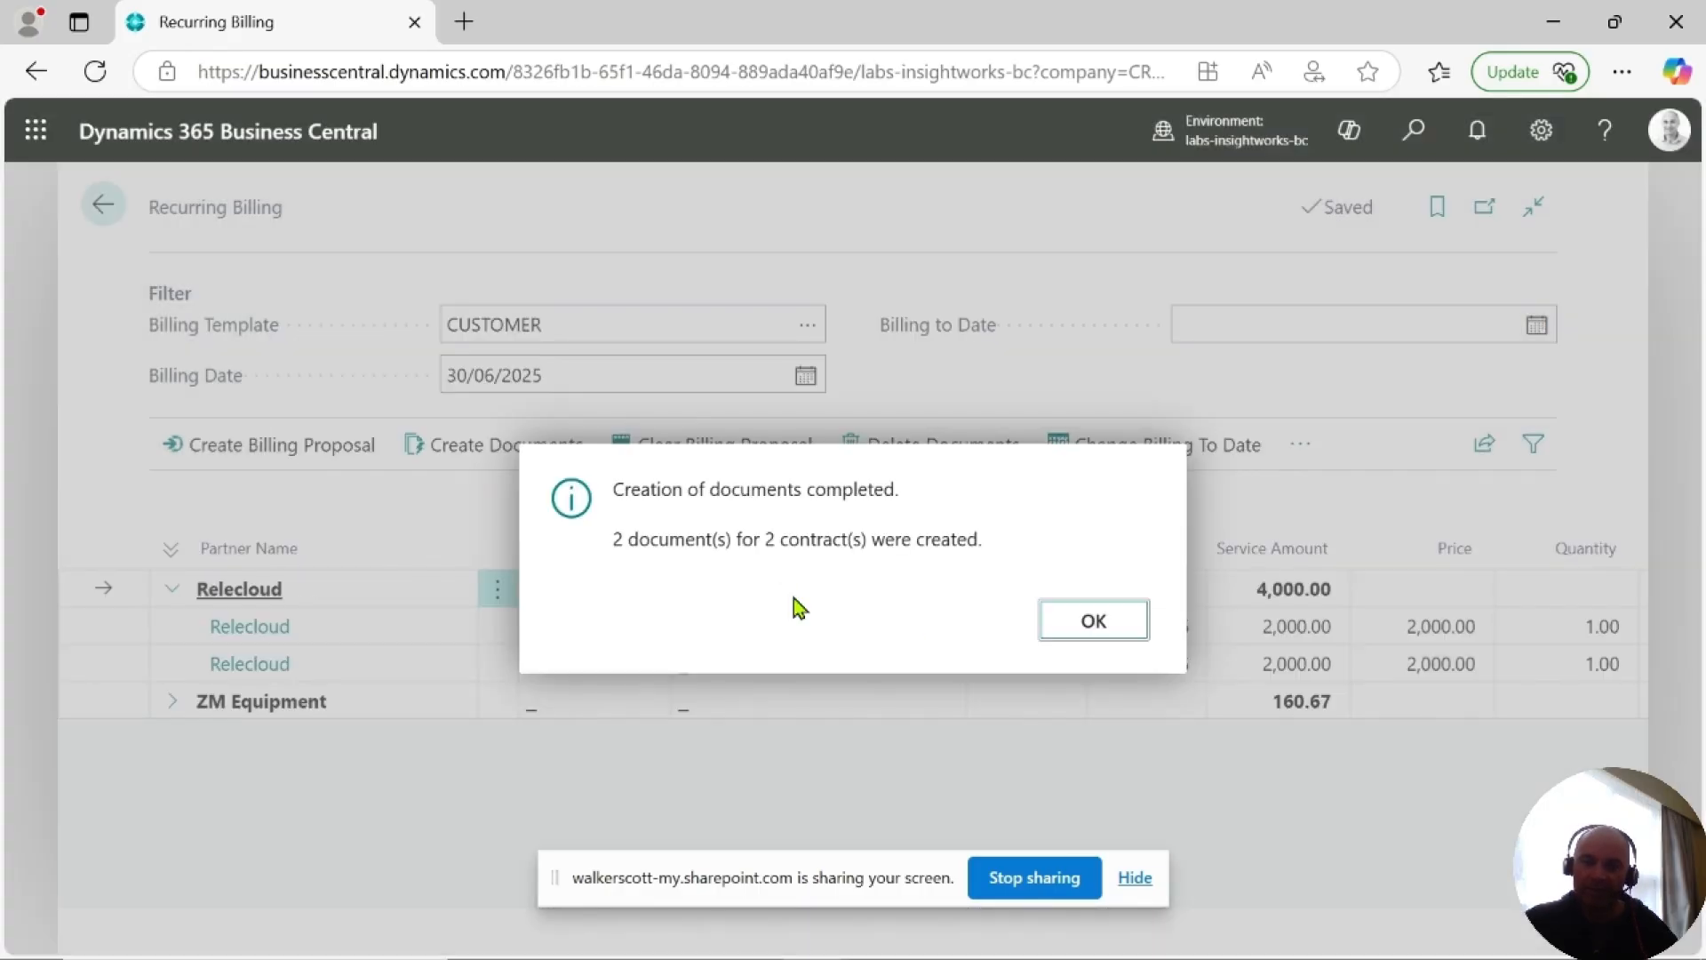
click(1066, 627)
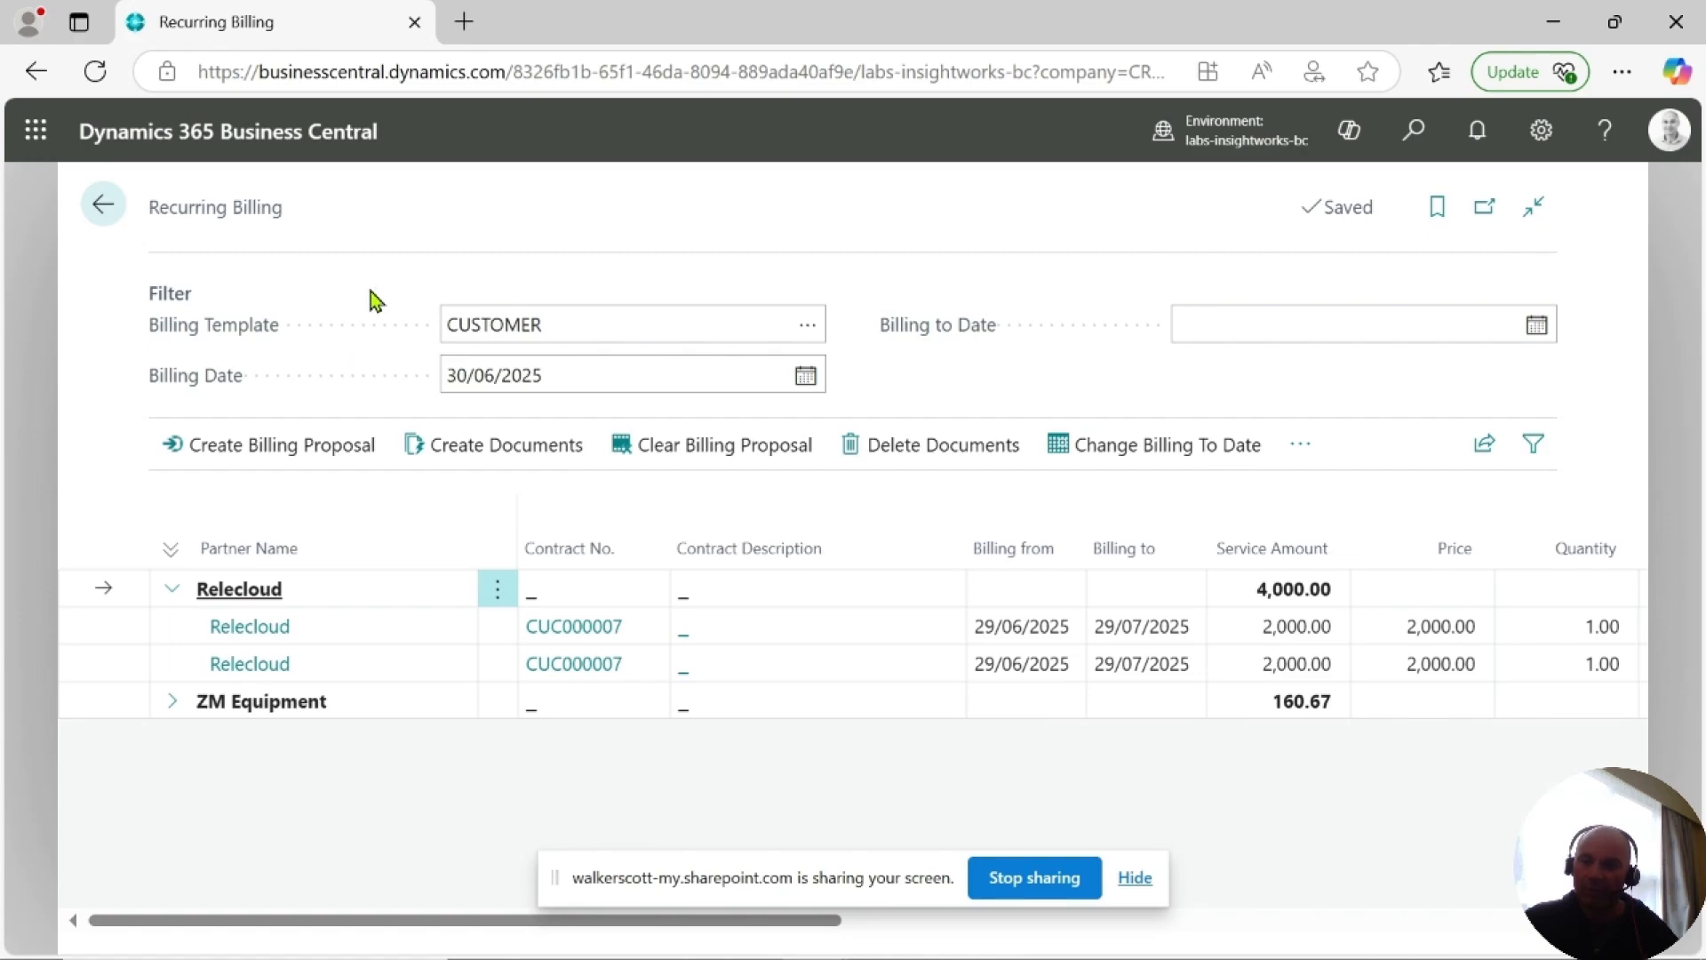
Try to clear all billing proposals from the Recurring Billing page.
click(124, 659)
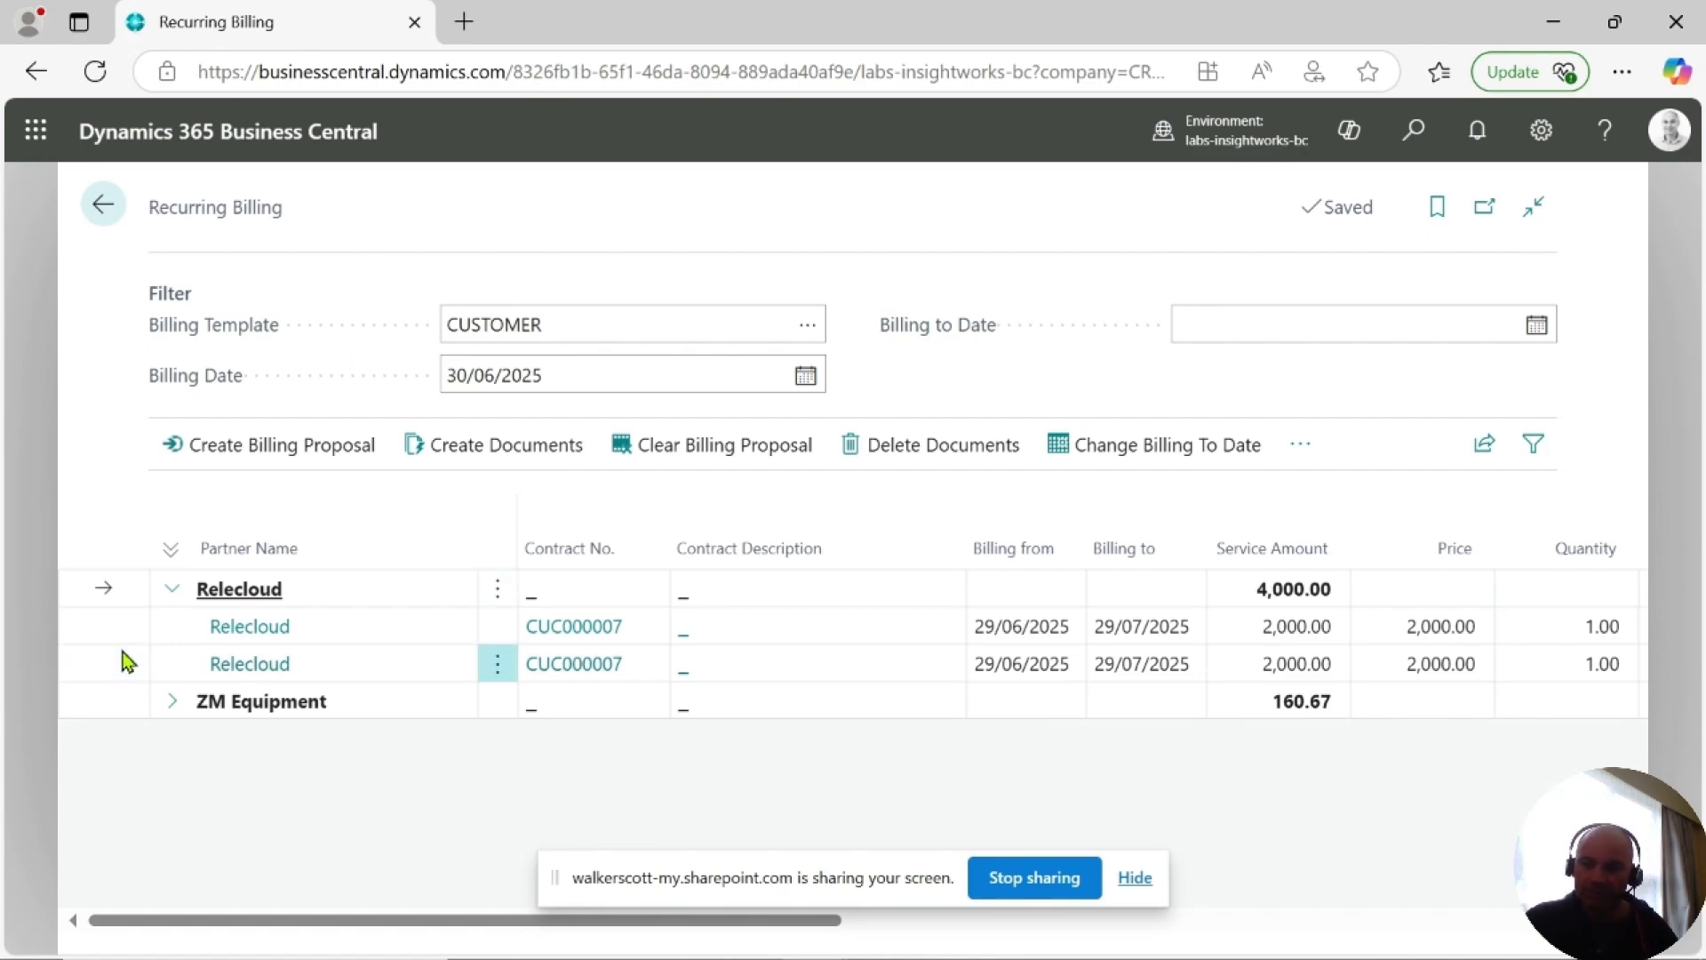
click(718, 447)
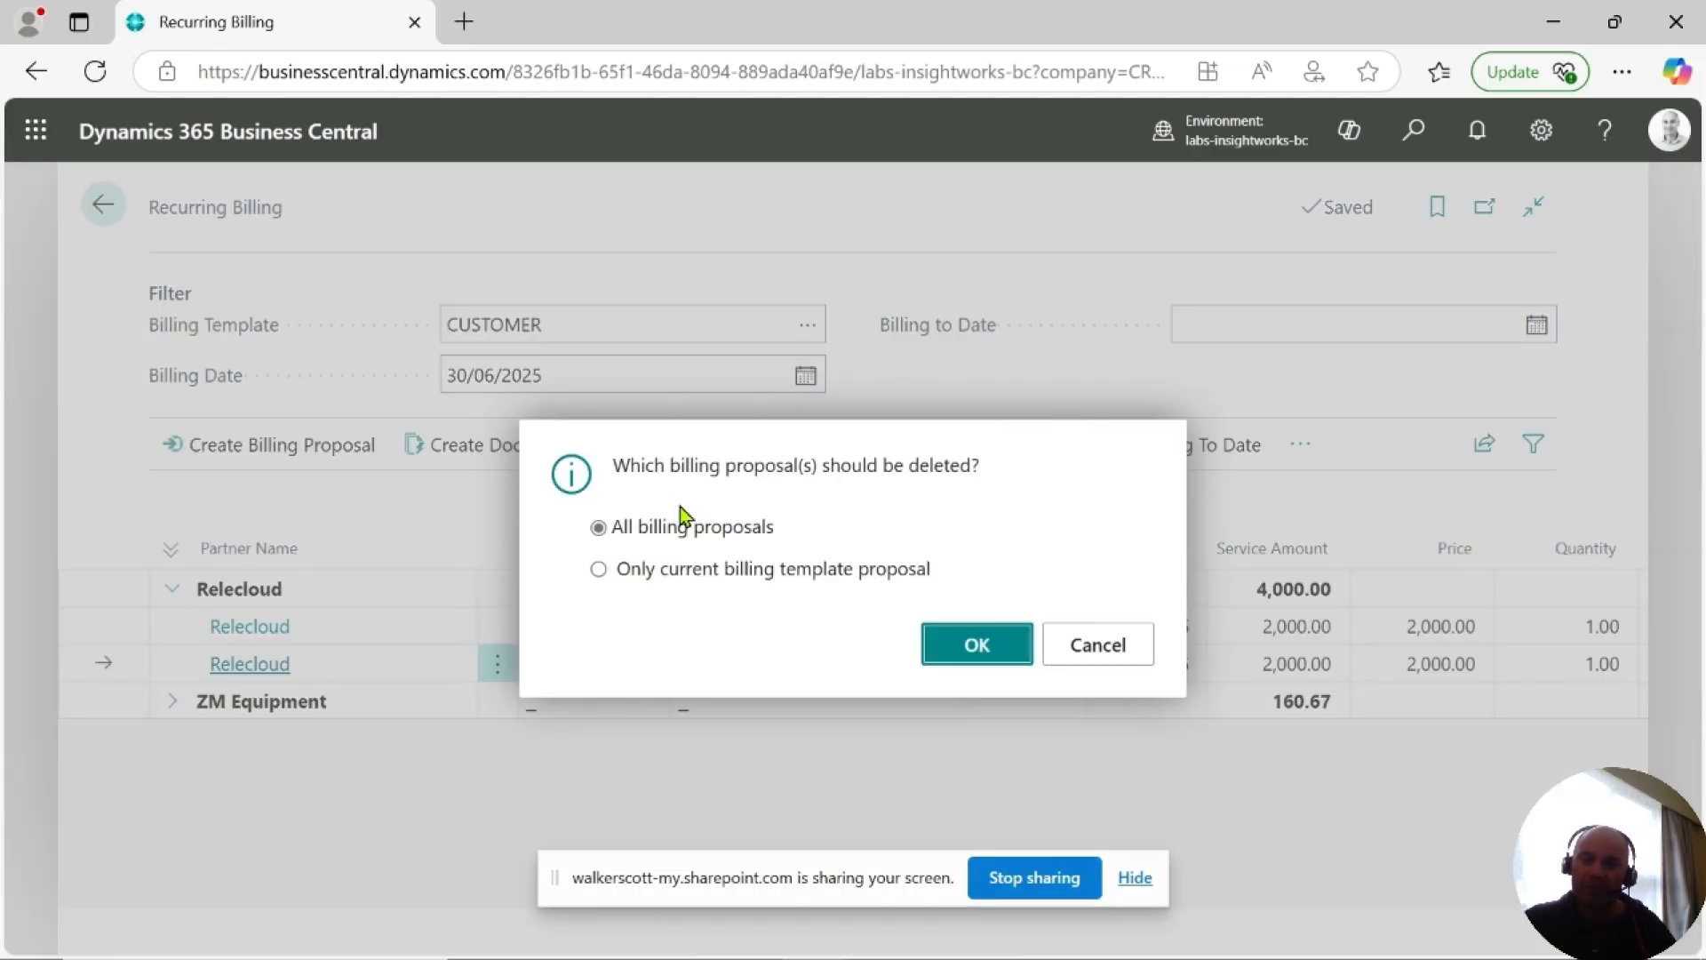
click(925, 662)
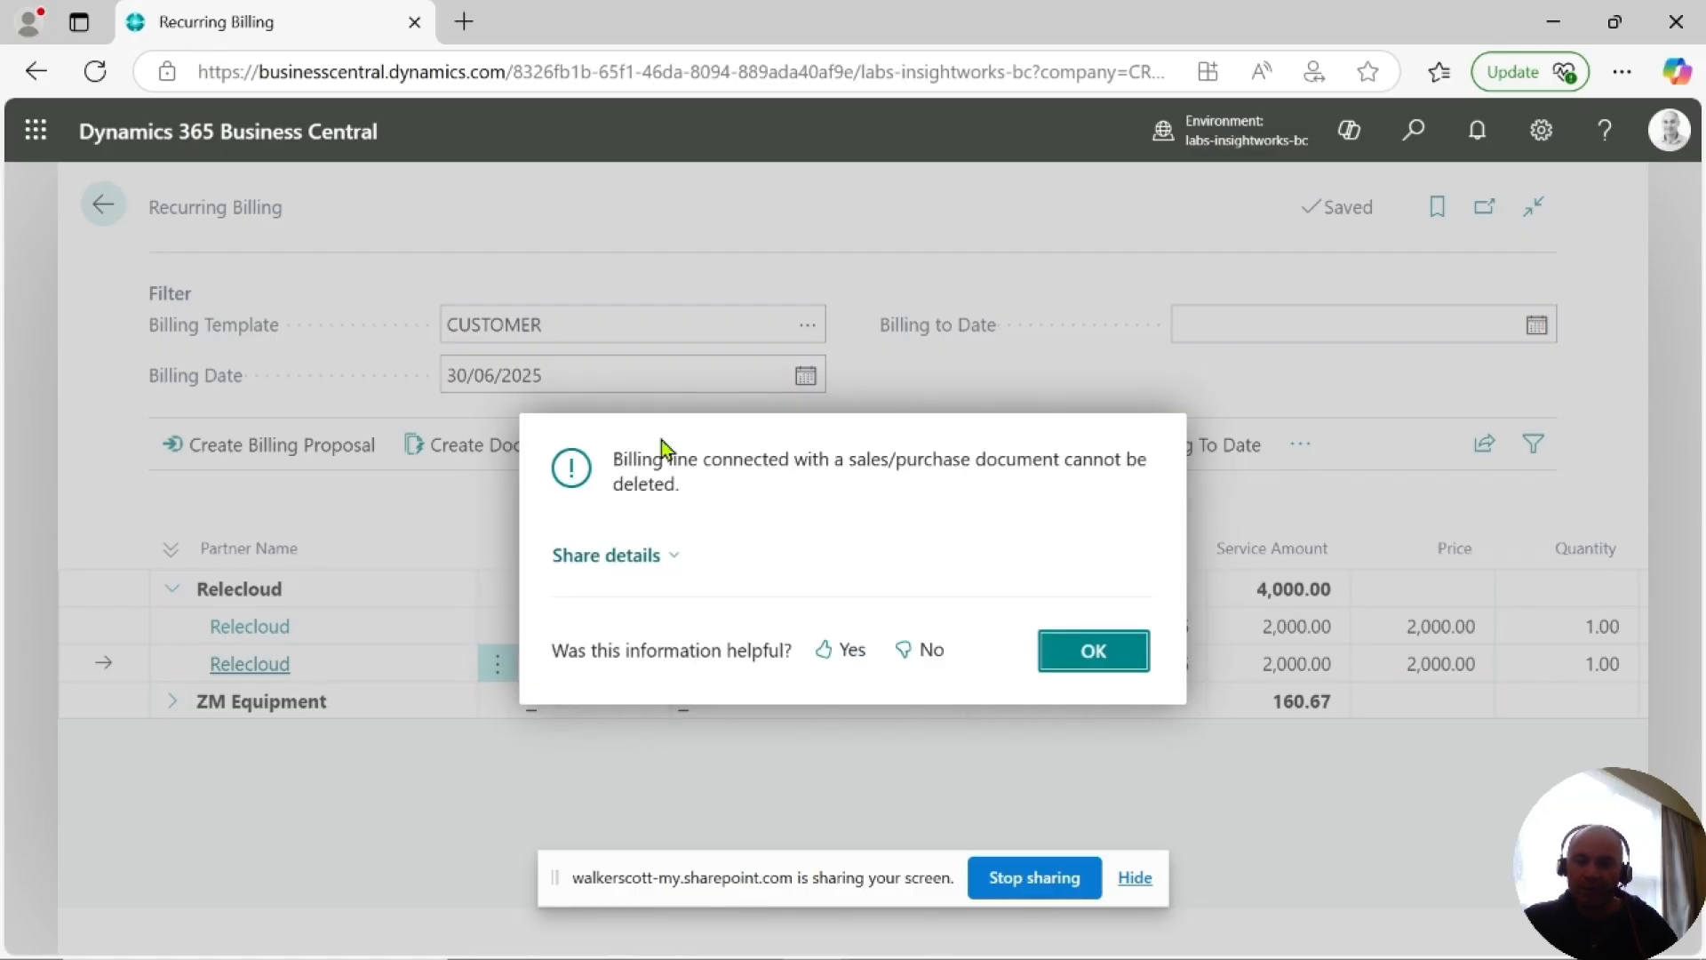
drag(614, 461, 707, 482)
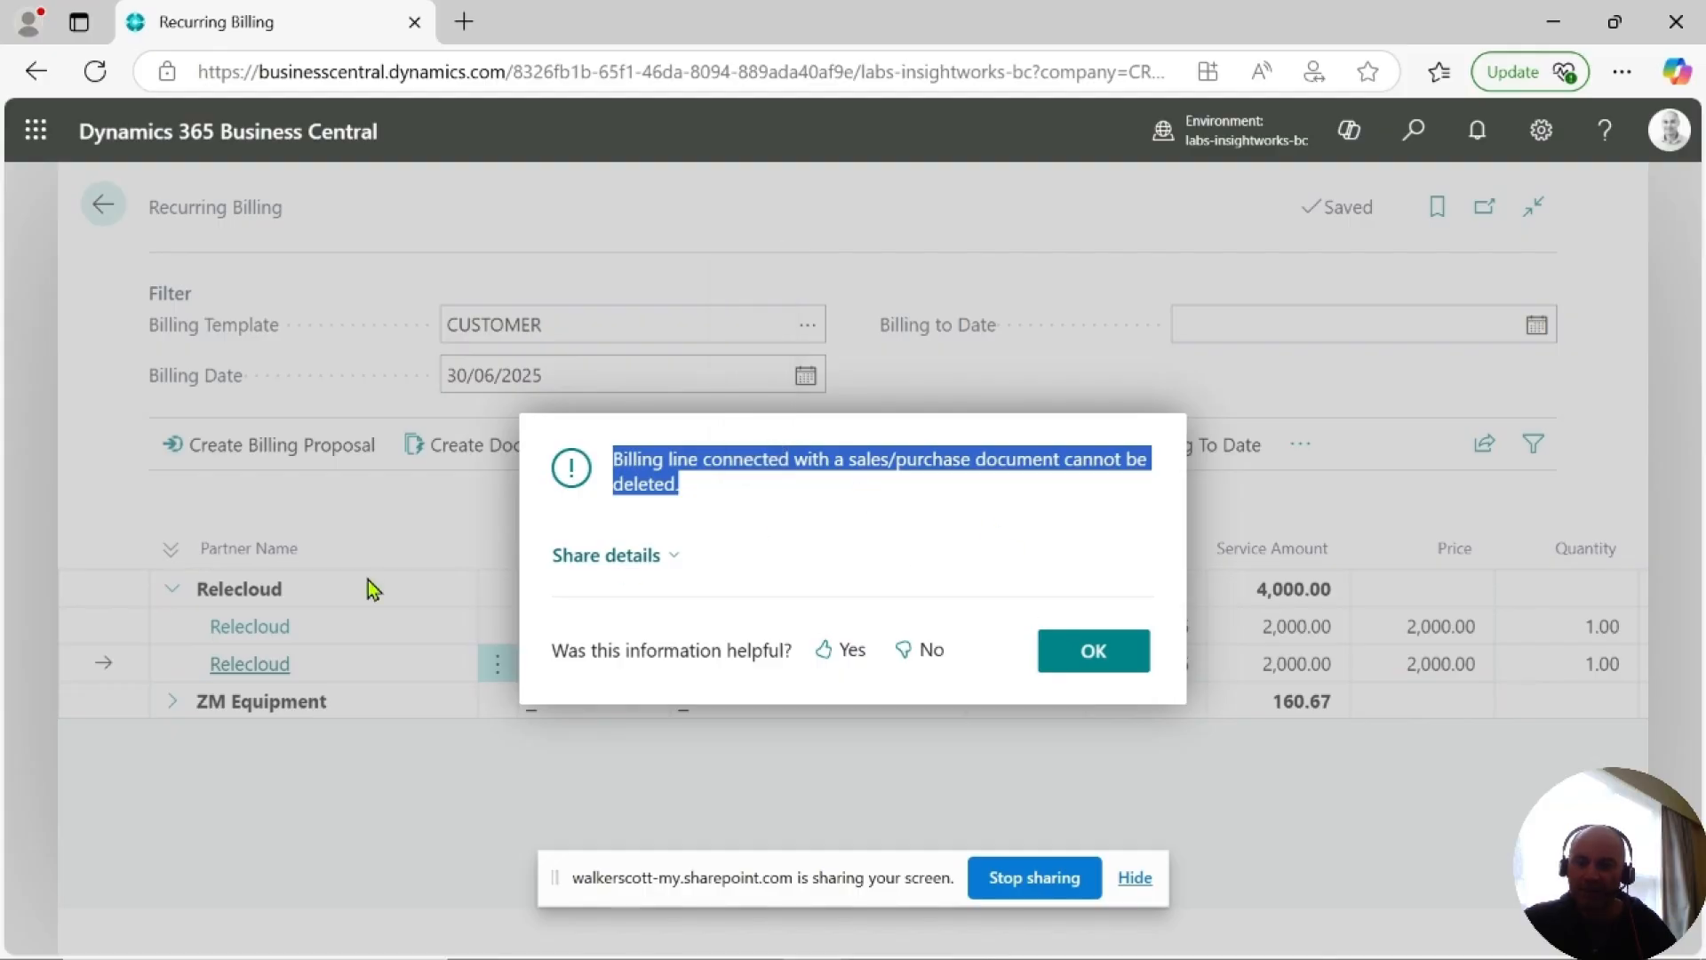
click(1074, 656)
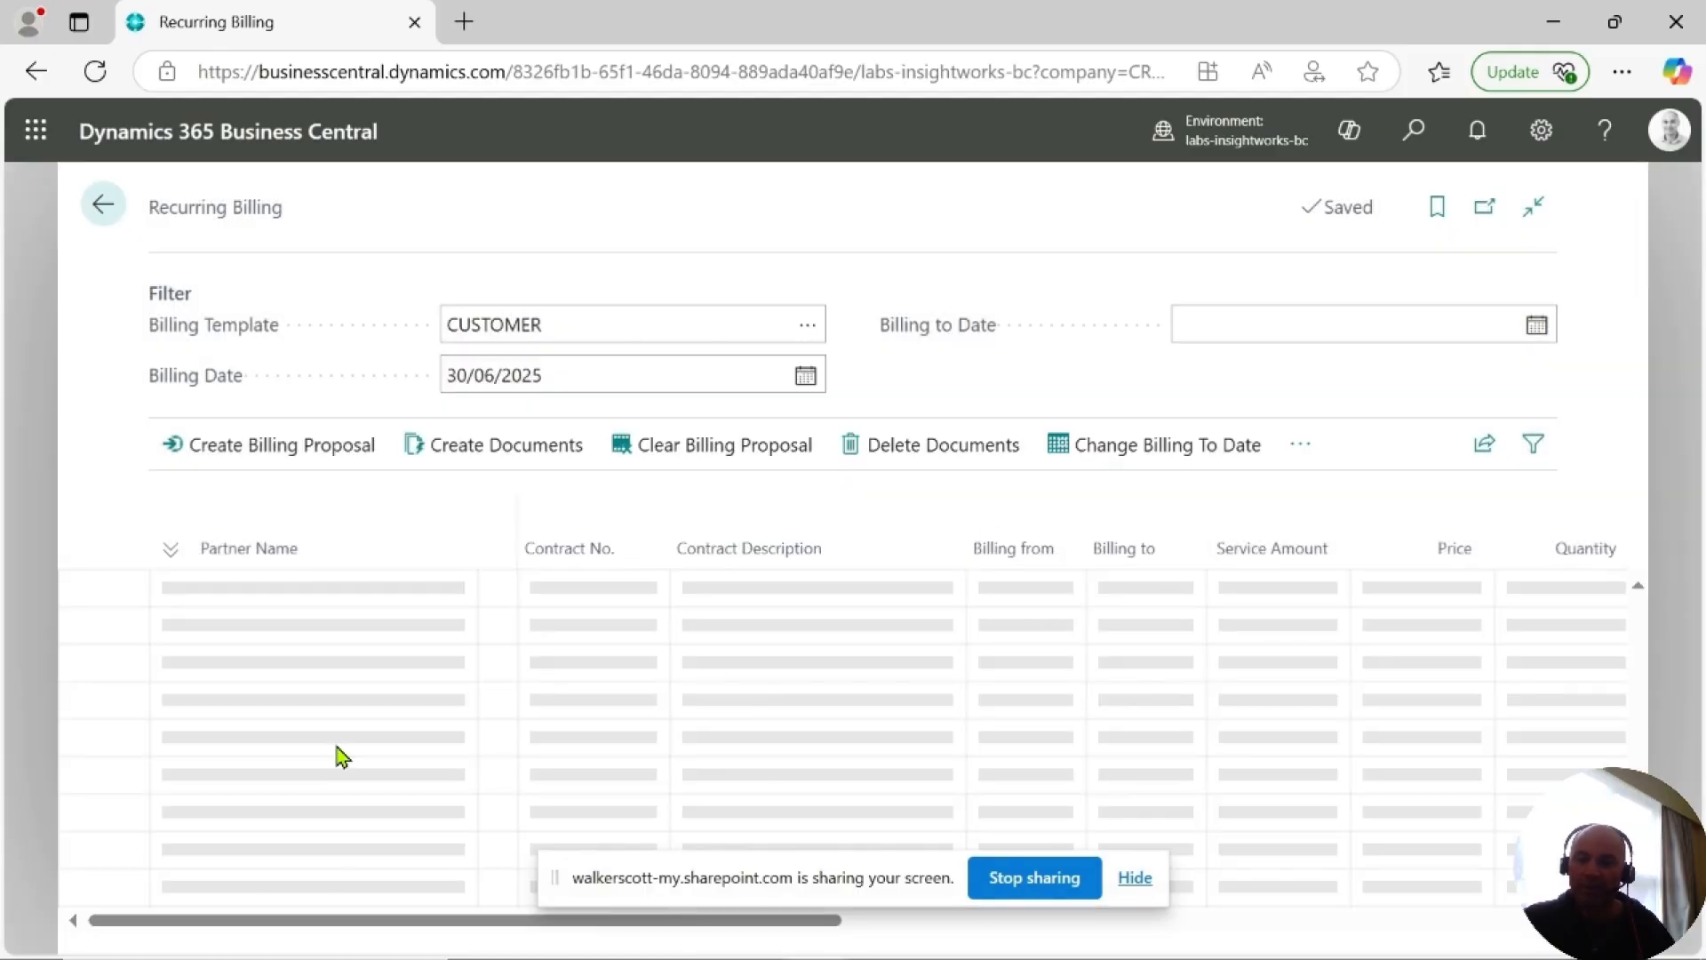
click(336, 744)
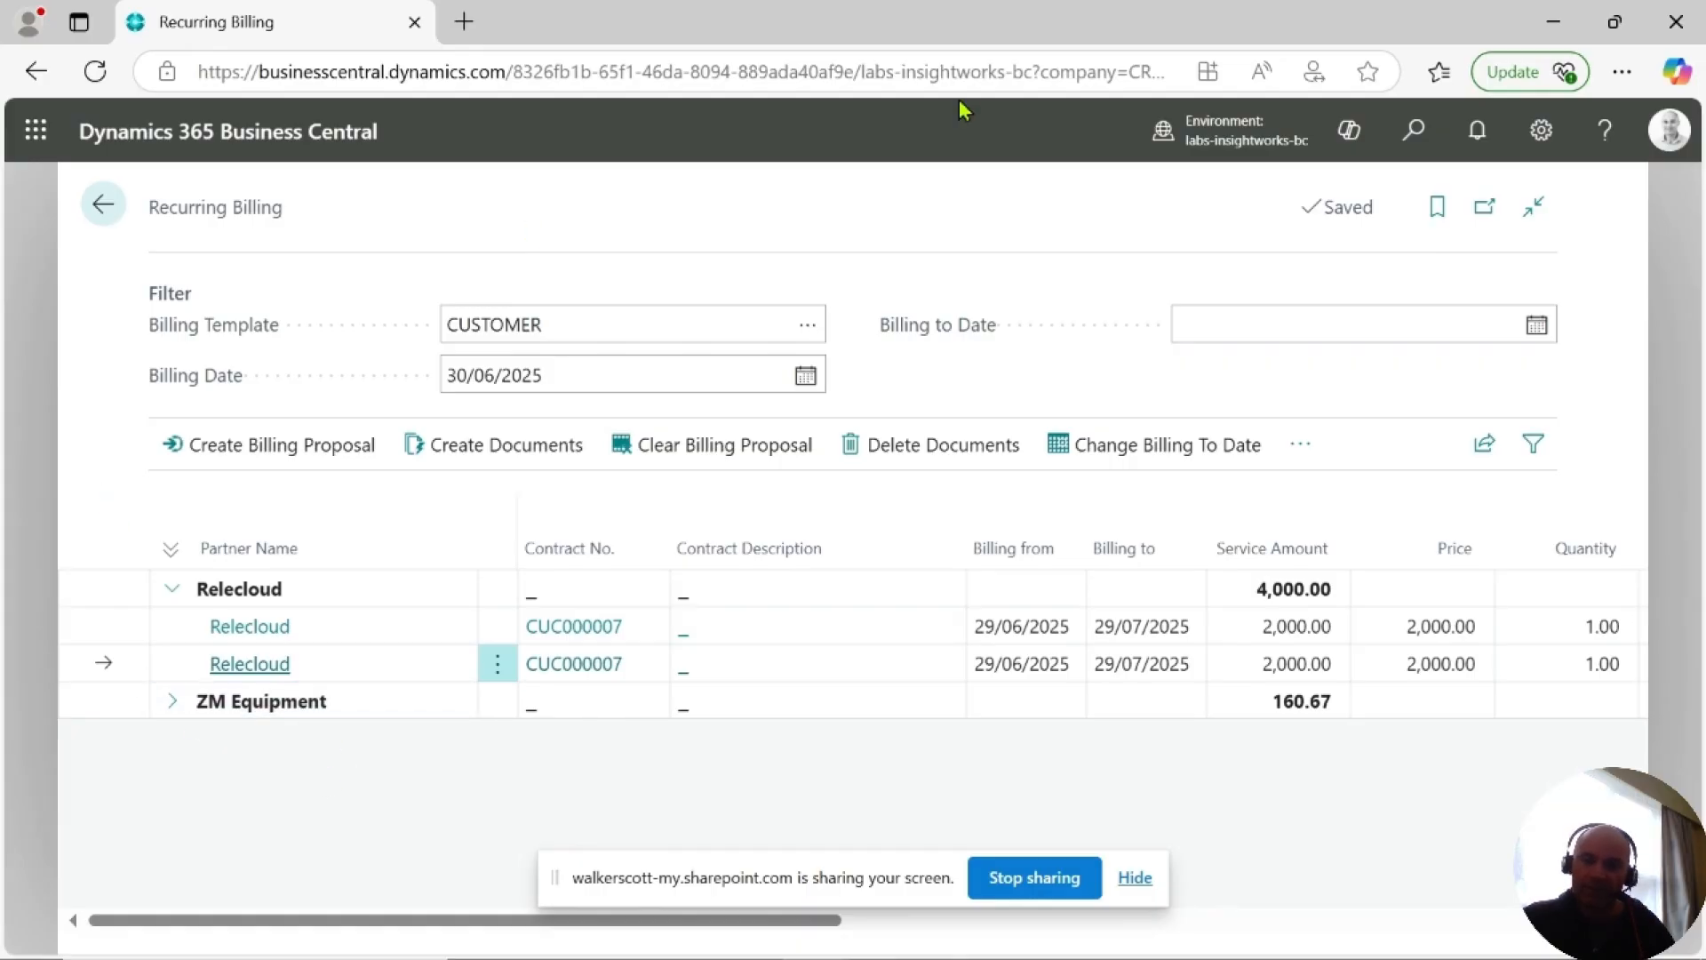
Find and open the Sales Invoices list, and sort it by No. in descending order.
click(1416, 145)
text(sales oinv)
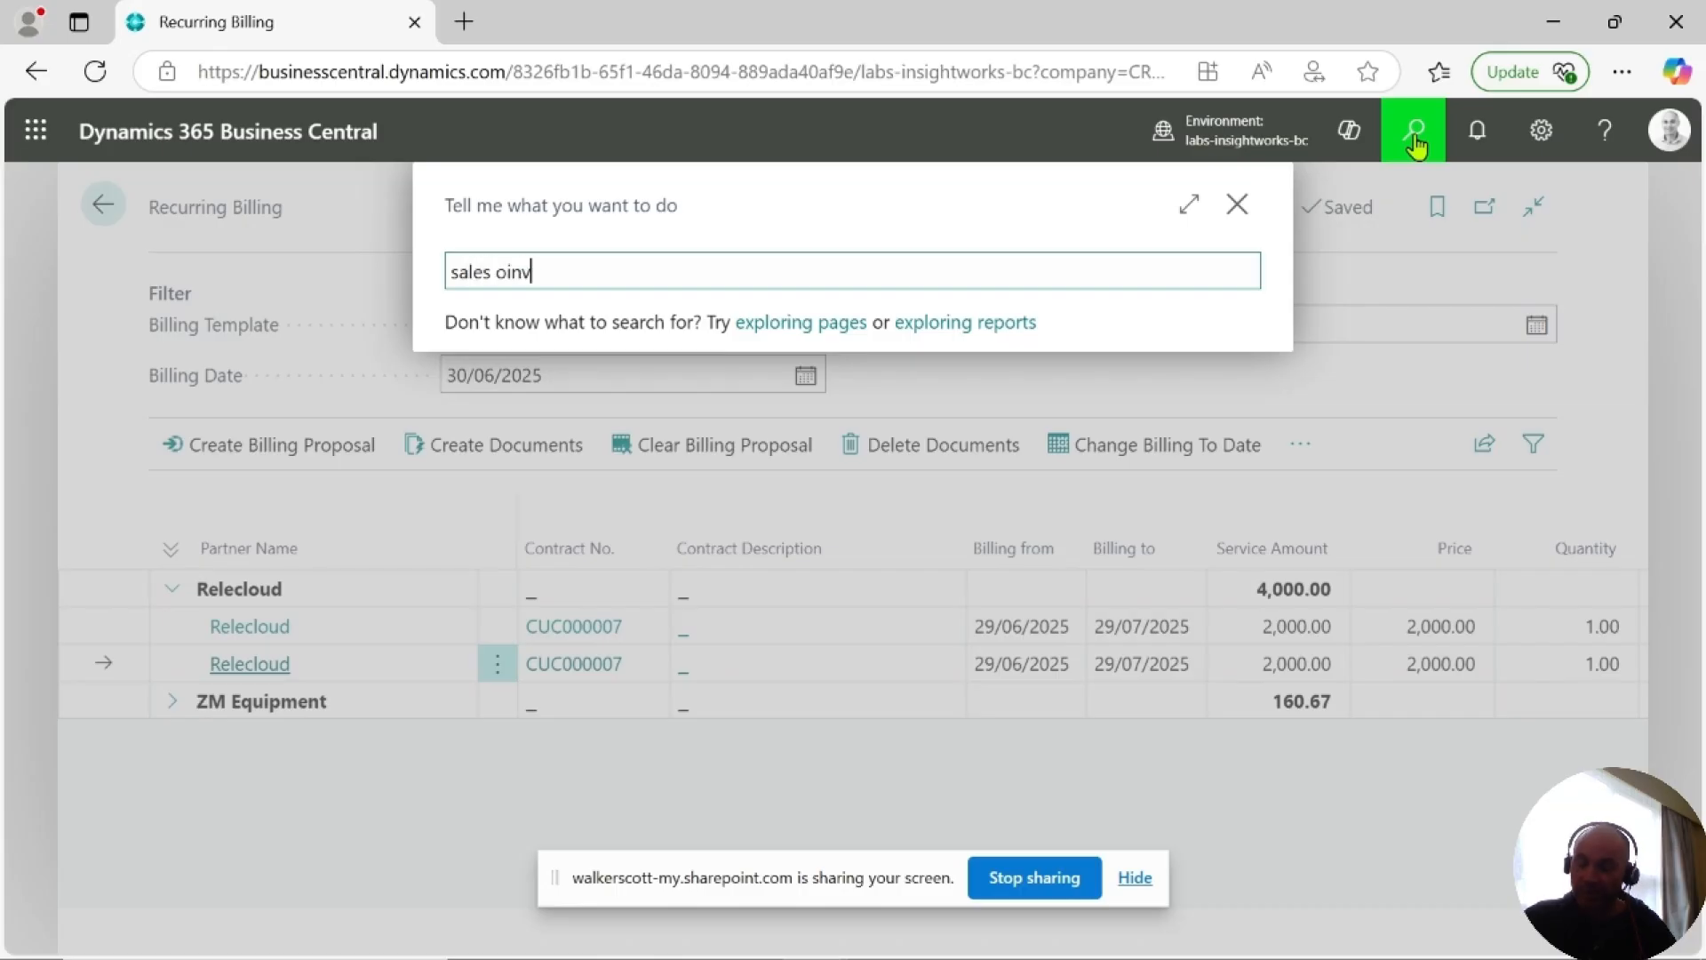
key(BackSpace)
key(BackSpace)
key(BackSpace)
key(BackSpace)
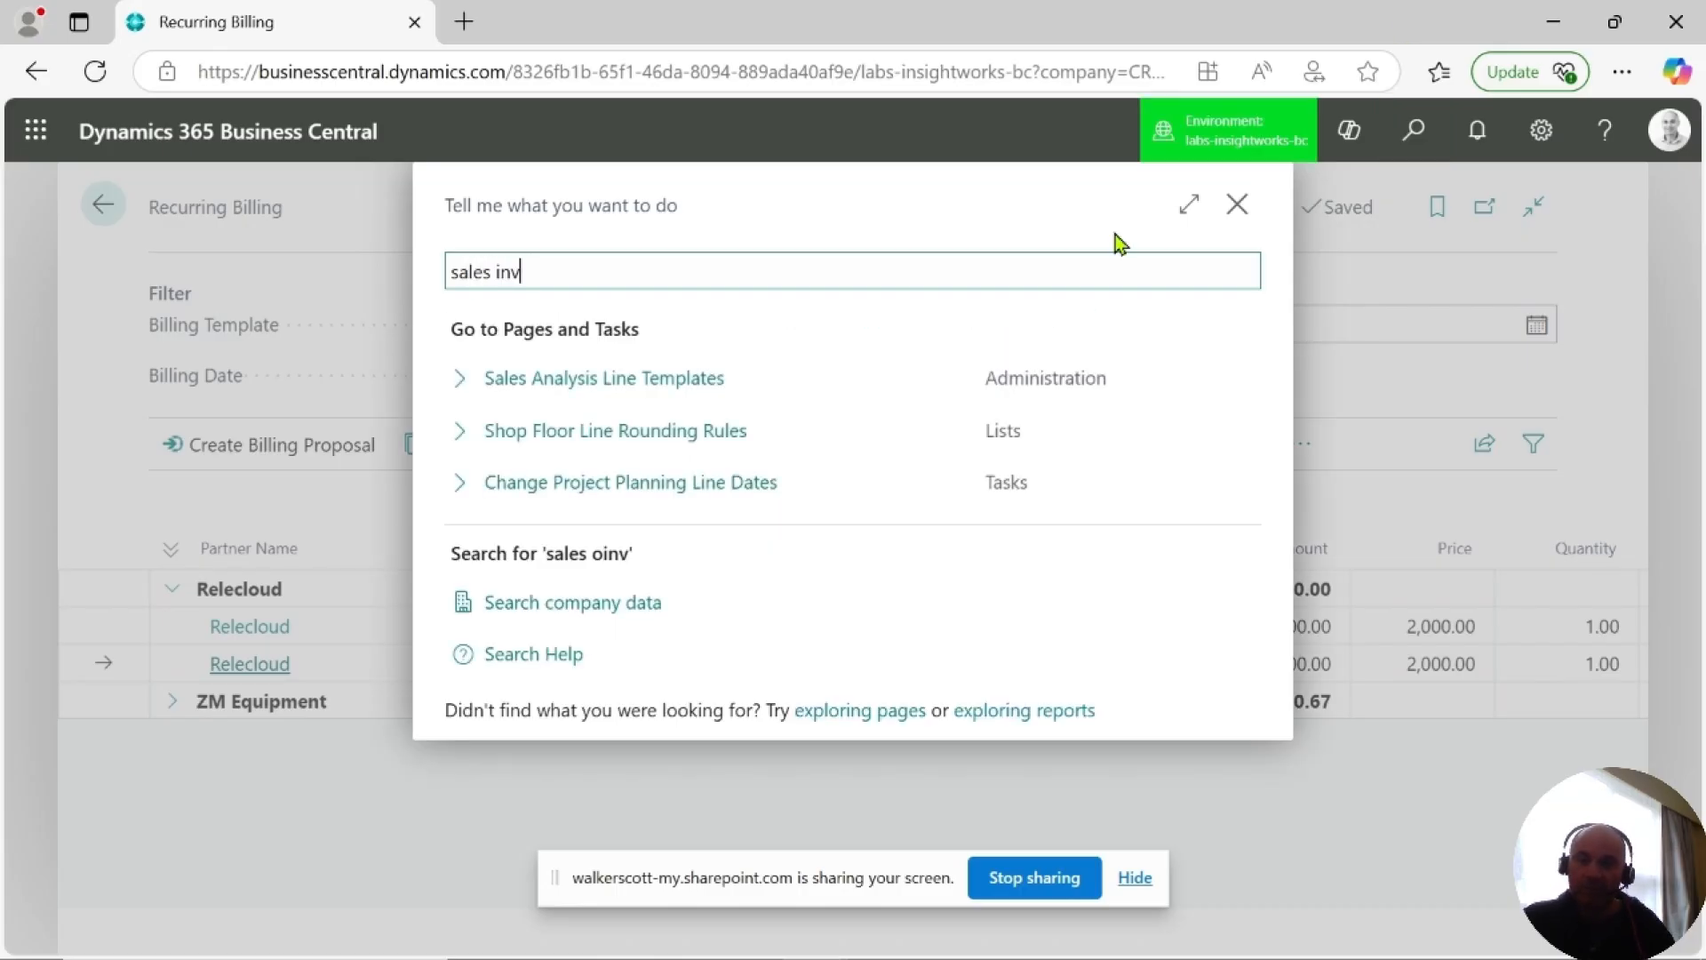
click(555, 383)
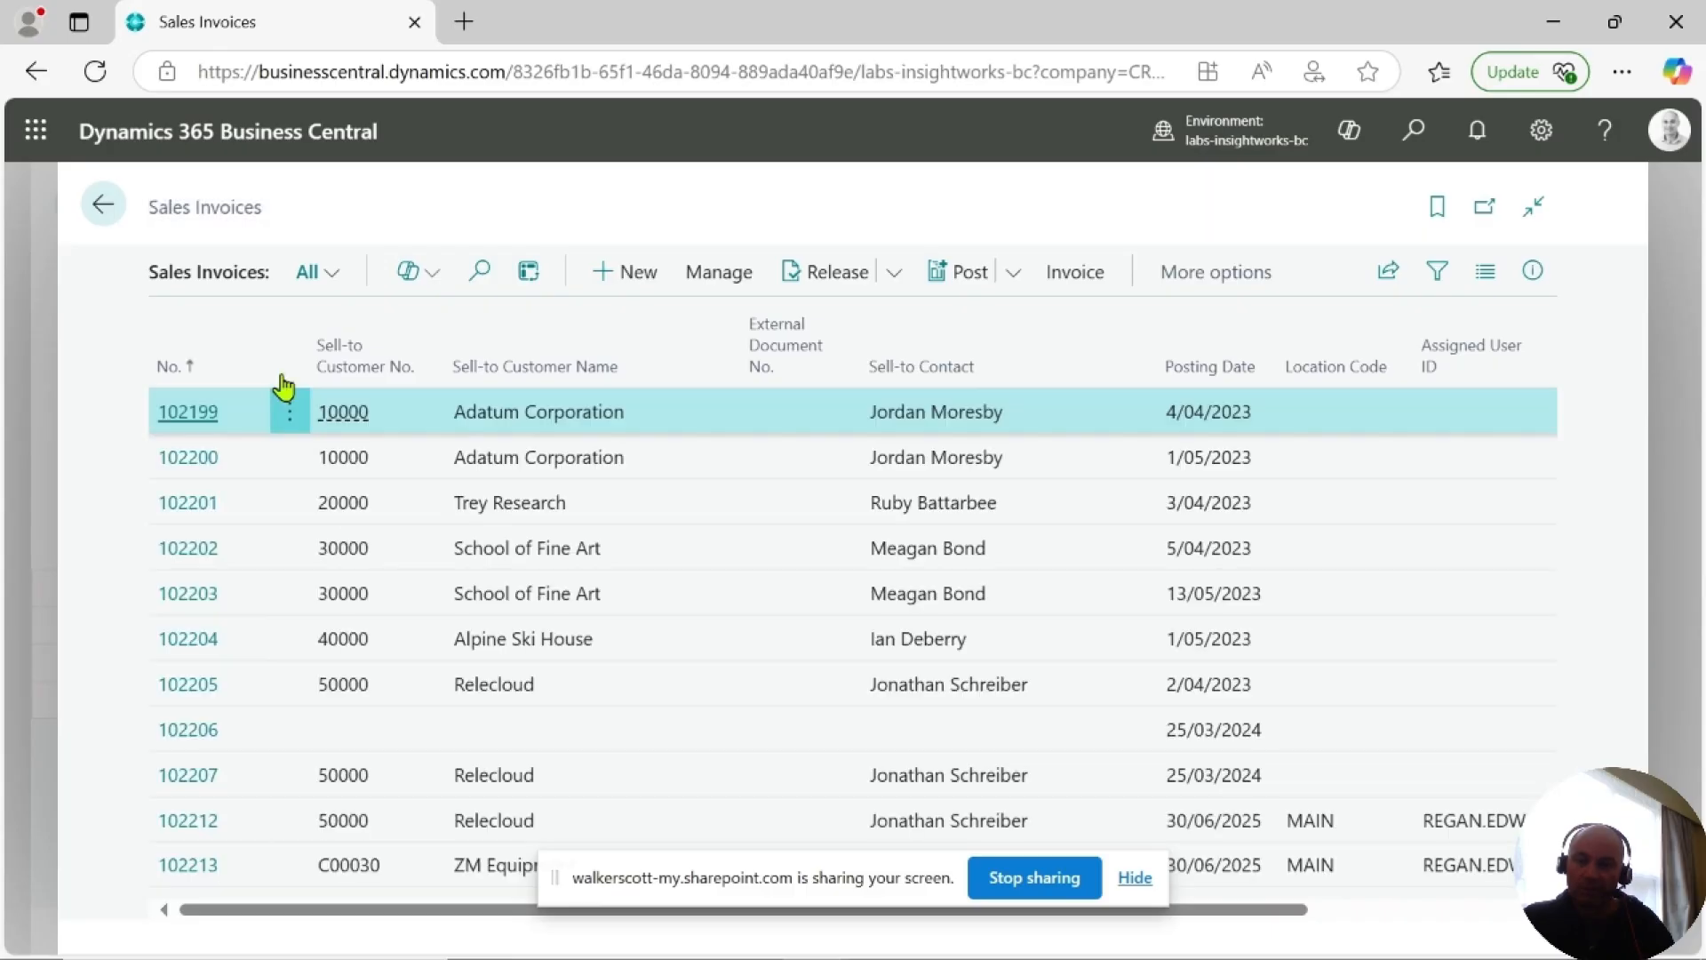
click(253, 368)
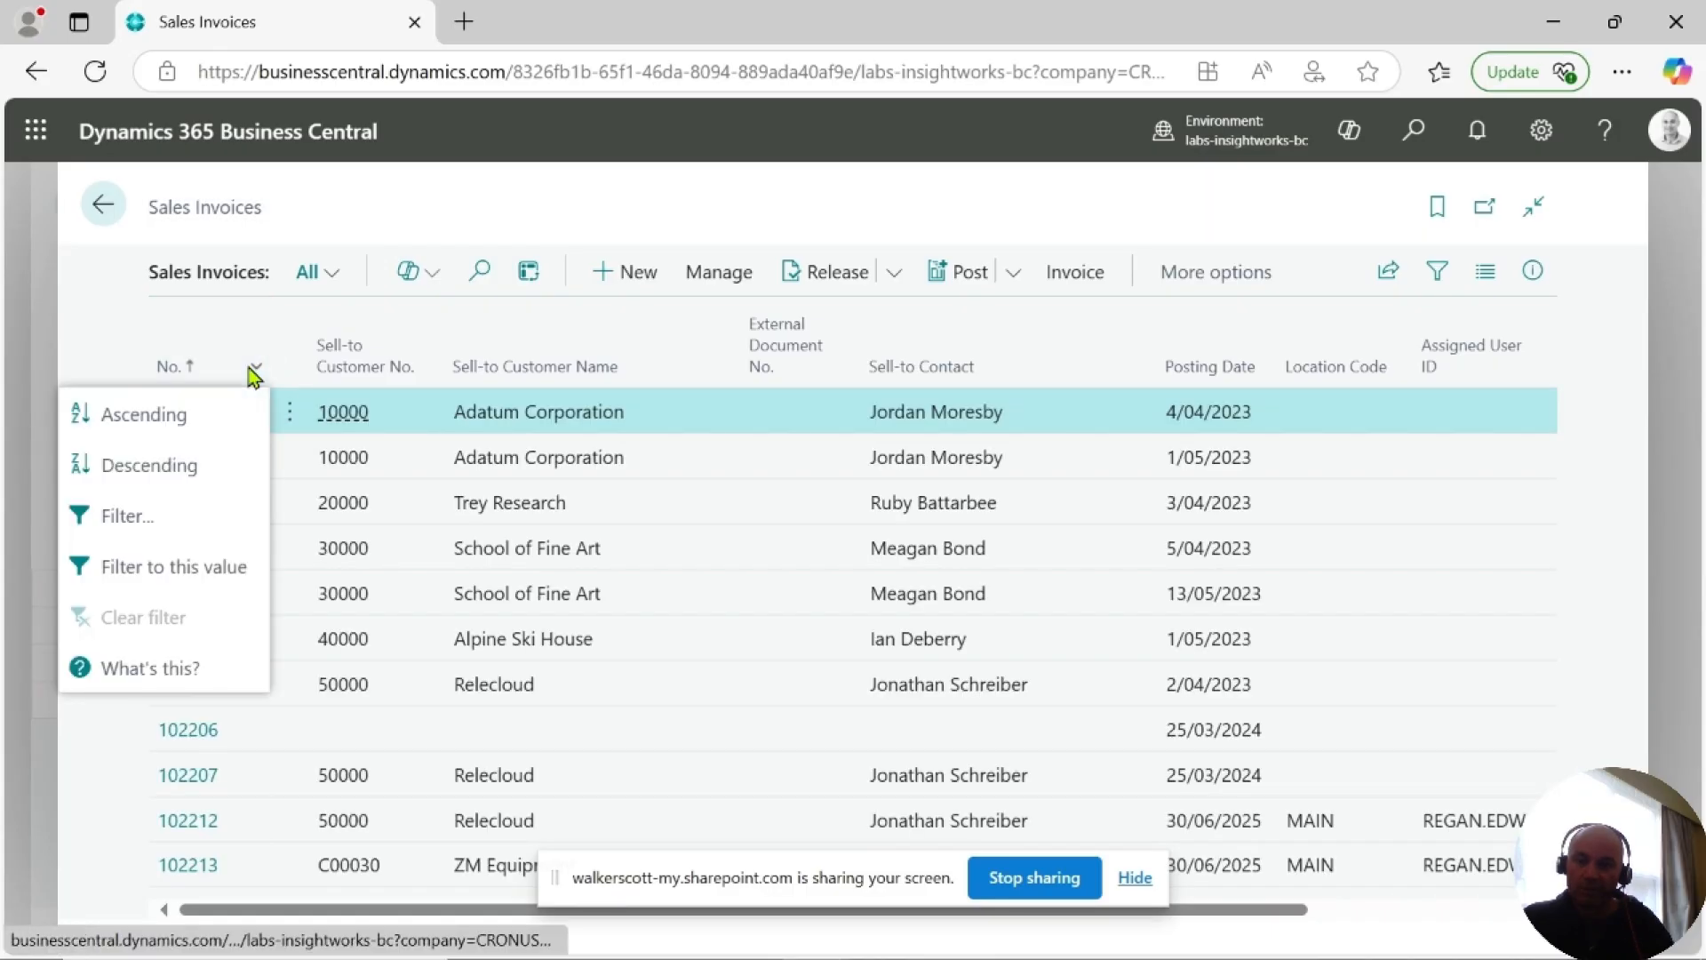
click(182, 481)
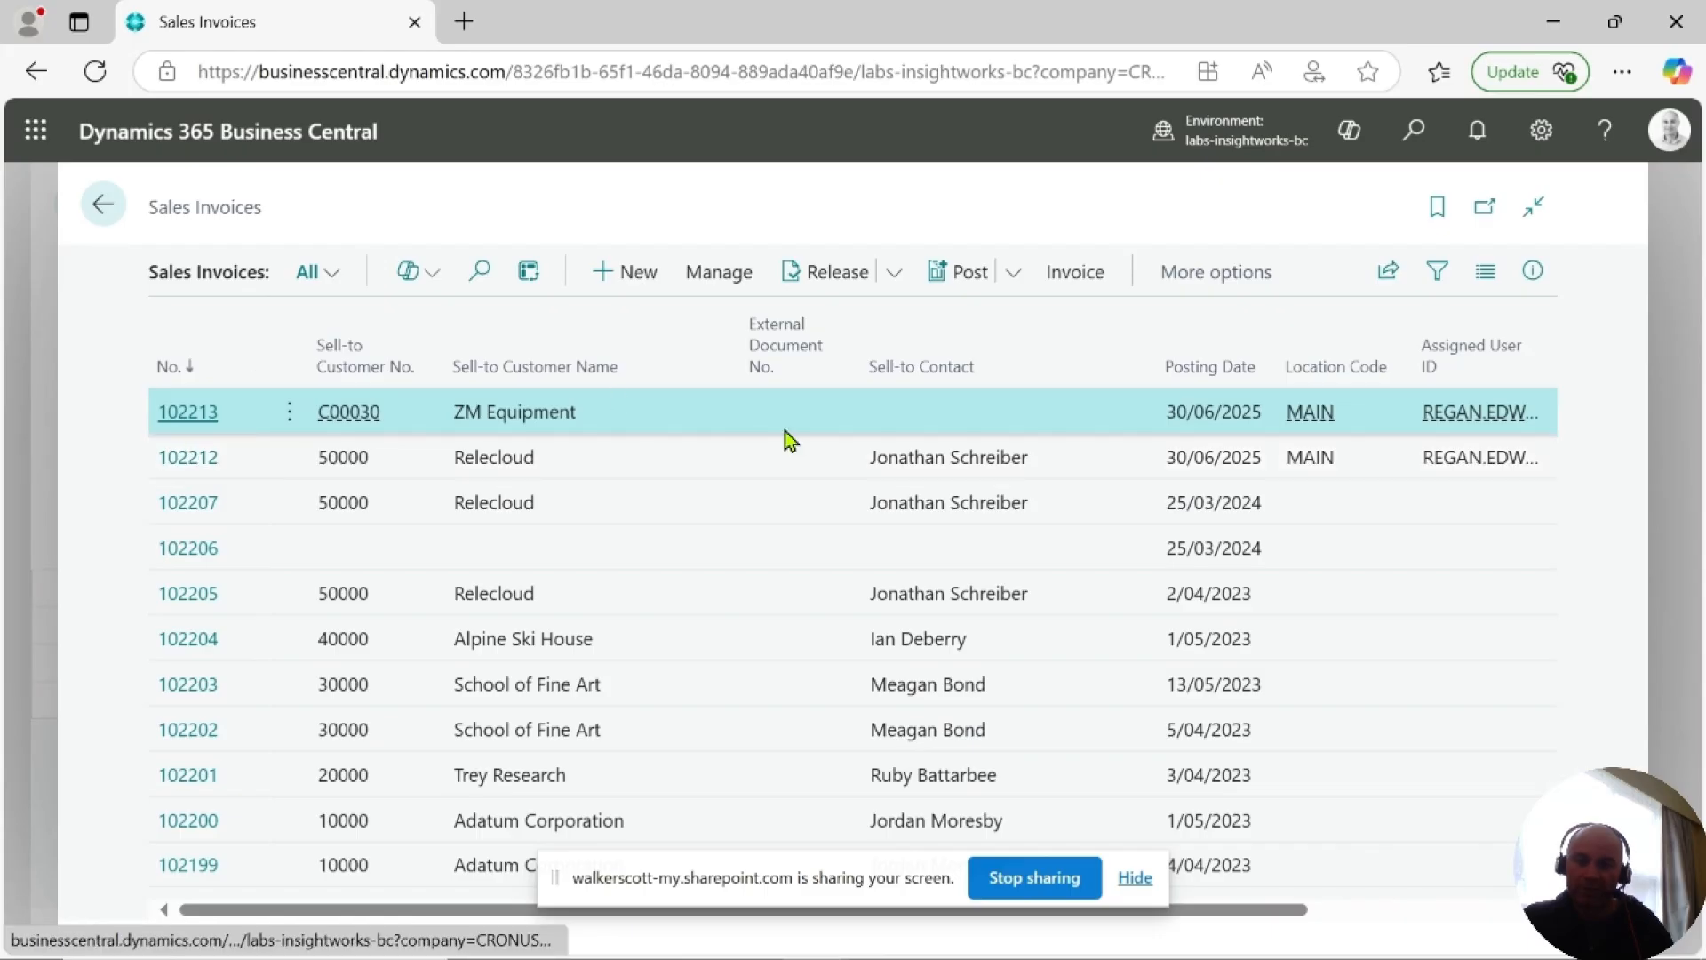
Open the Relecloud sales invoice with posting date 30/06/2025 and examine its contract reference, item and service period lines.
click(658, 464)
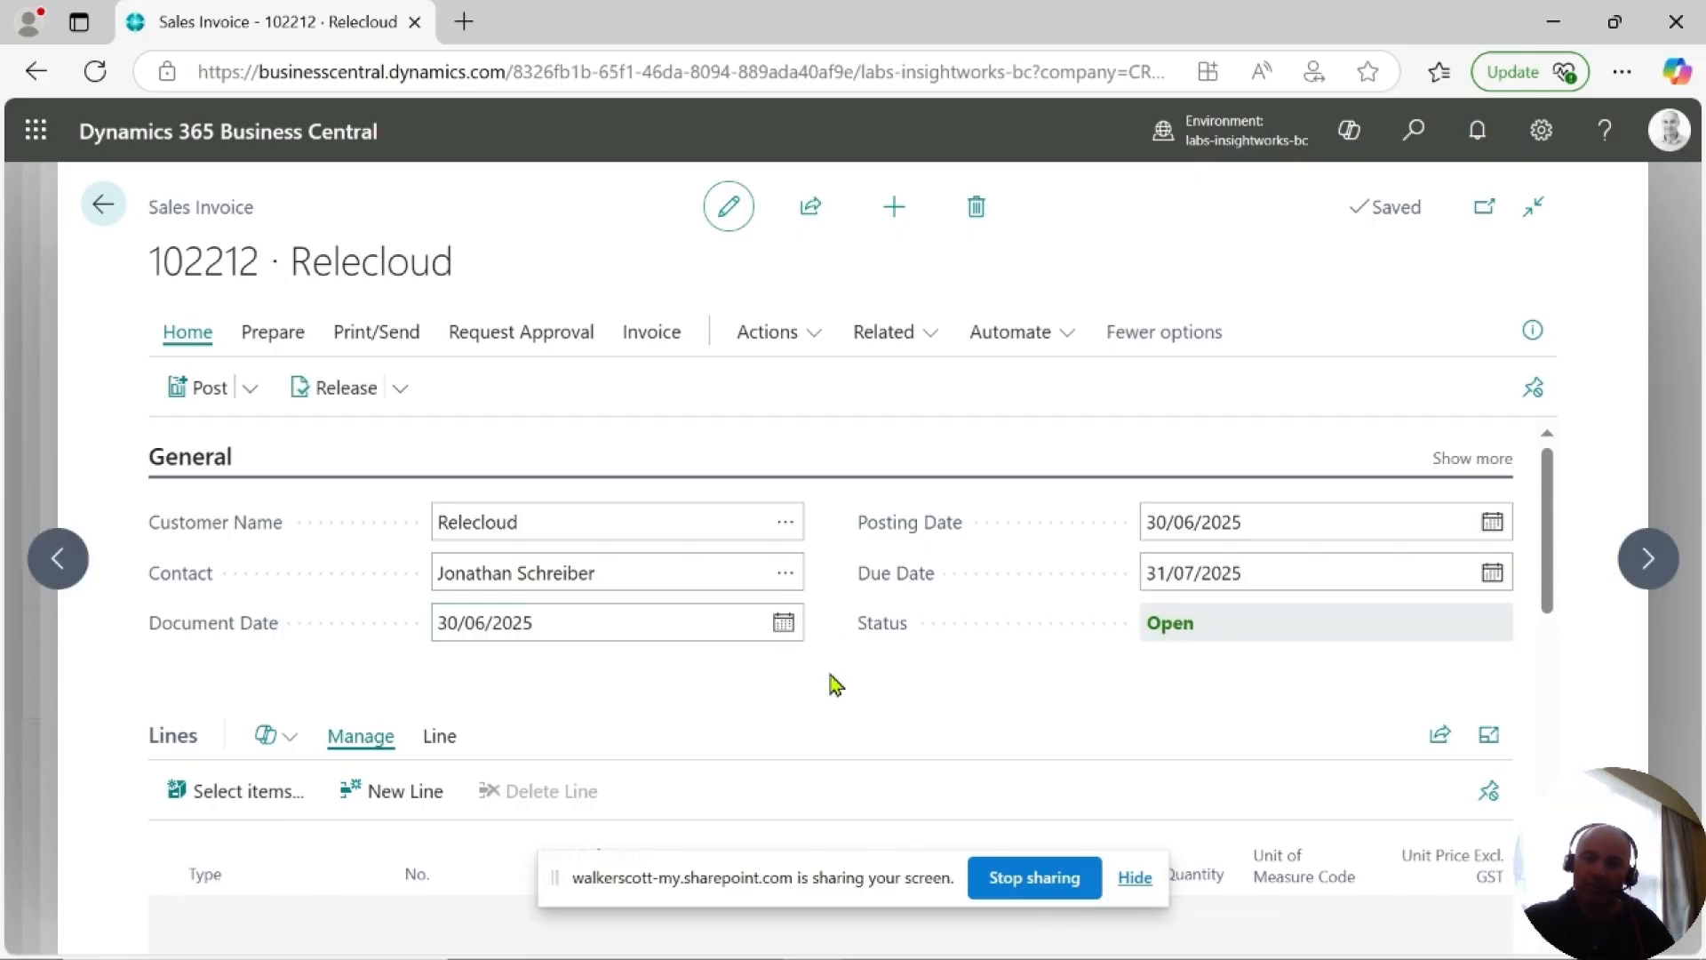
scroll(830, 676, down, 1)
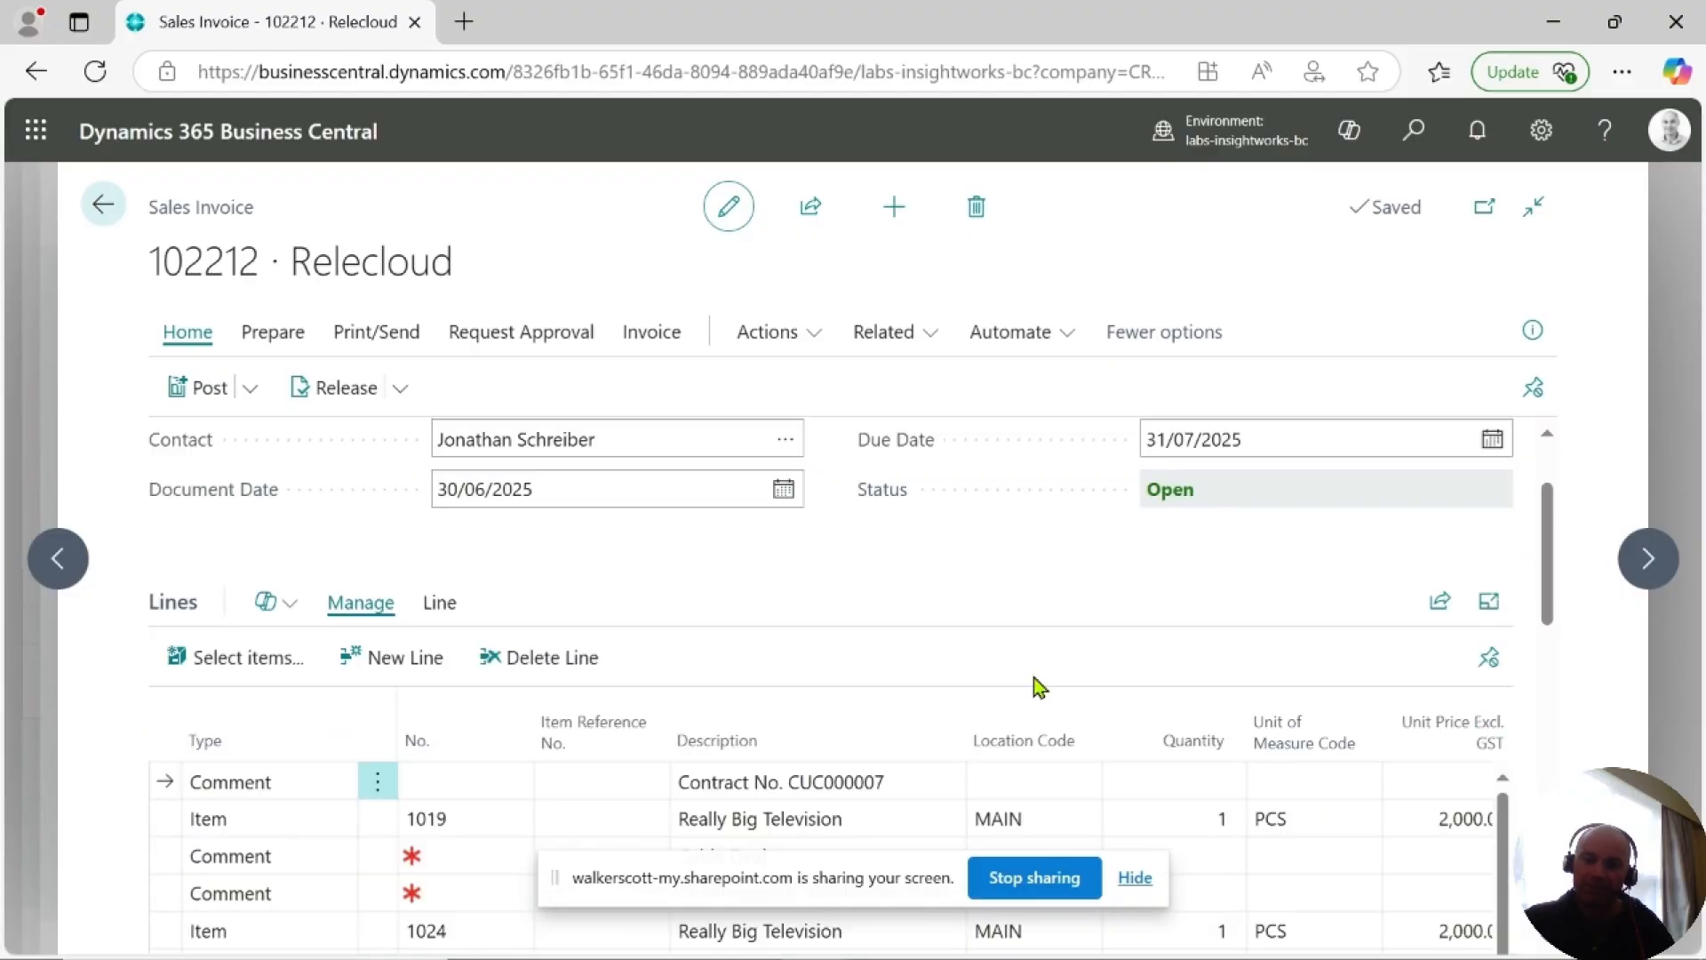
scroll(691, 665, down, 1)
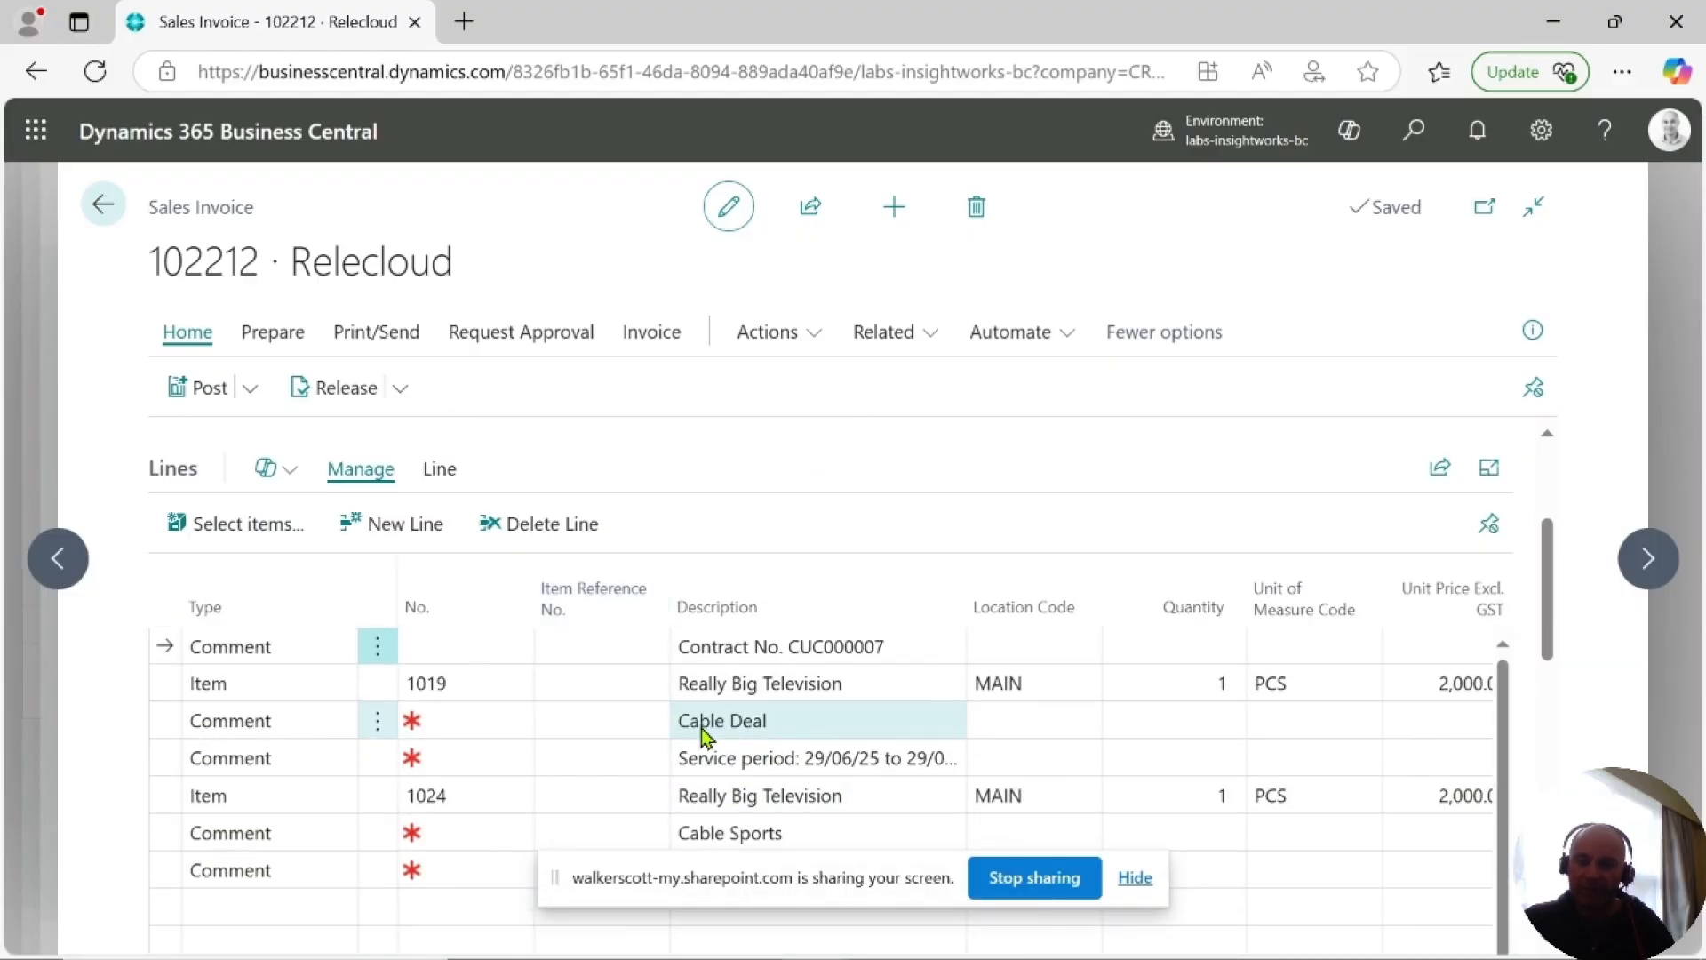
scroll(426, 745, down, 1)
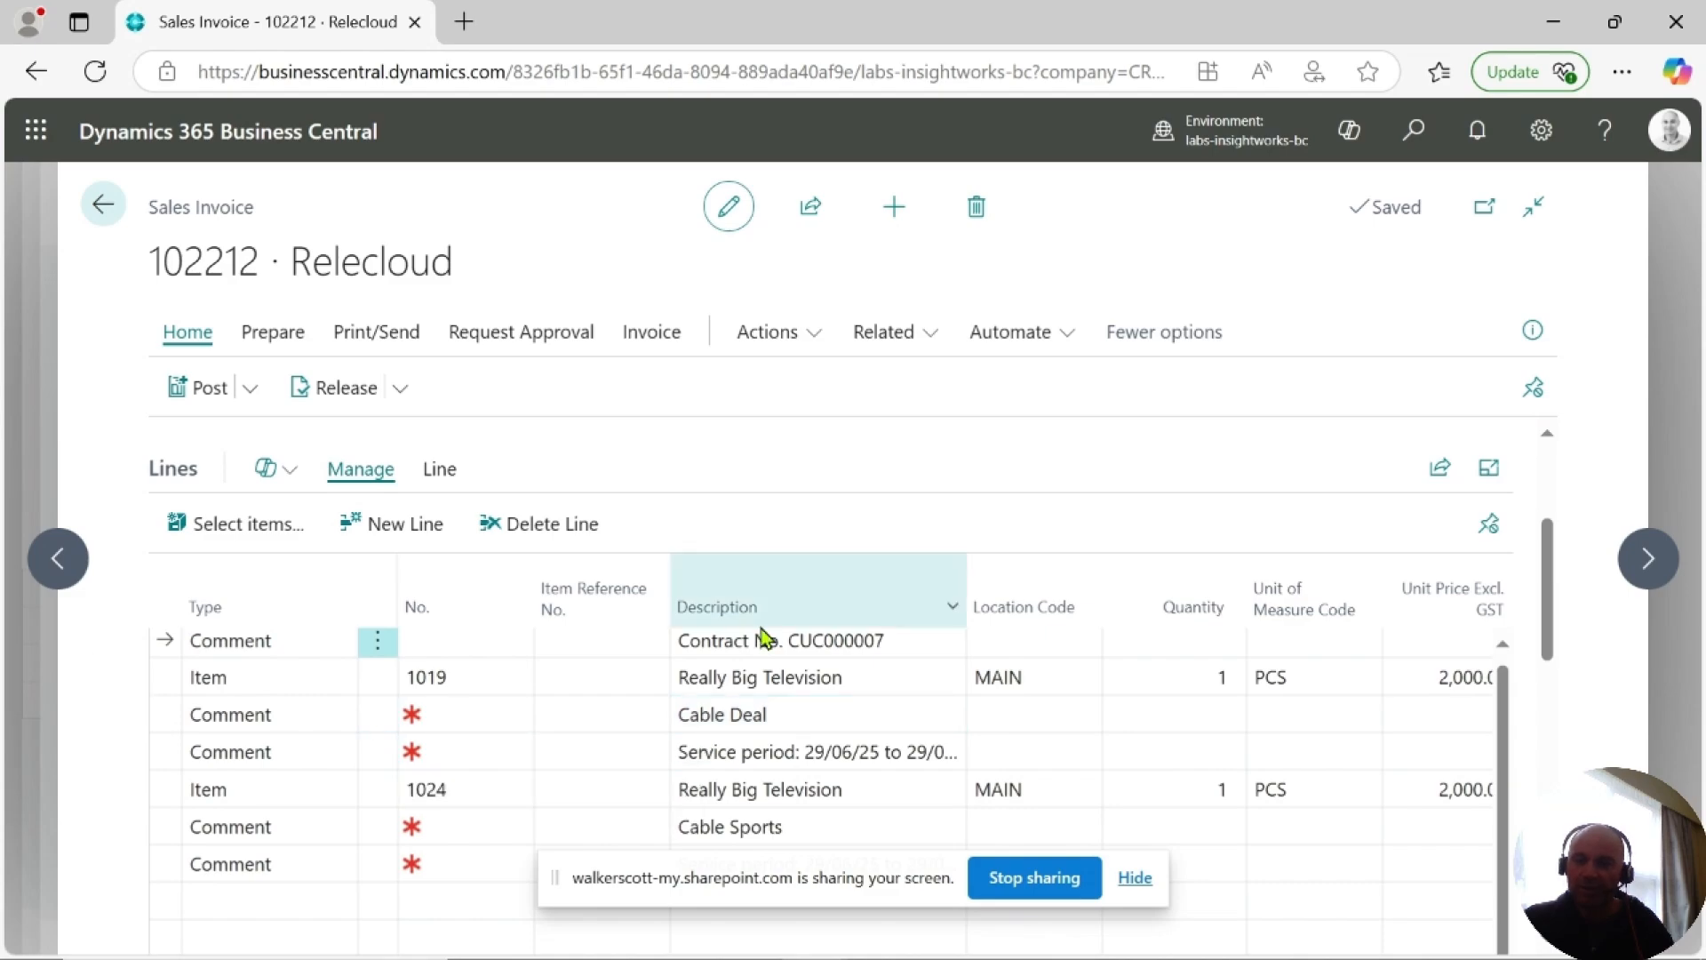
click(675, 638)
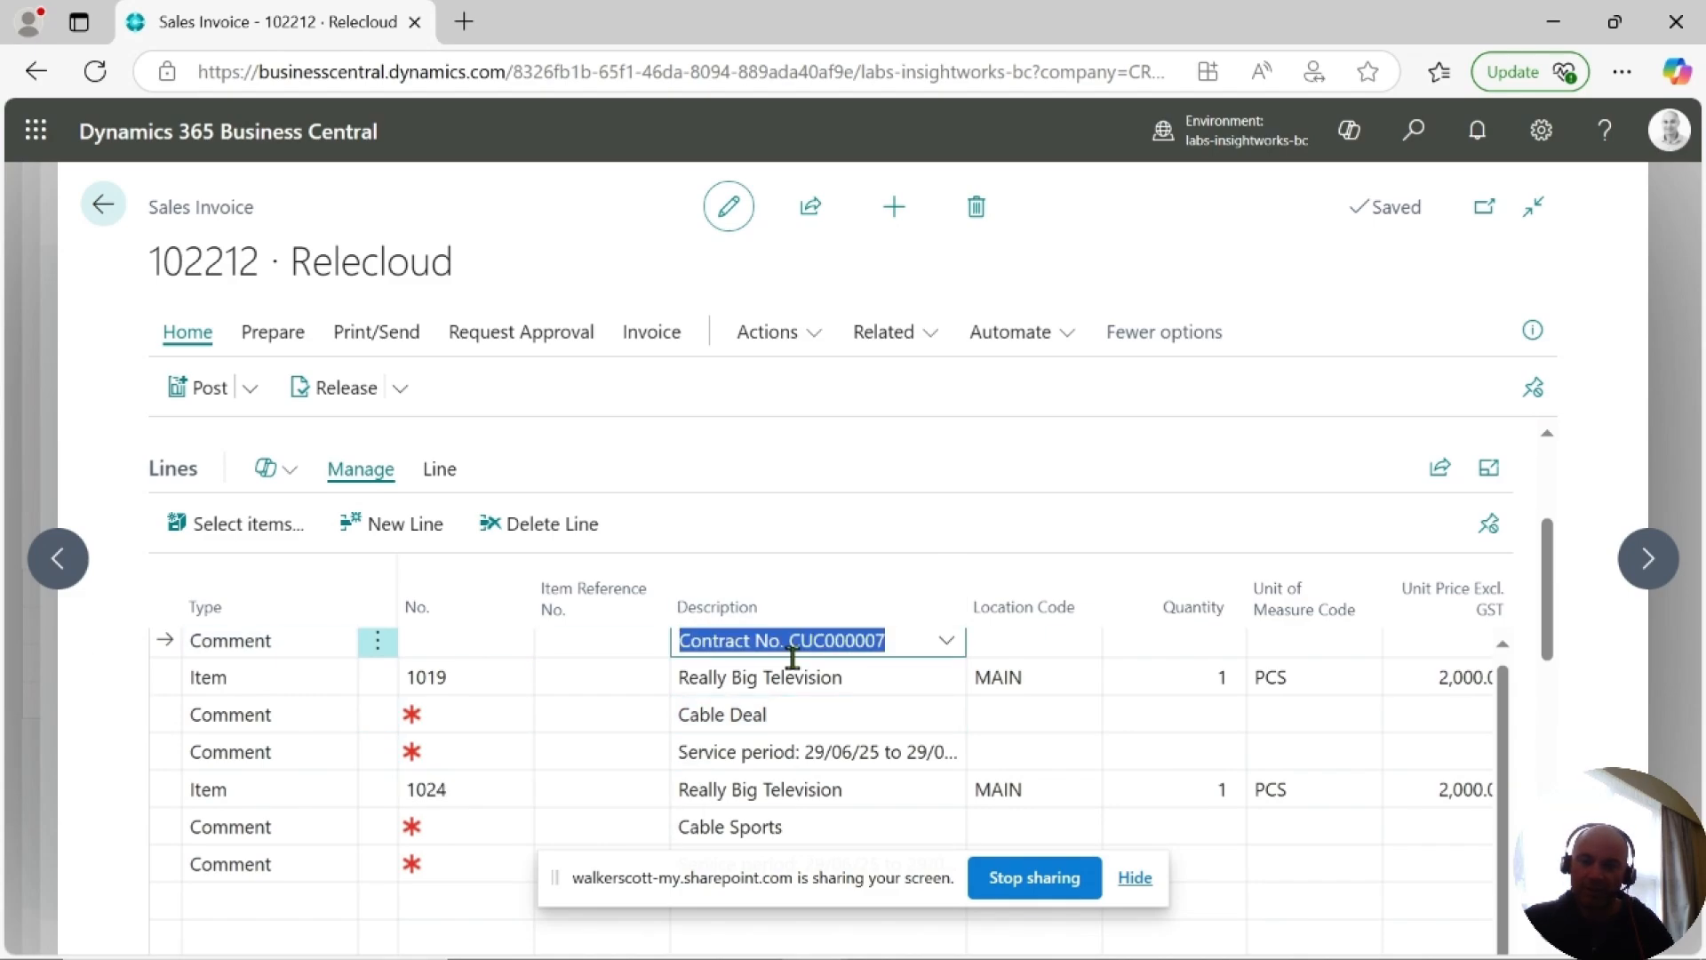
click(807, 526)
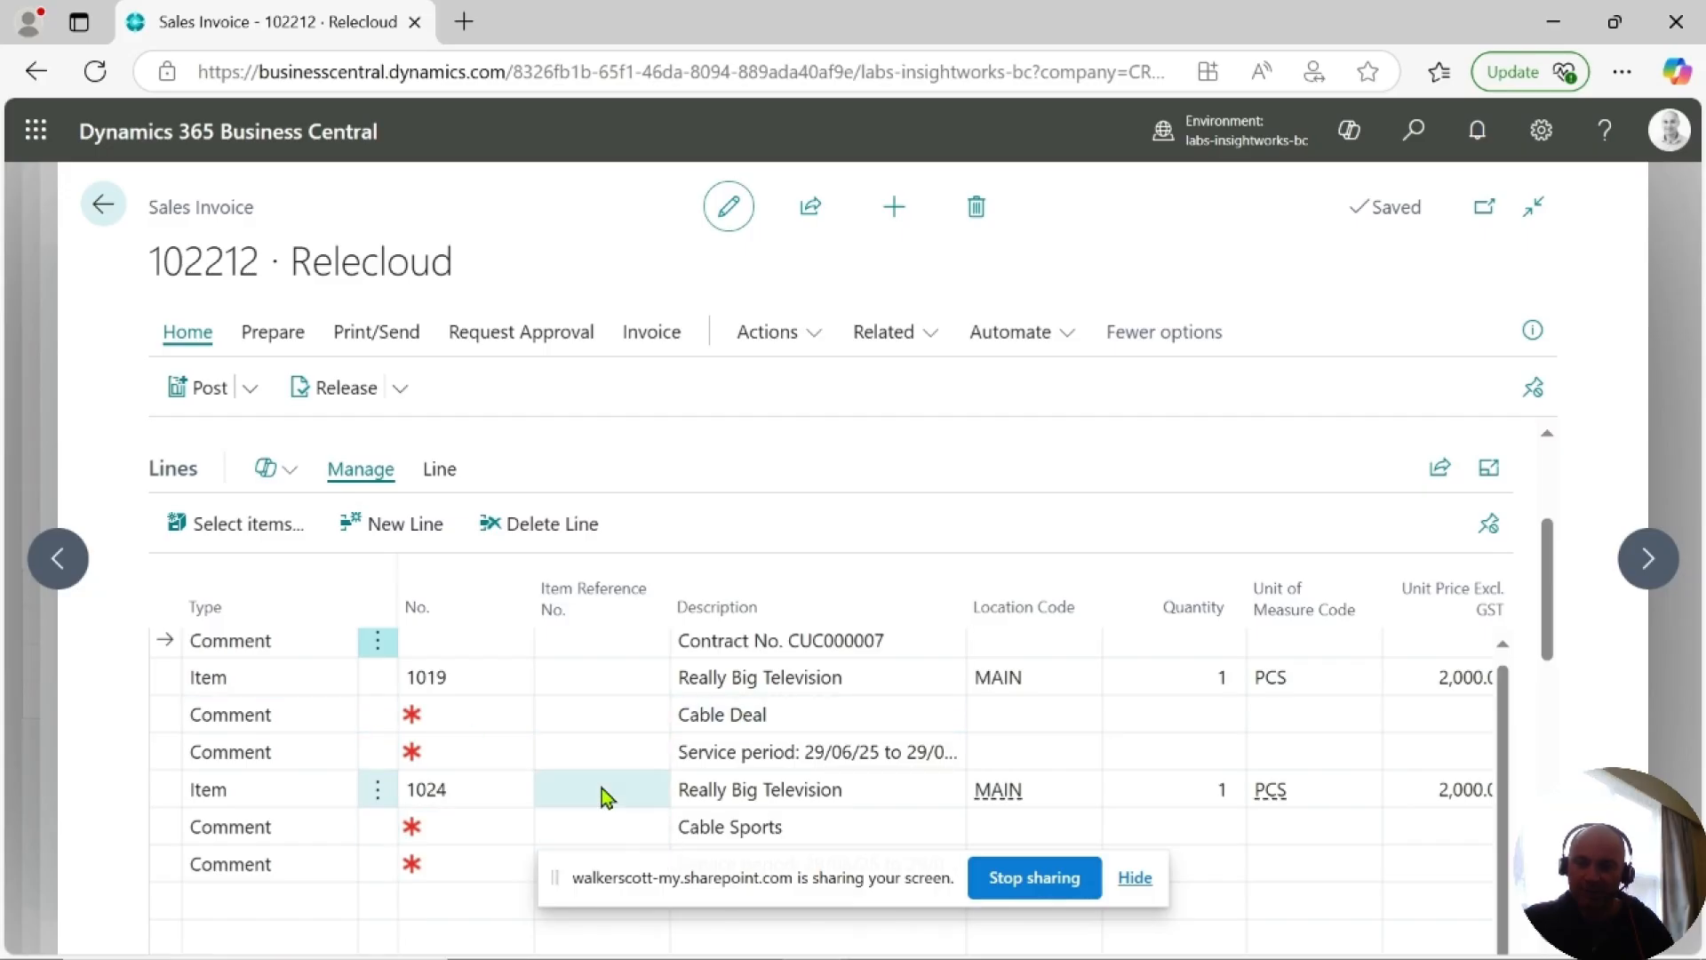
Post the Relecloud sales invoice without opening the posted document.
click(205, 400)
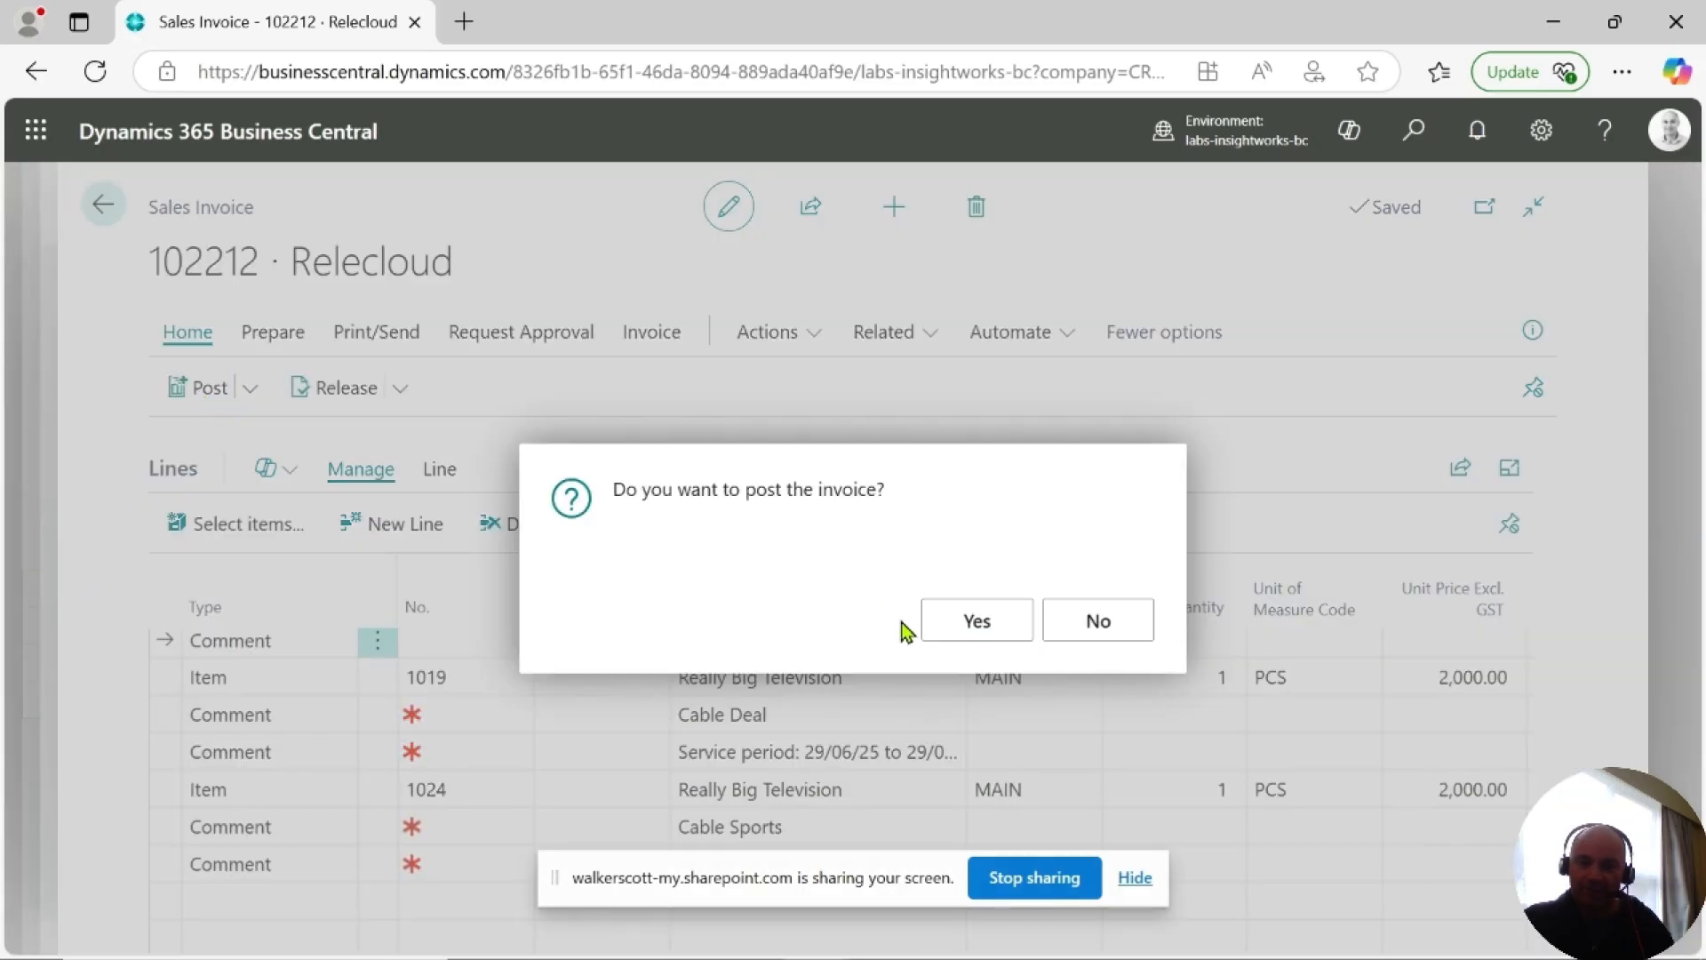
click(963, 633)
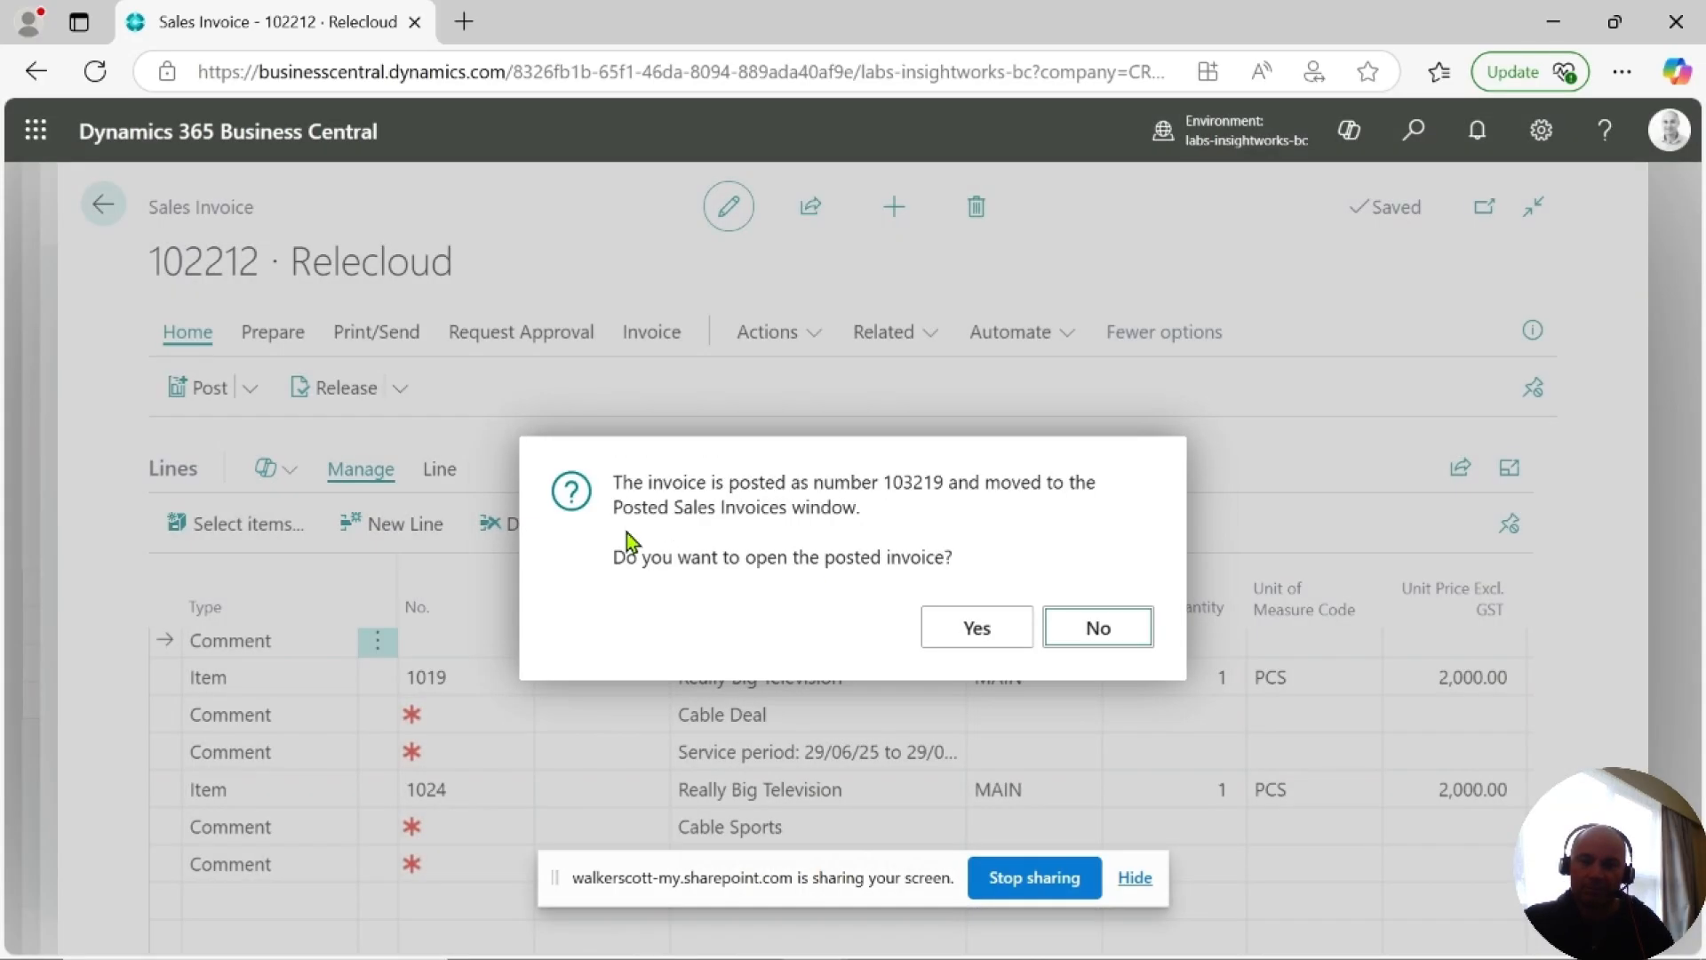
click(1083, 632)
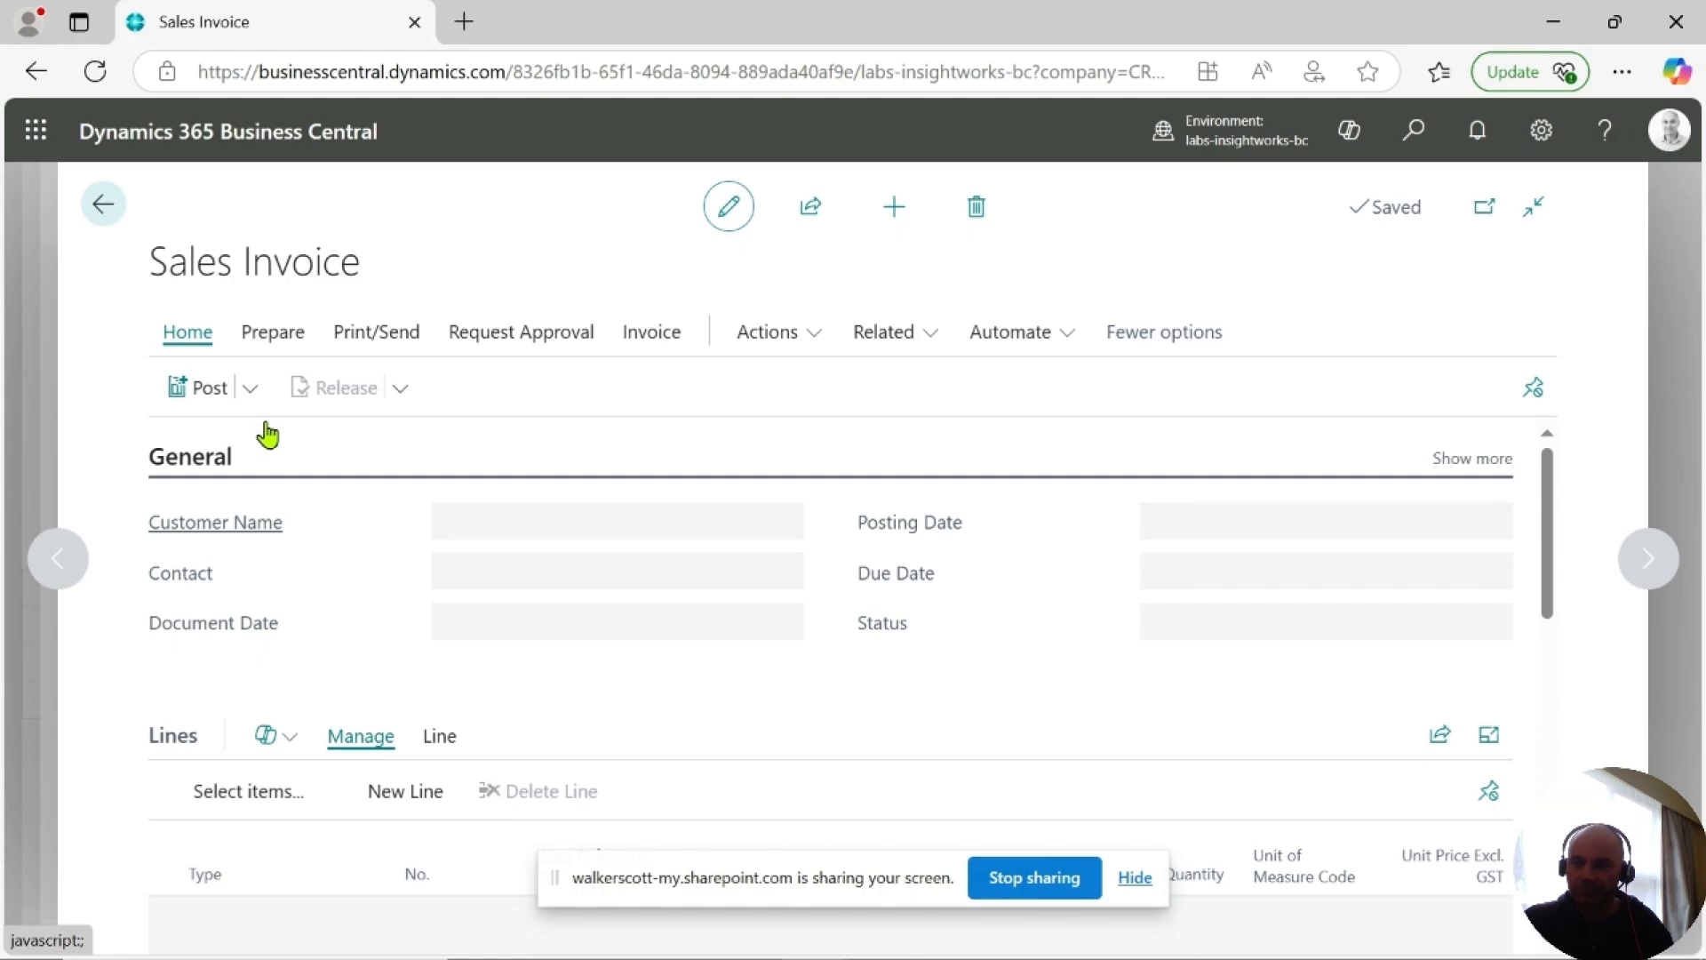
Post the ZM Equipment sales invoice dated 30/06/2025.
click(210, 391)
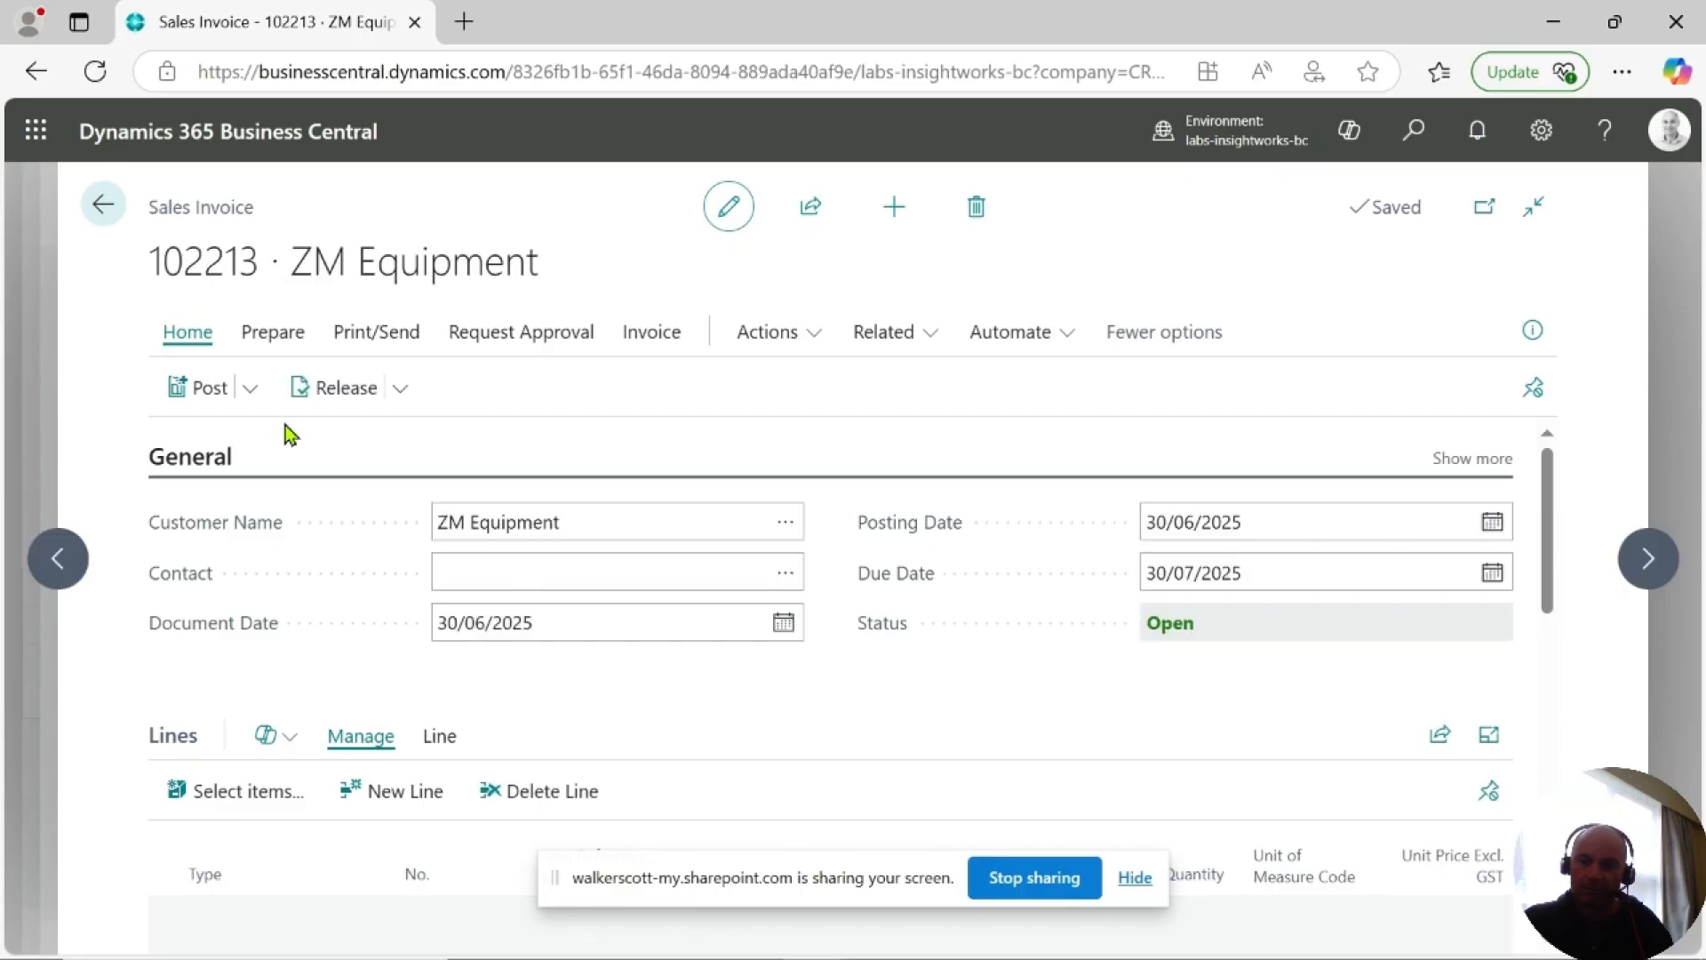
click(212, 391)
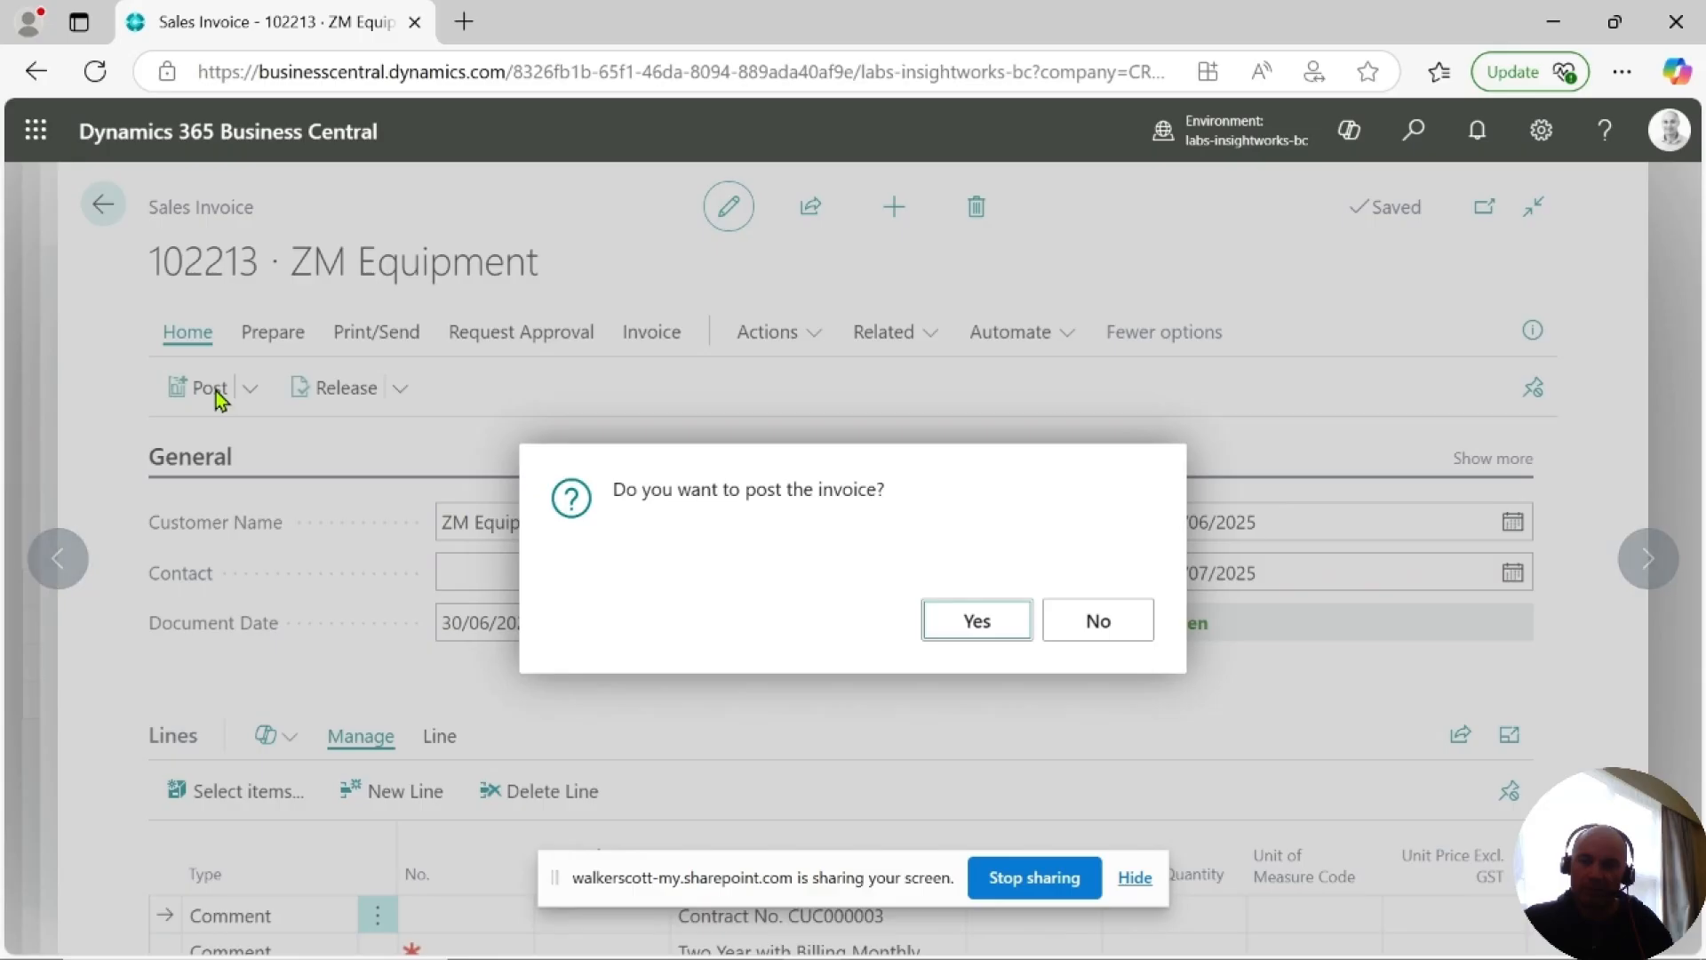
click(967, 635)
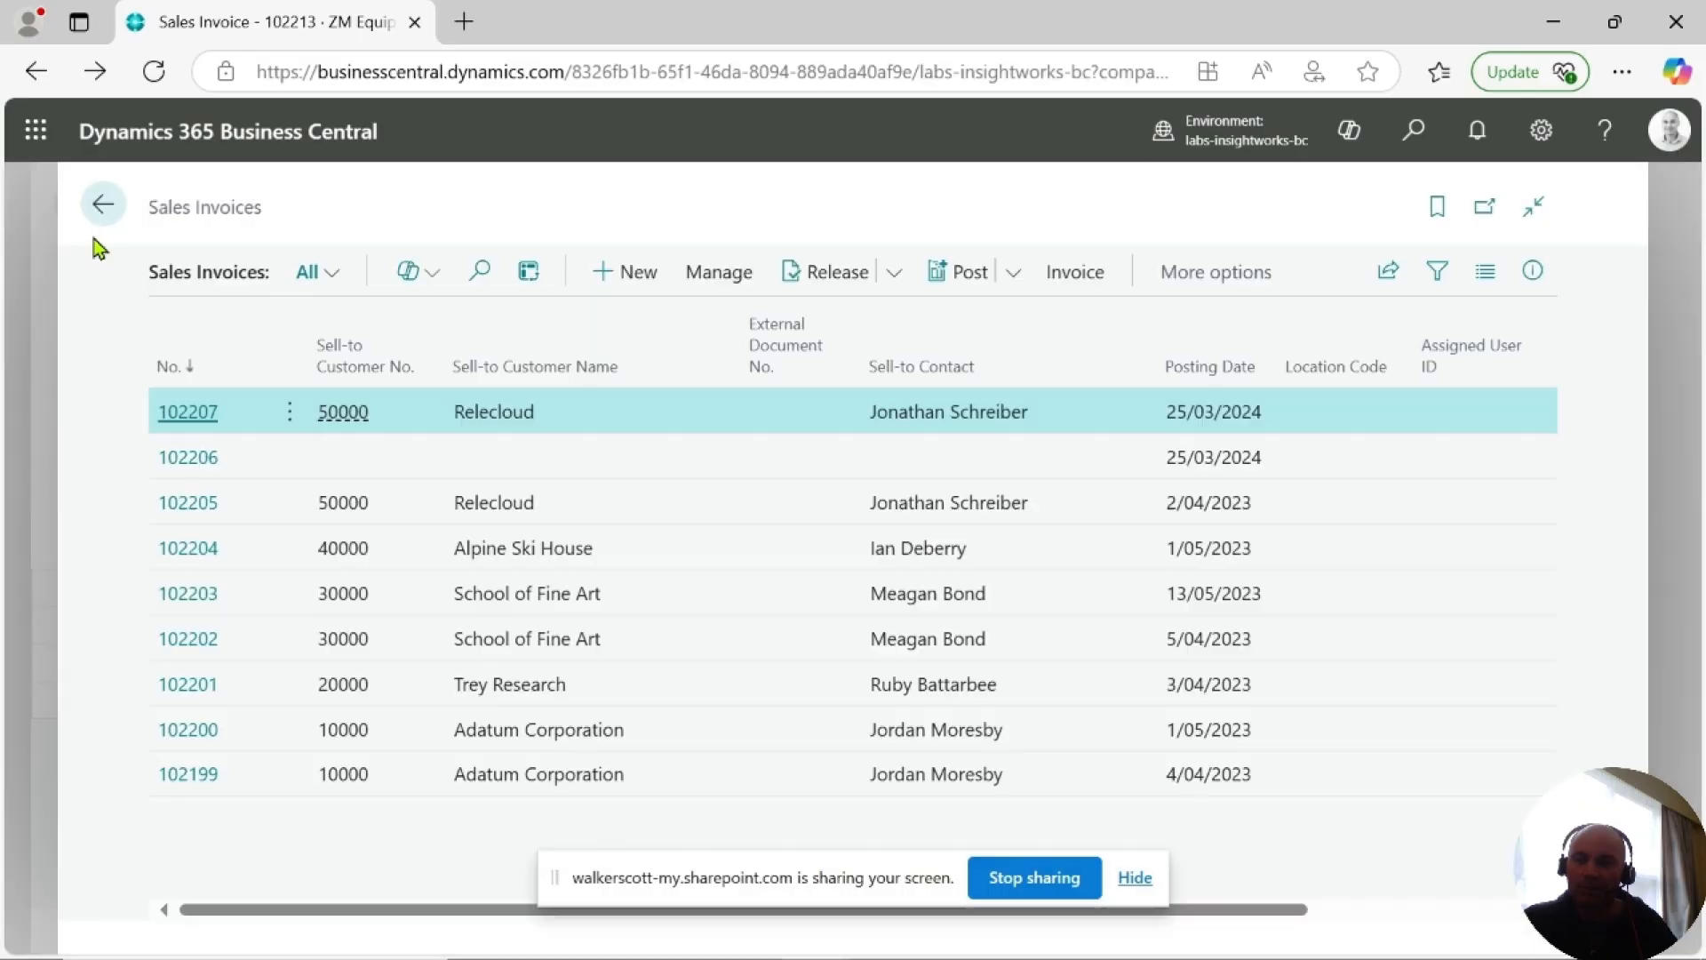
Return to Recurring Billing and clear all billing proposals.
click(95, 219)
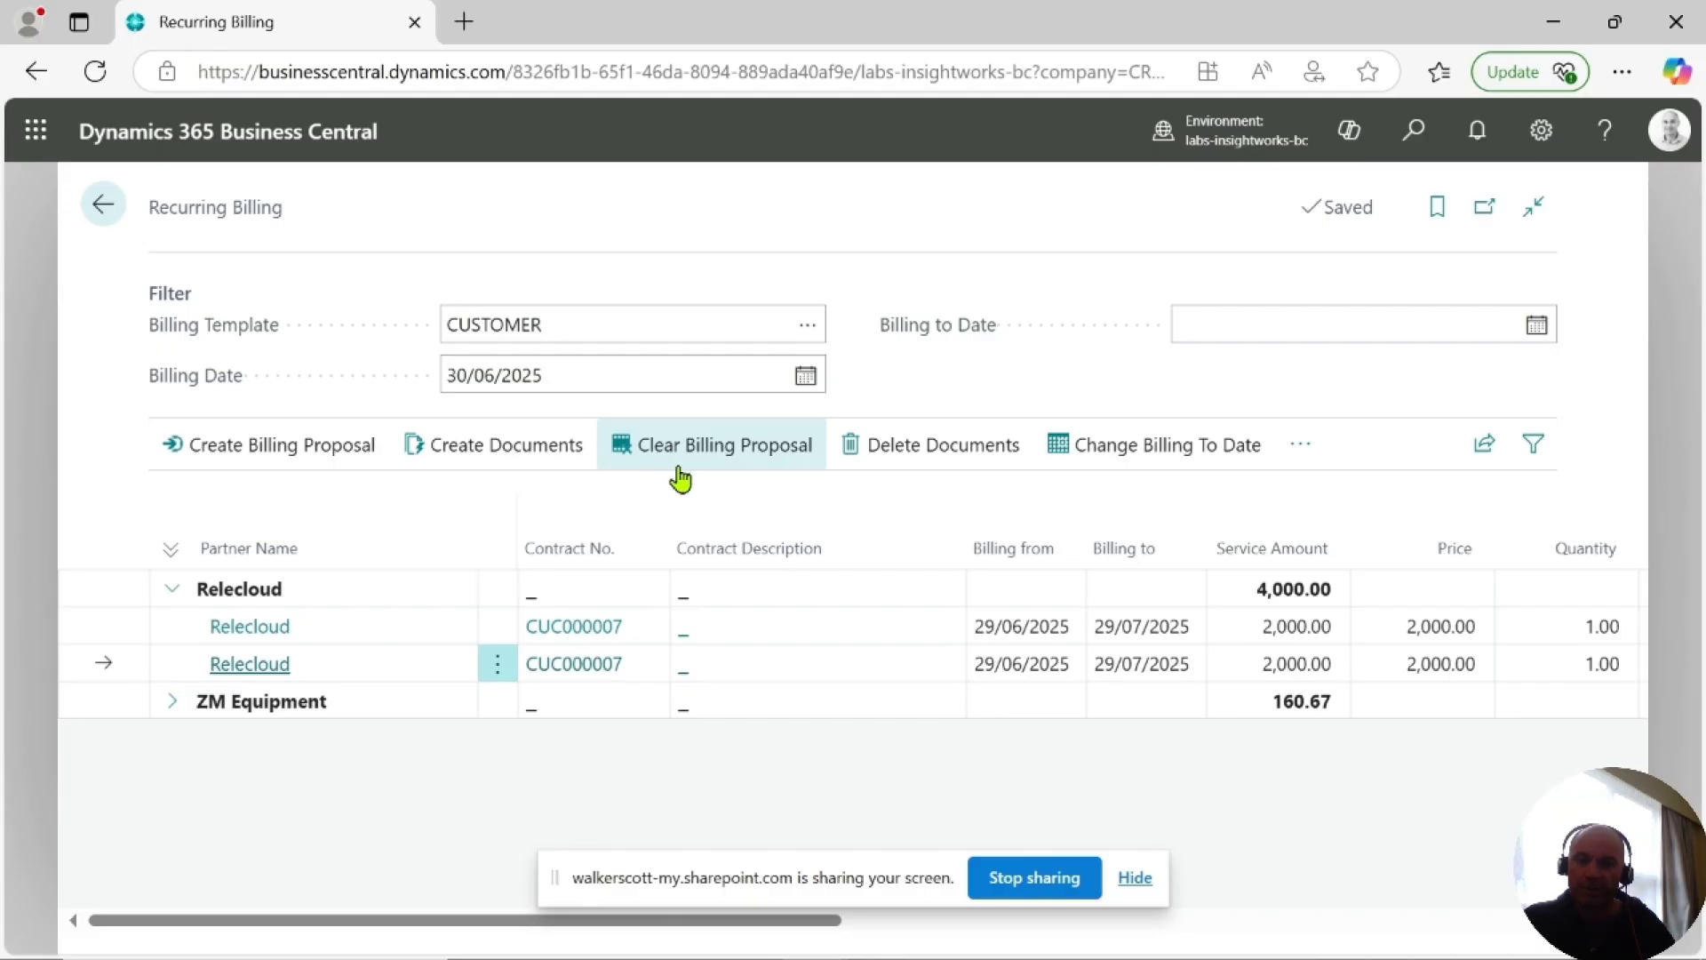
click(748, 453)
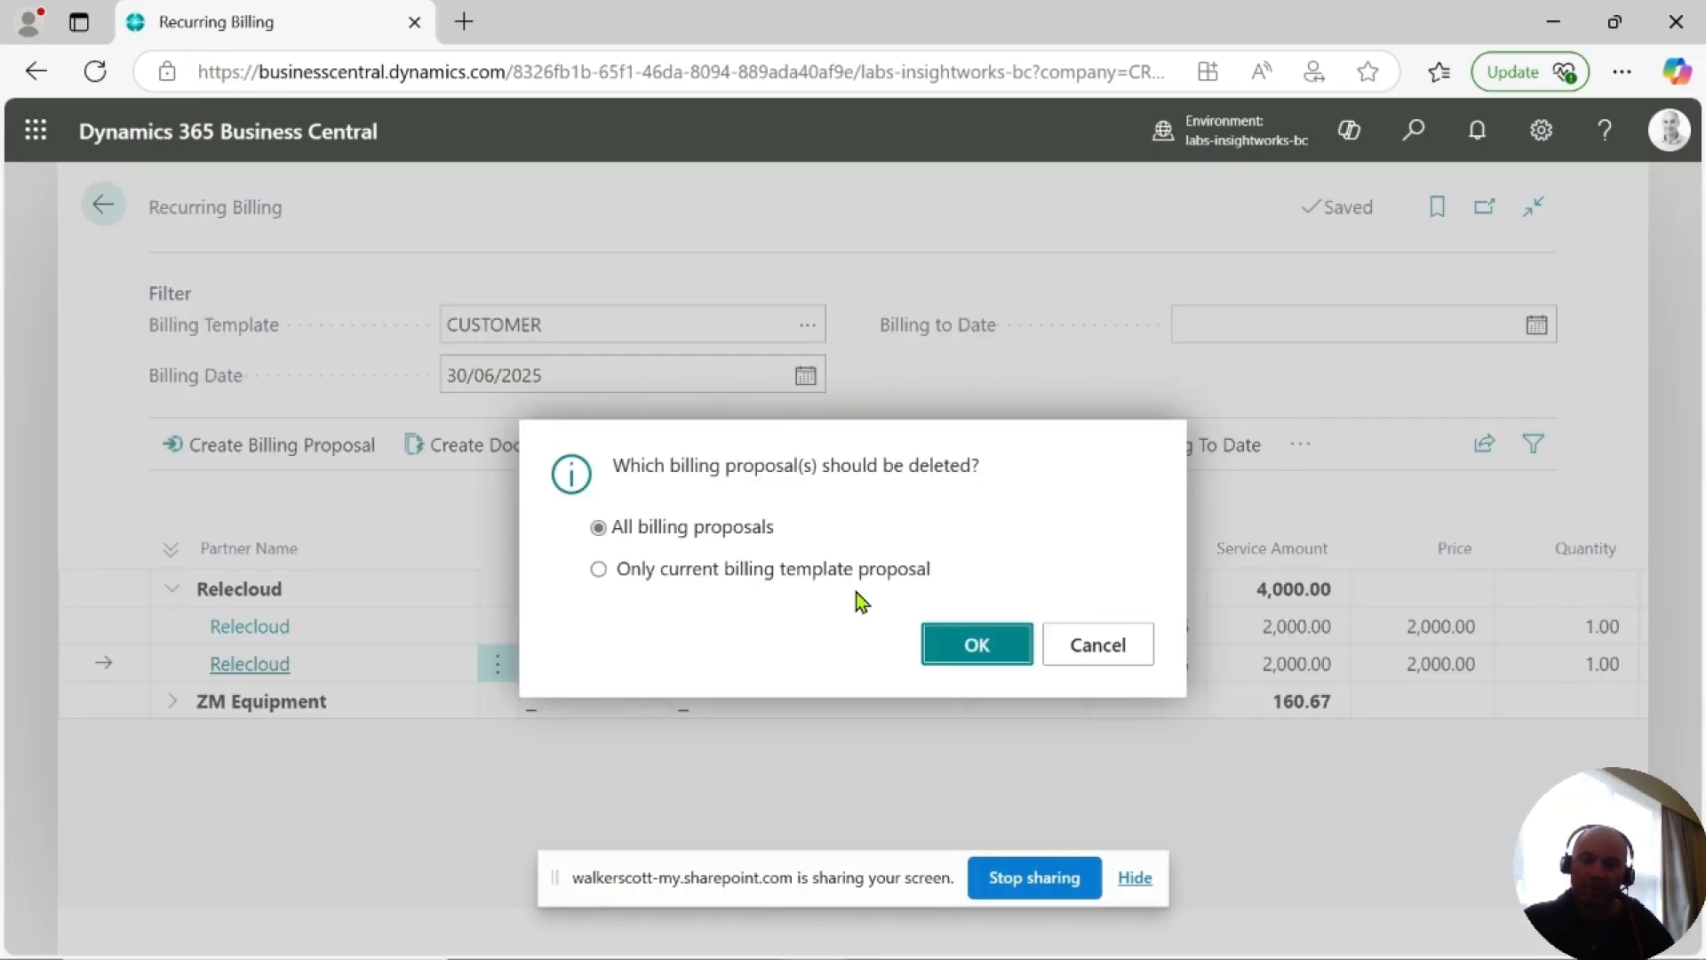
click(947, 658)
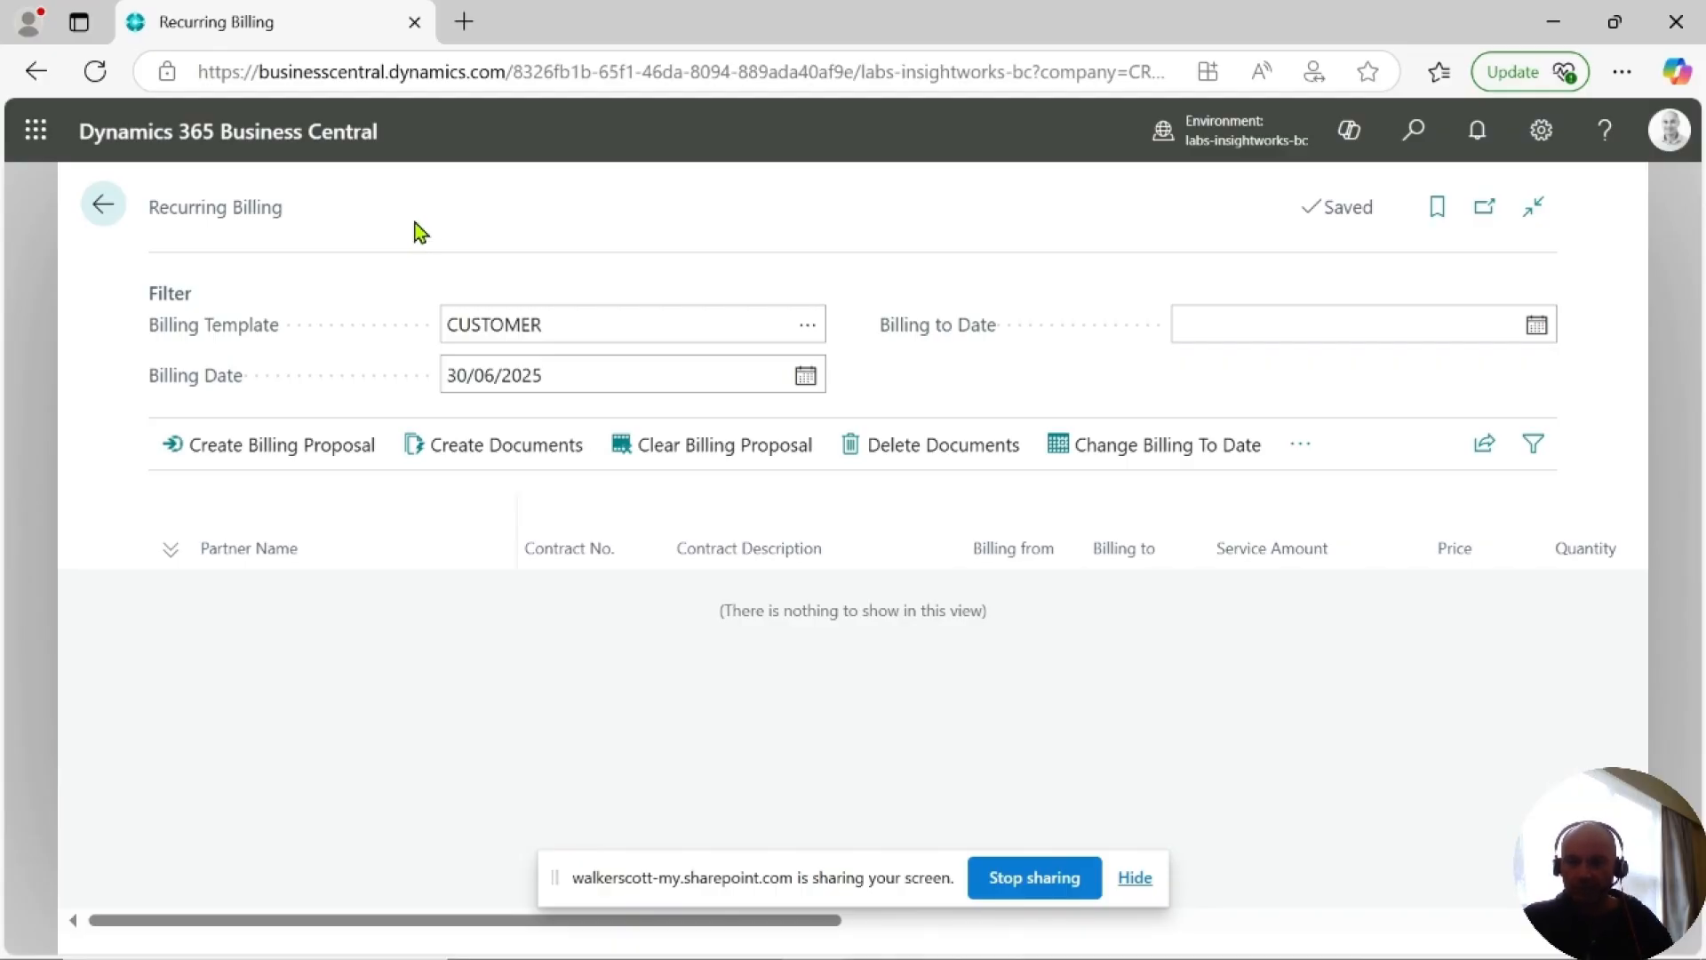
Switch the recurring billing template to VENDOR.
click(805, 329)
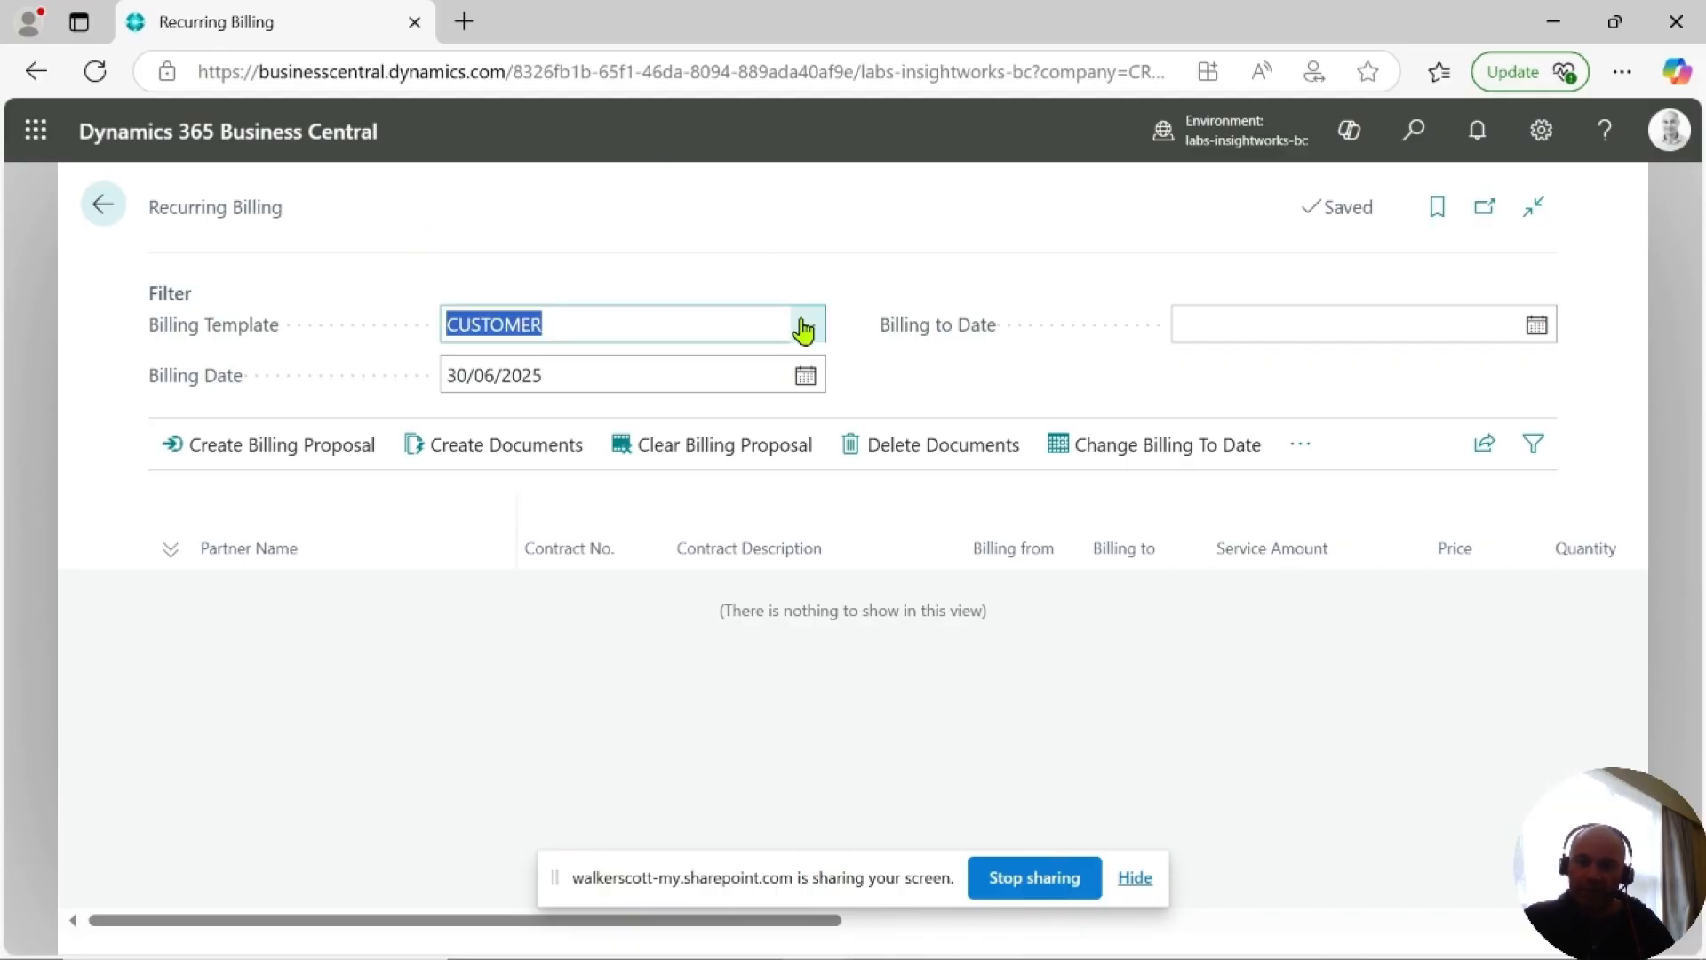
click(805, 329)
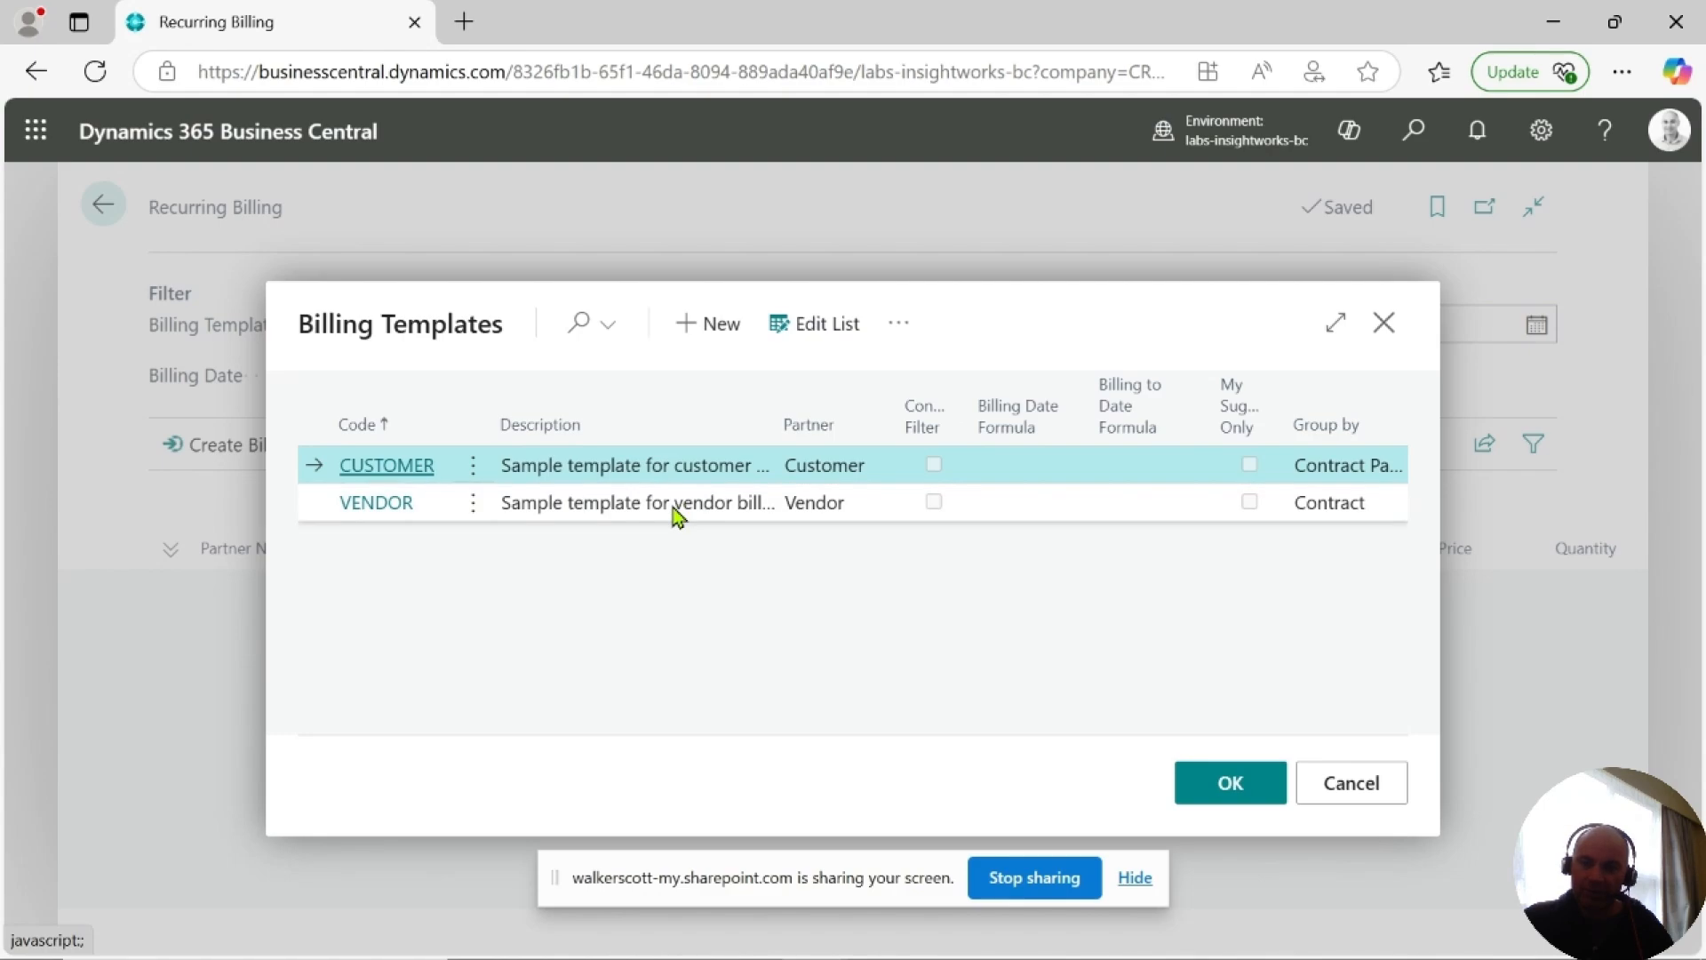
click(676, 511)
click(1228, 781)
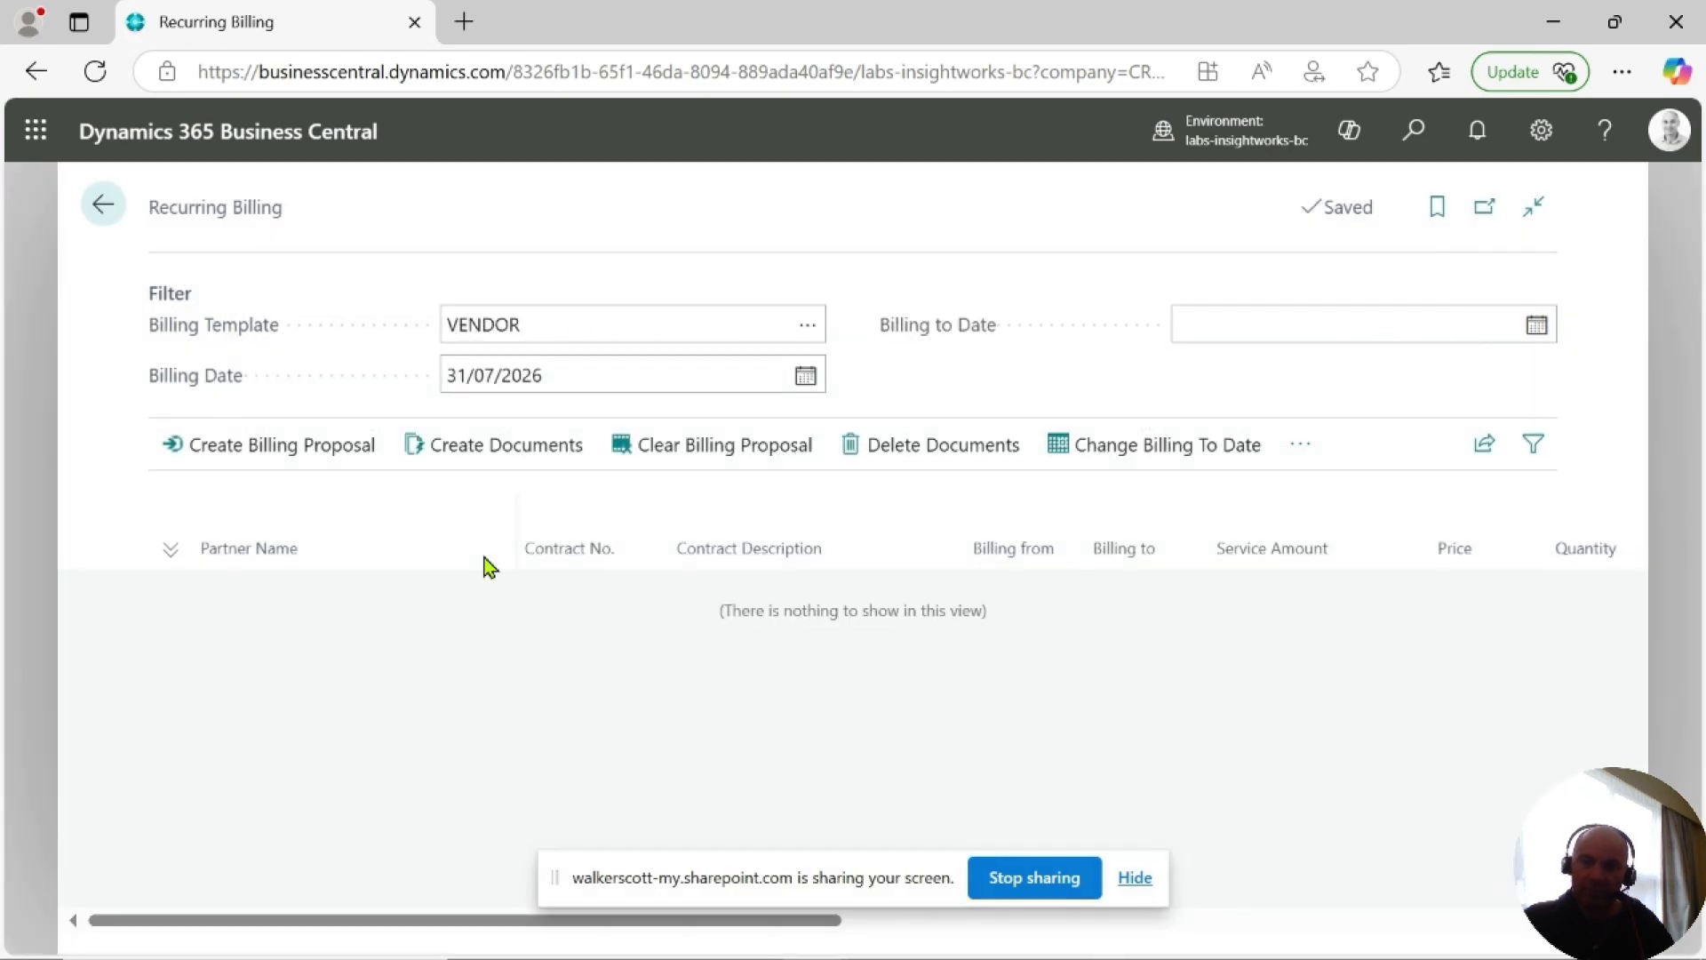
Create the vendor billing proposal with billing date 31/07/2026 and look through its contract lines.
click(569, 370)
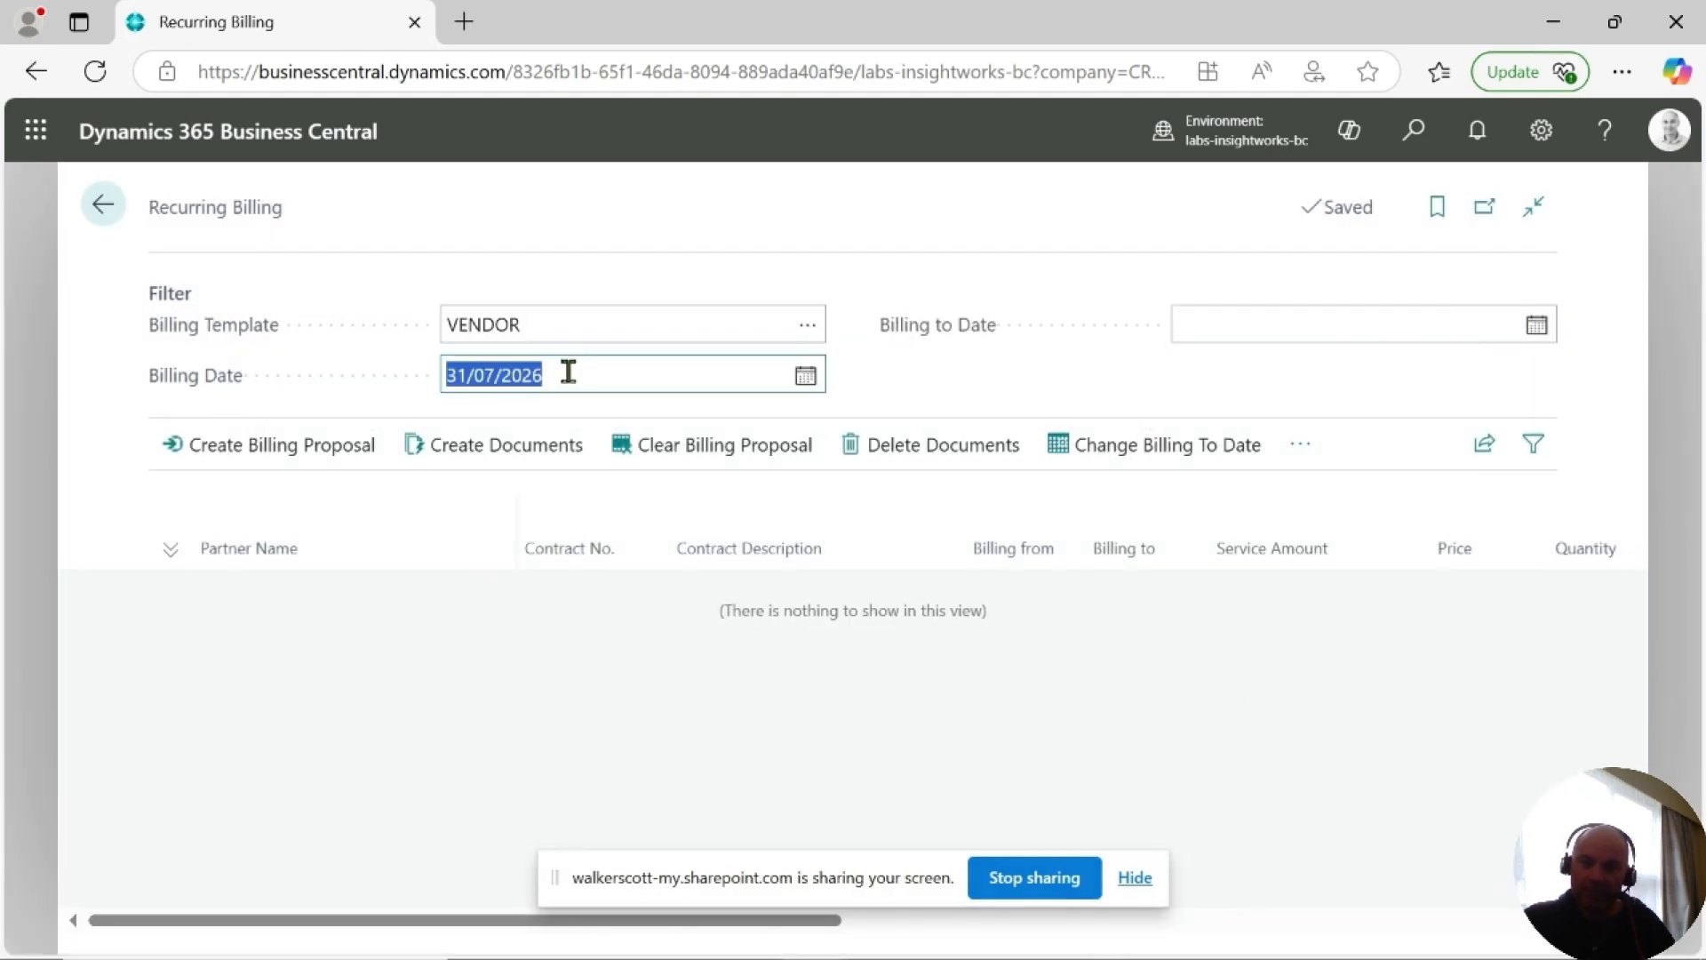
click(977, 405)
click(270, 455)
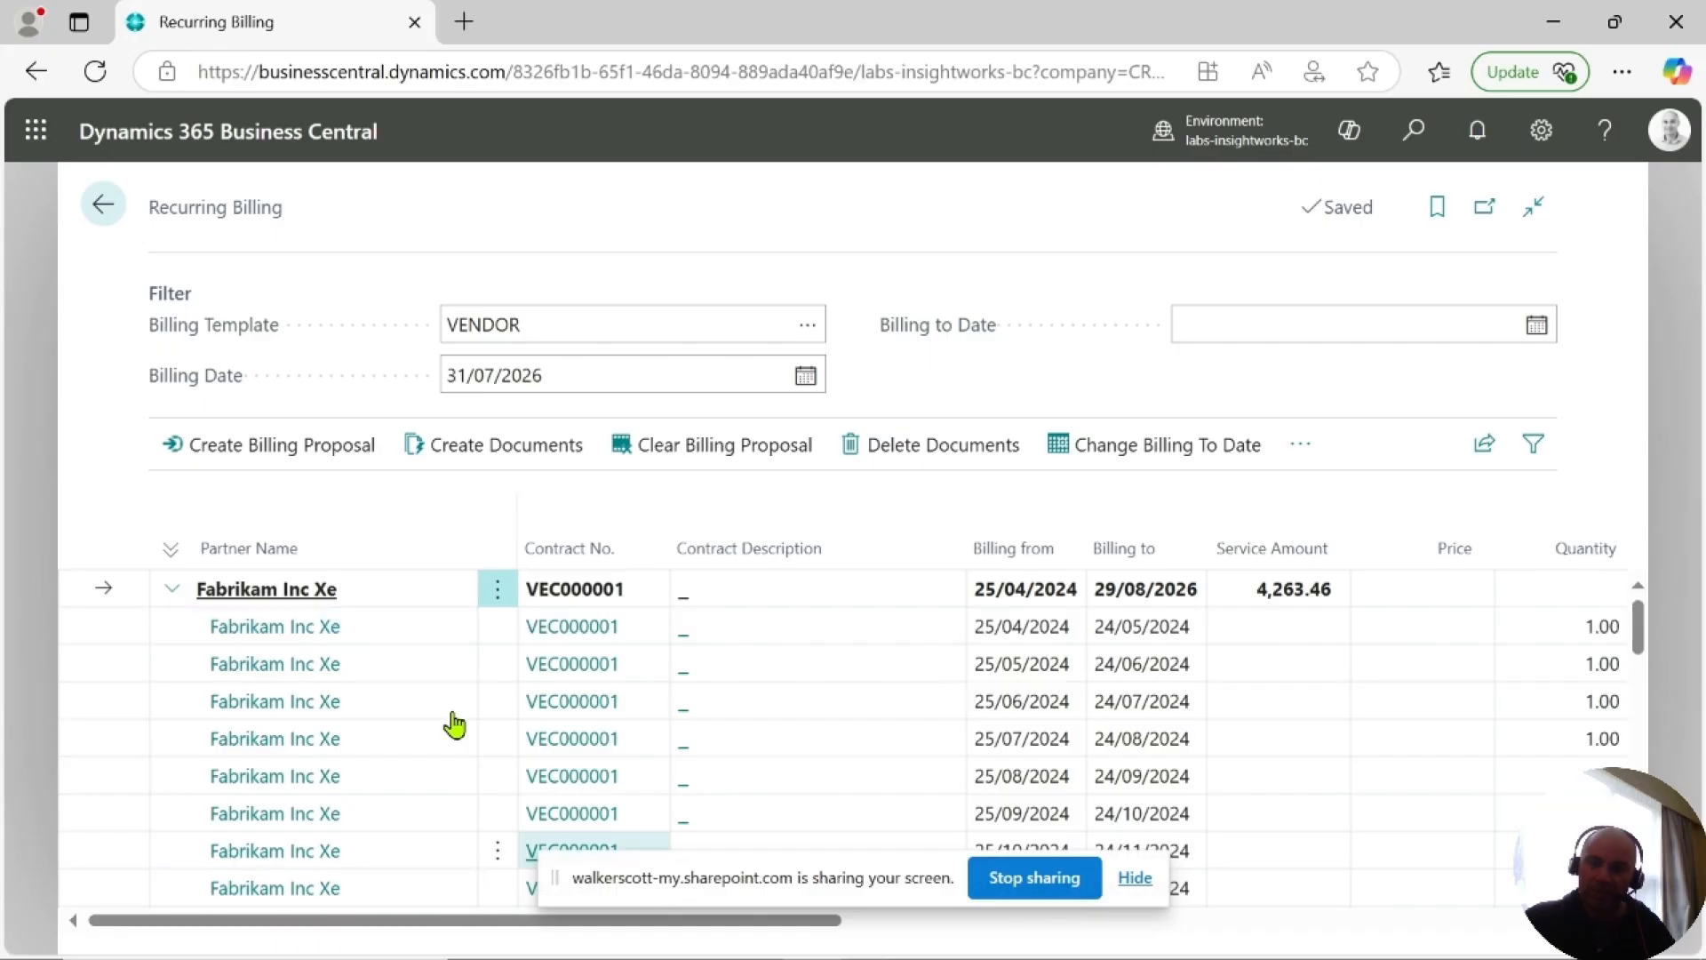
scroll(450, 727, down, 5)
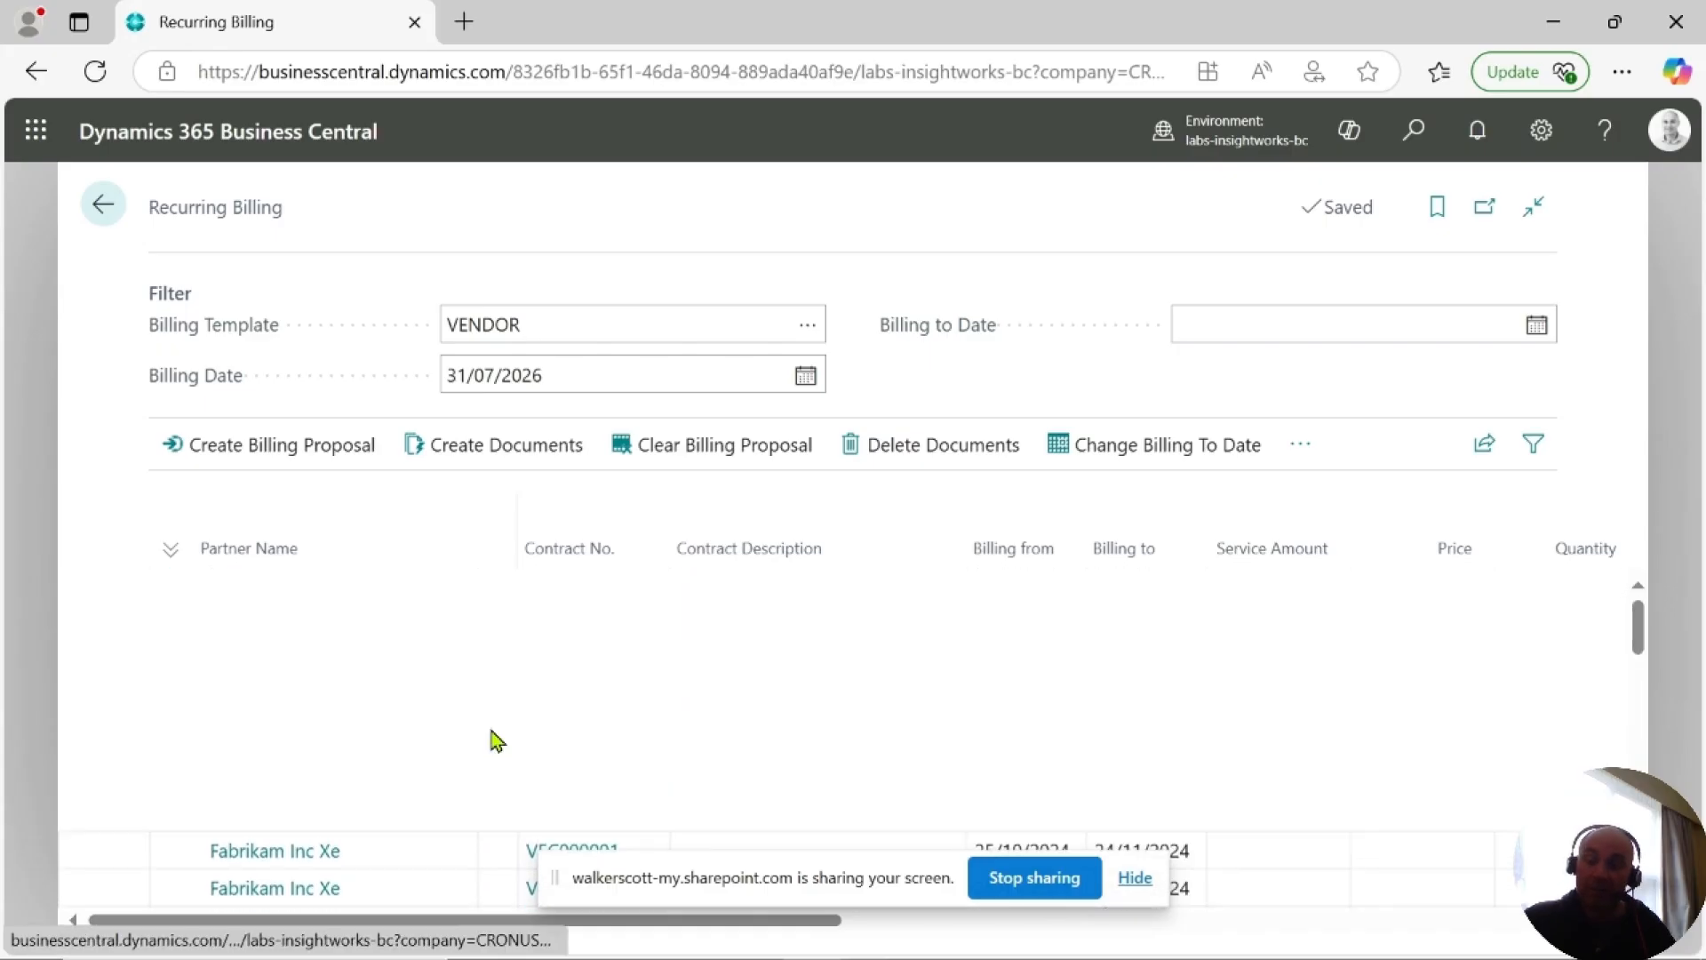